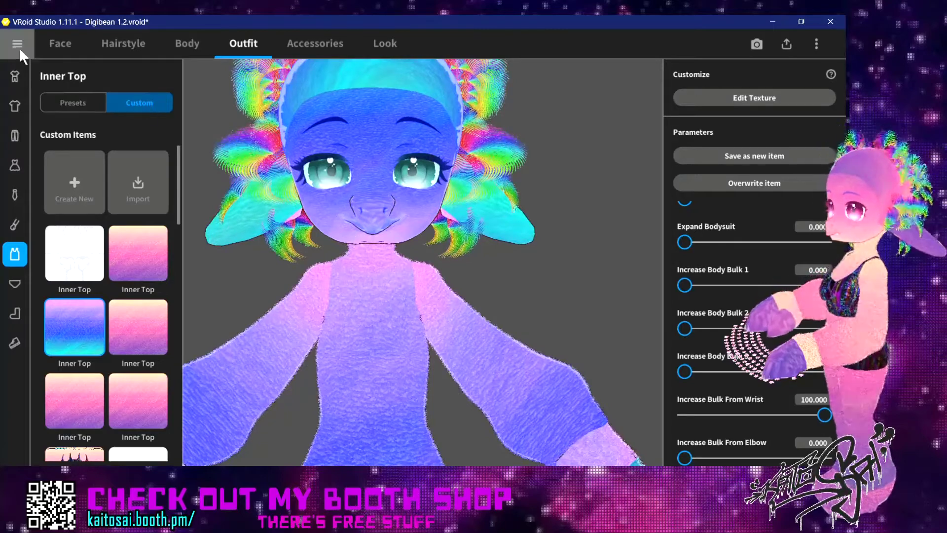
Look over the templates for a new Inner Top and the shape parameters of the current one
click(81, 179)
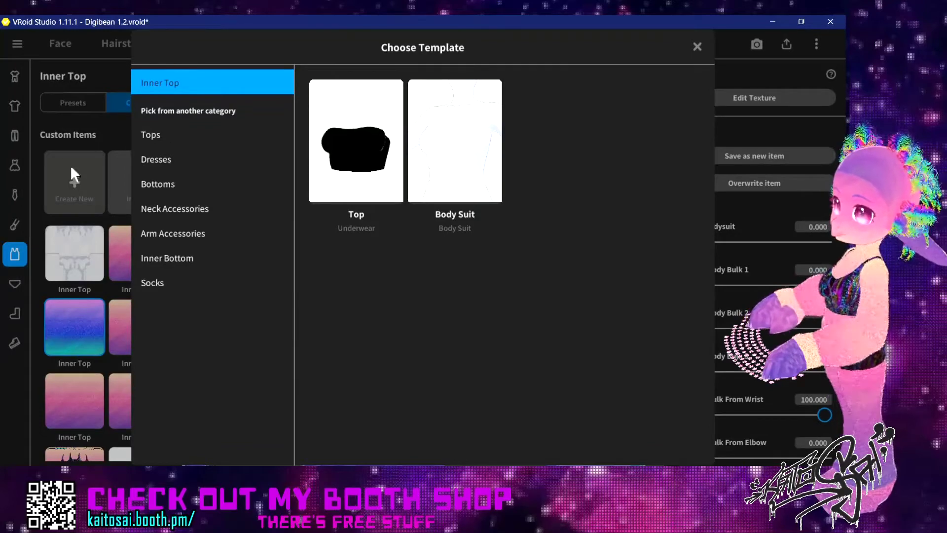
click(698, 47)
scroll(769, 257, down, 3)
scroll(768, 264, up, 5)
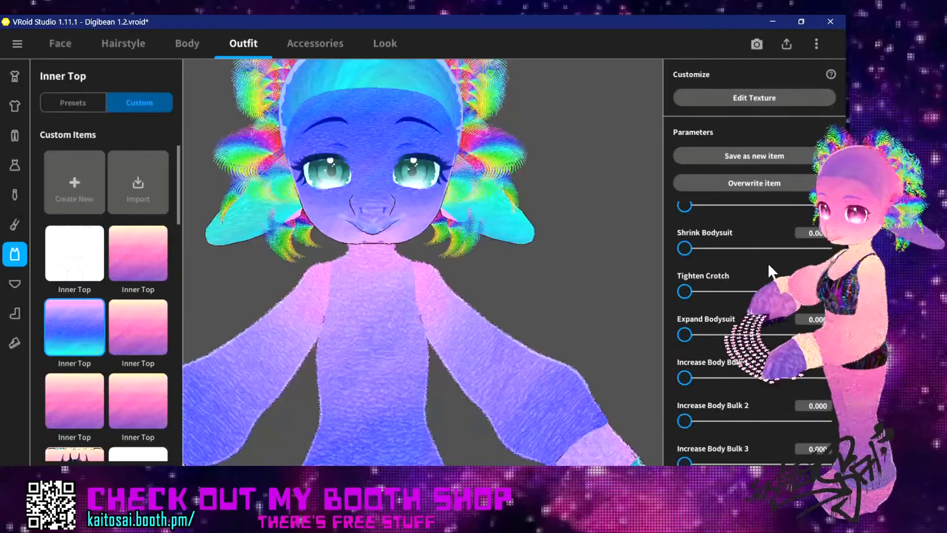
scroll(768, 262, up, 1)
scroll(623, 288, down, 5)
Examine the avatar's bodysuit, sleeves and hand up close from several angles
middle_drag(593, 314, 593, 234)
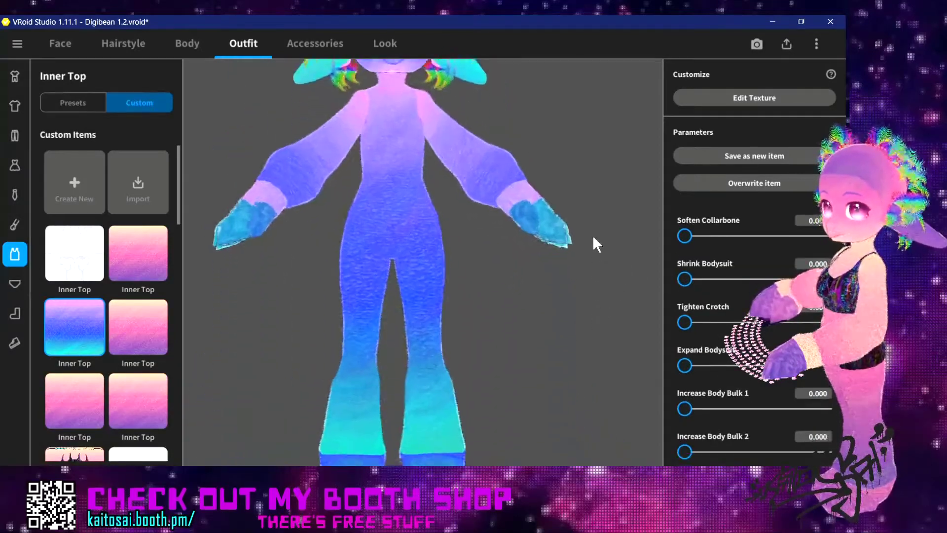
scroll(602, 317, down, 2)
right_drag(579, 318, 551, 304)
scroll(563, 317, up, 1)
scroll(562, 302, up, 5)
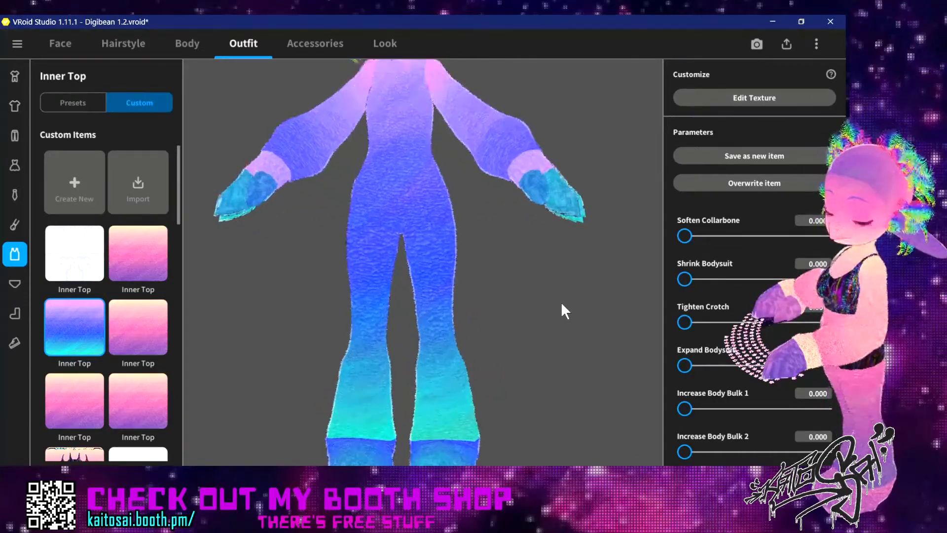
middle_drag(562, 303, 524, 355)
scroll(538, 333, up, 4)
middle_drag(548, 290, 517, 277)
scroll(513, 259, down, 1)
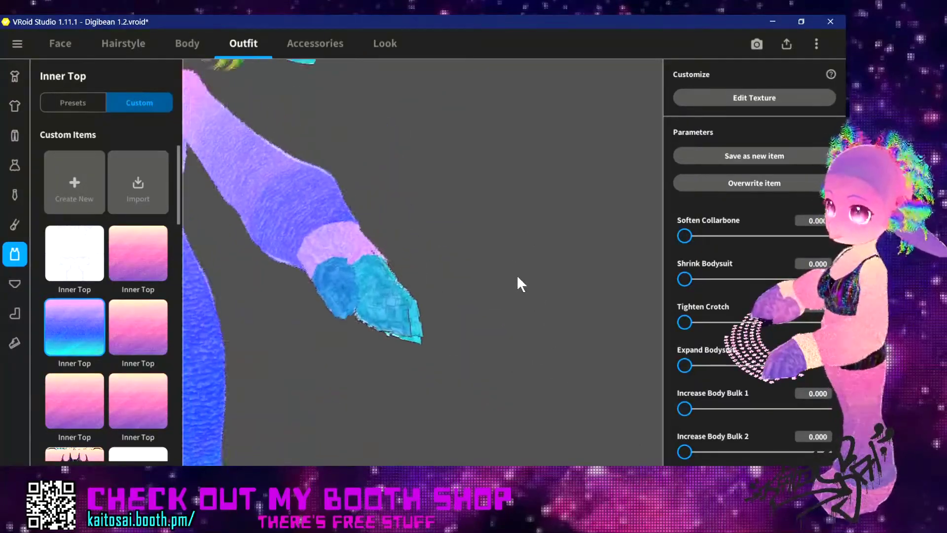
mouse_move(517, 275)
right_down()
mouse_move(499, 277)
mouse_move(520, 278)
right_up()
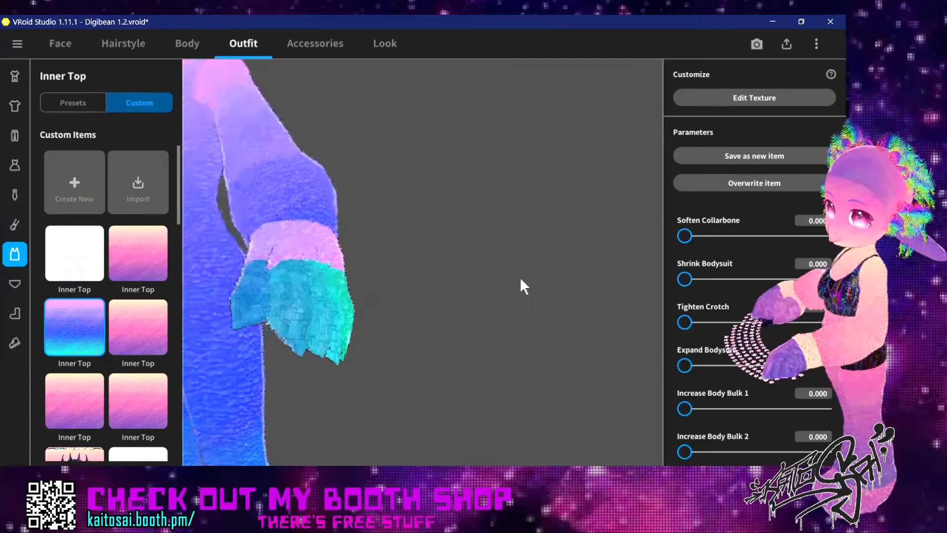
Examine the whole avatar from the front, from the head down to the flared legs and feet
middle_drag(521, 279, 546, 288)
scroll(546, 287, down, 1)
right_drag(546, 288, 519, 272)
scroll(461, 306, down, 1)
middle_drag(425, 321, 478, 281)
scroll(487, 295, down, 2)
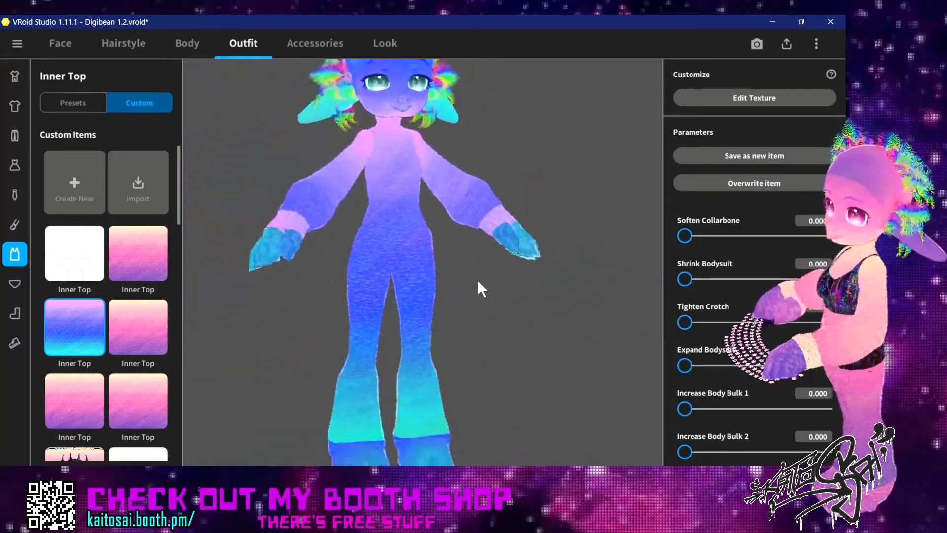
right_drag(479, 282, 464, 279)
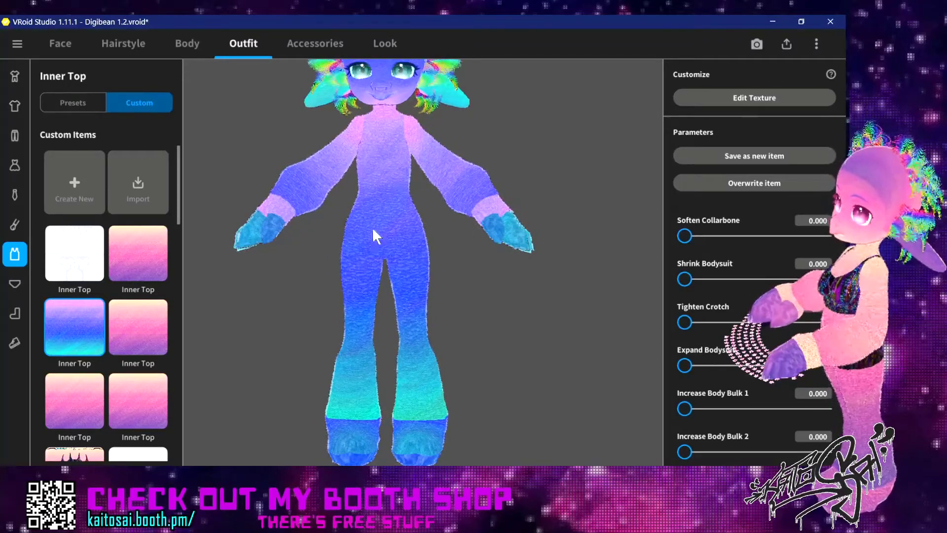
middle_drag(421, 225, 423, 228)
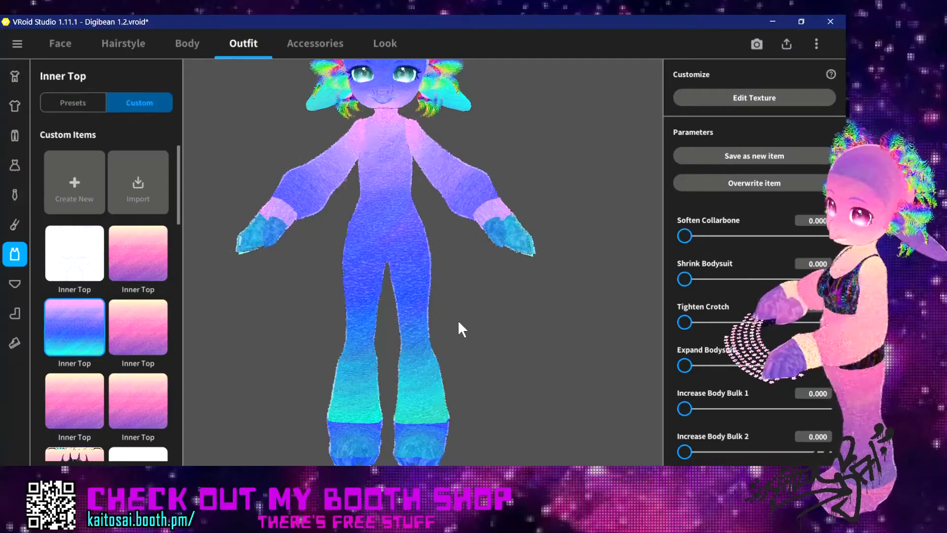
right_drag(458, 320, 437, 432)
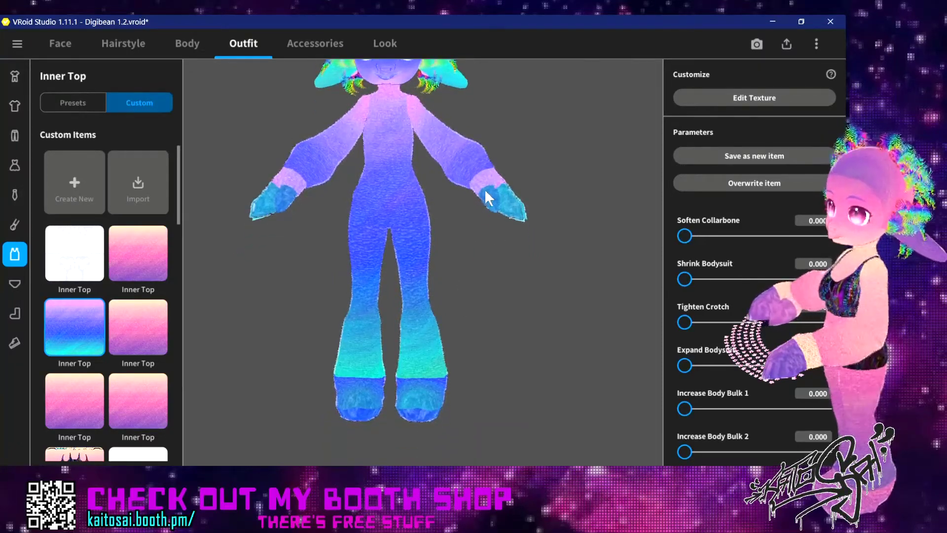
right_drag(451, 286, 430, 295)
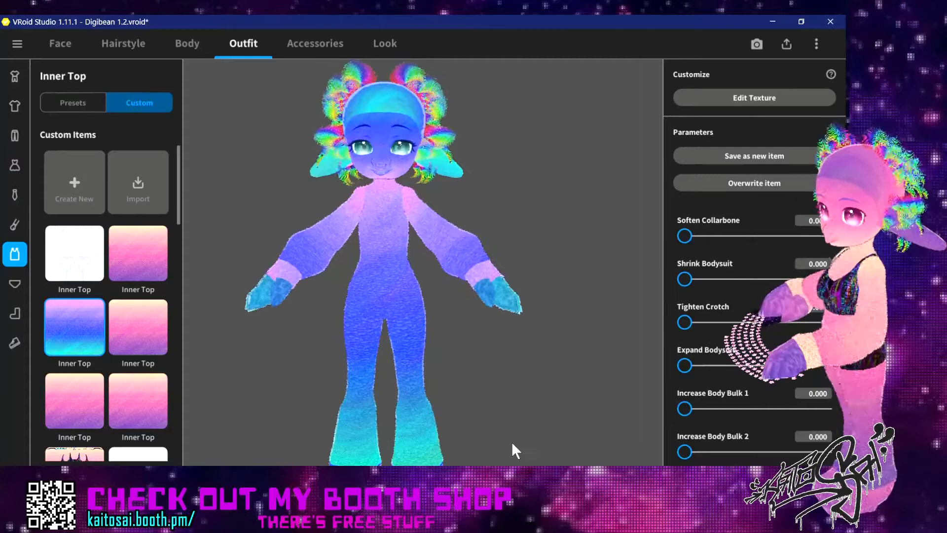
Switch to Photopea and open guide.png from the Underwear folder inside aqua-blue-lavender
mouse_move(168, 523)
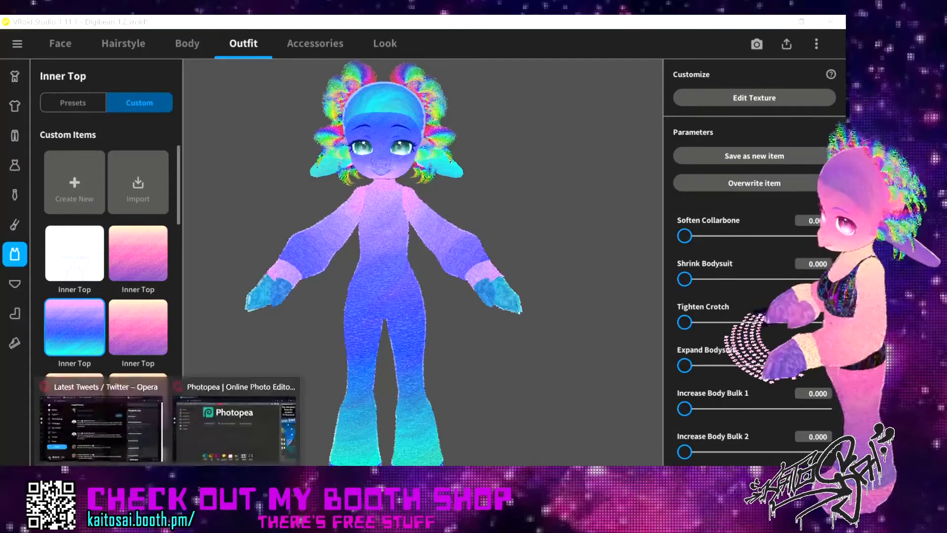
click(247, 433)
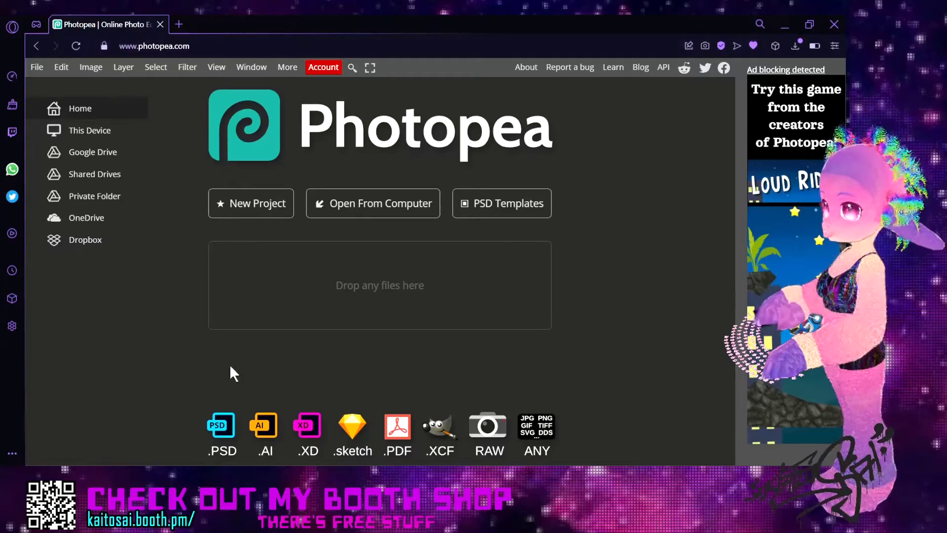
mouse_move(275, 523)
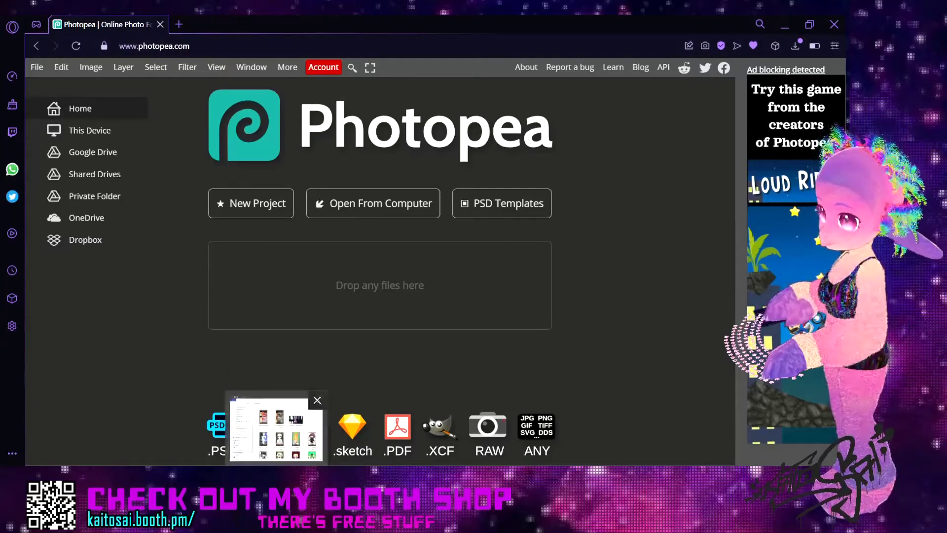
click(275, 458)
click(236, 89)
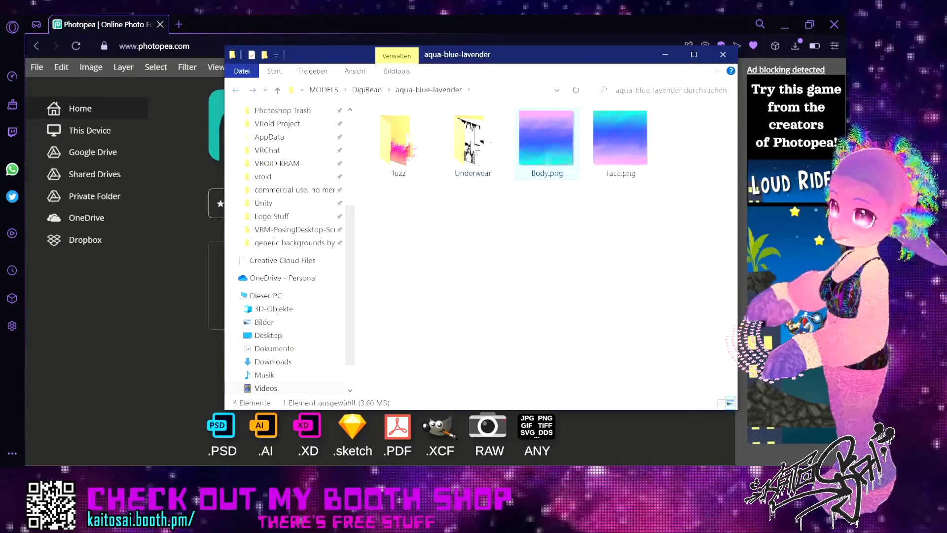
double_click(472, 157)
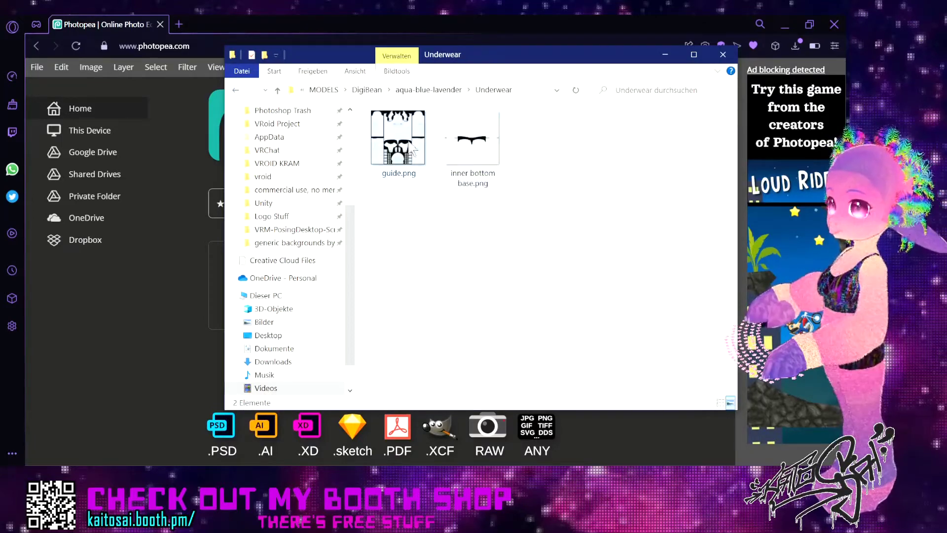
click(400, 144)
drag(401, 145, 213, 275)
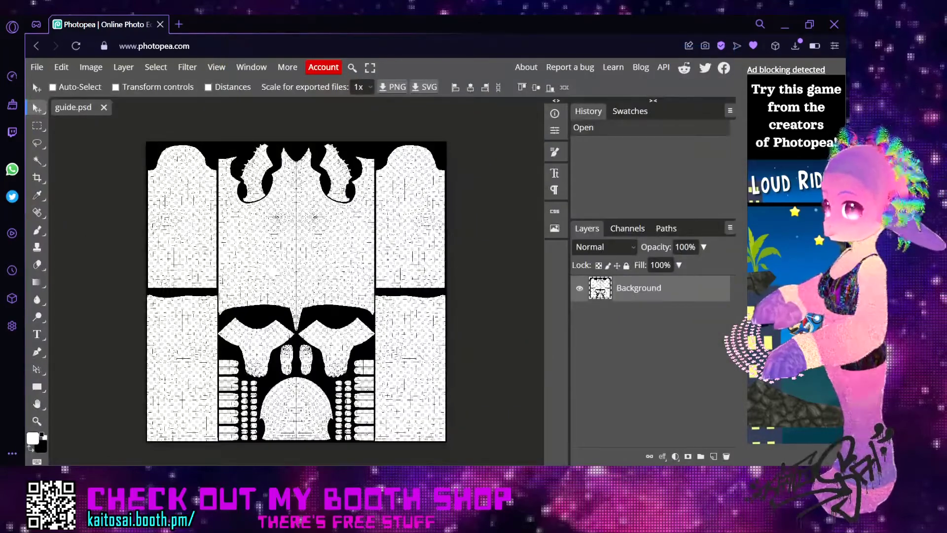
Place inner bottom base.png over the guide and add a new empty layer above it
key(alt+Tab)
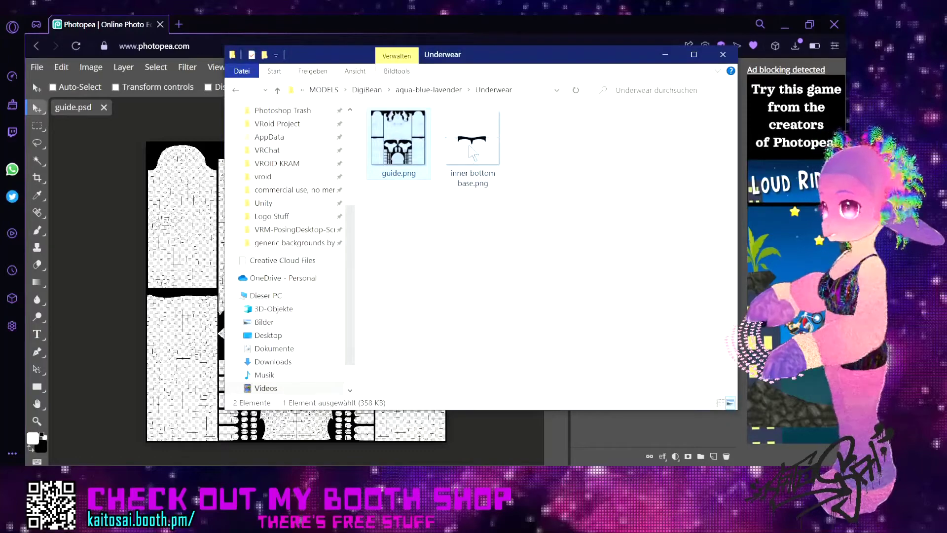
drag(473, 153, 165, 246)
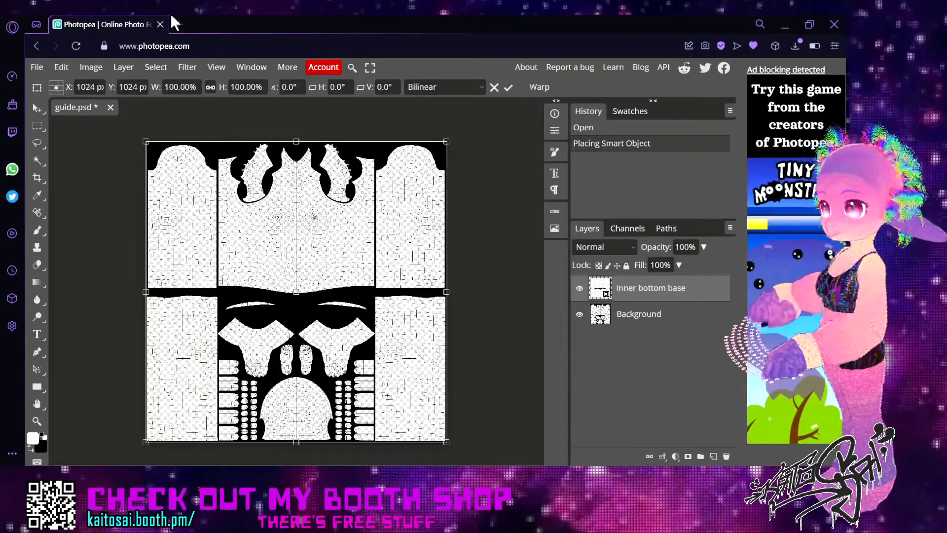
click(124, 68)
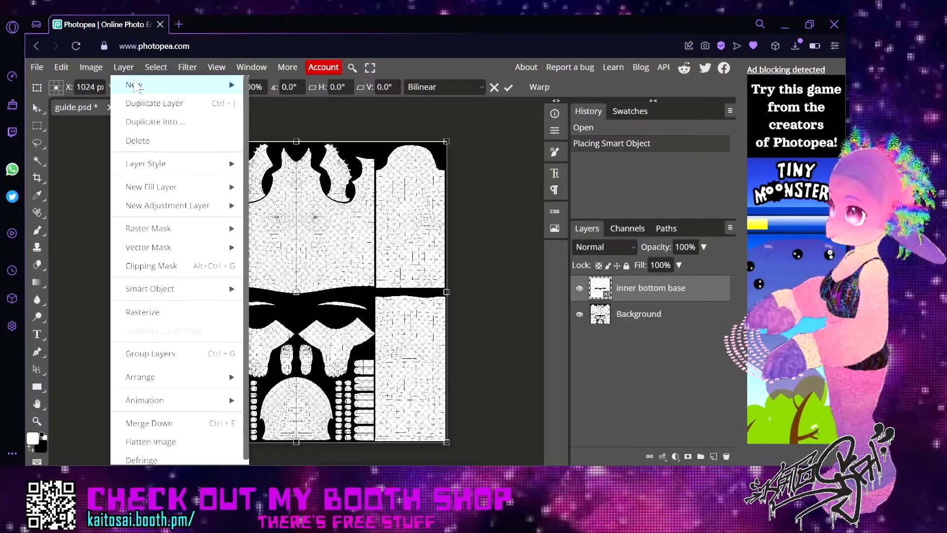
mouse_move(134, 85)
click(270, 91)
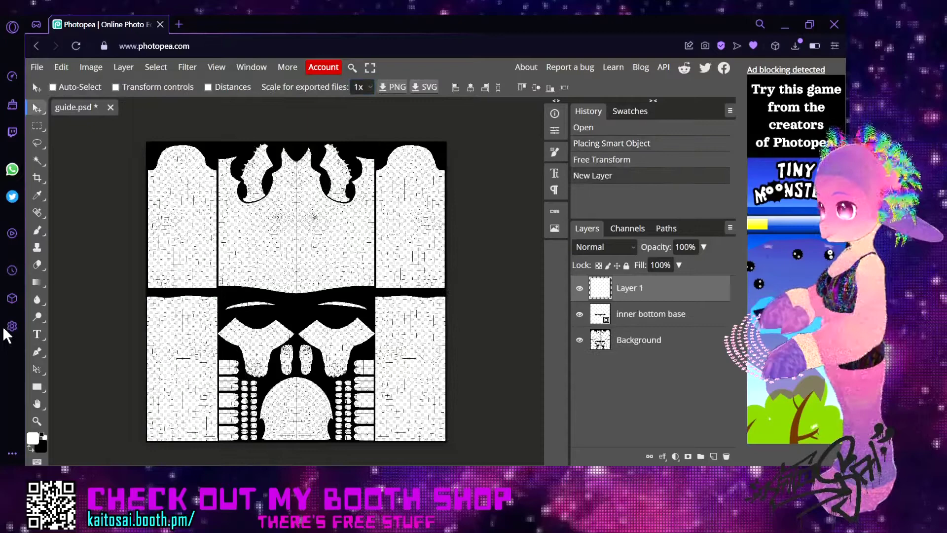
Fill Layer 1 with white using the Paint Bucket Tool and move it below the Background layer
click(38, 283)
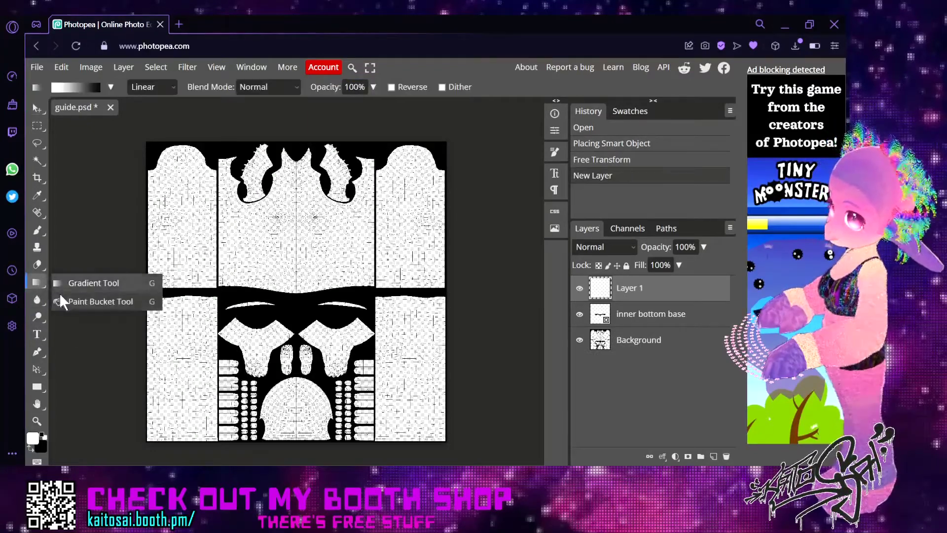
click(73, 301)
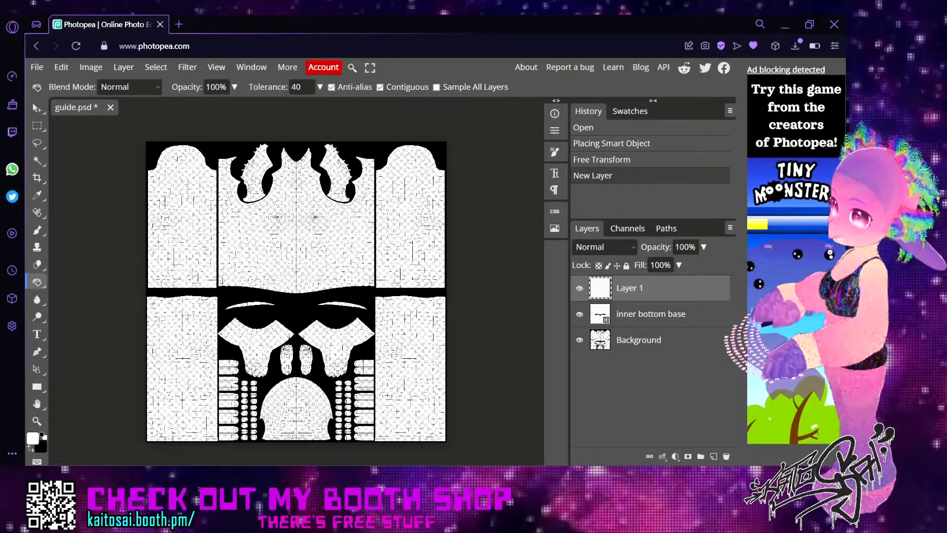
click(311, 243)
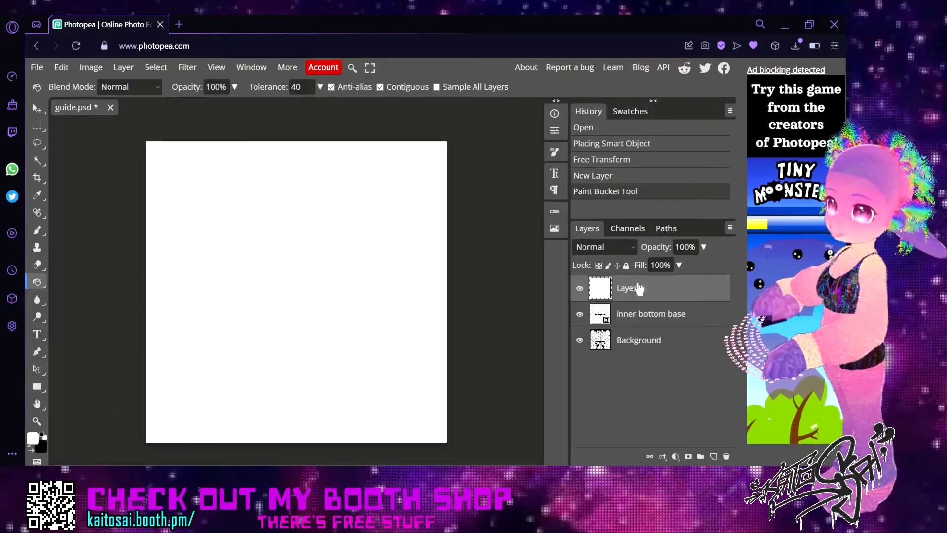
drag(632, 291, 641, 351)
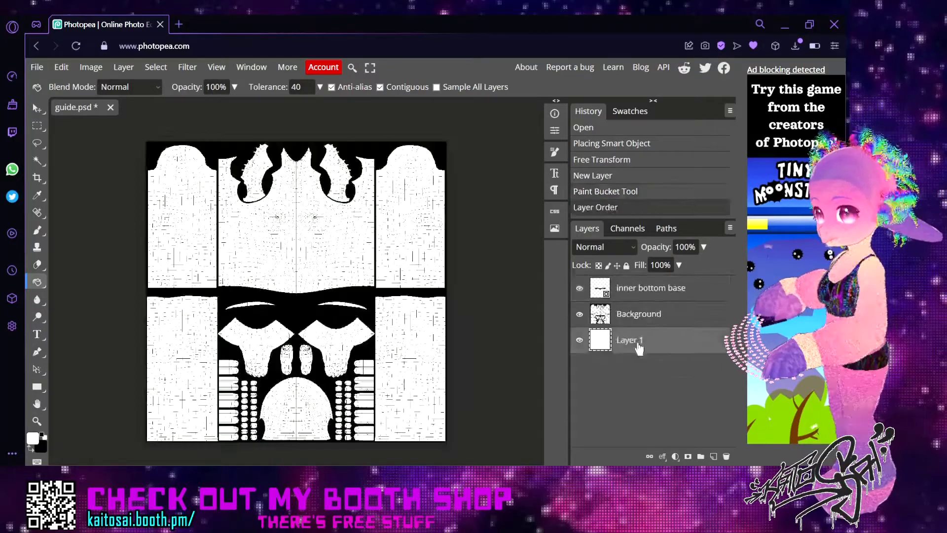
Select the black underwear shape on the inner bottom base layer with the Magic Wand
click(629, 293)
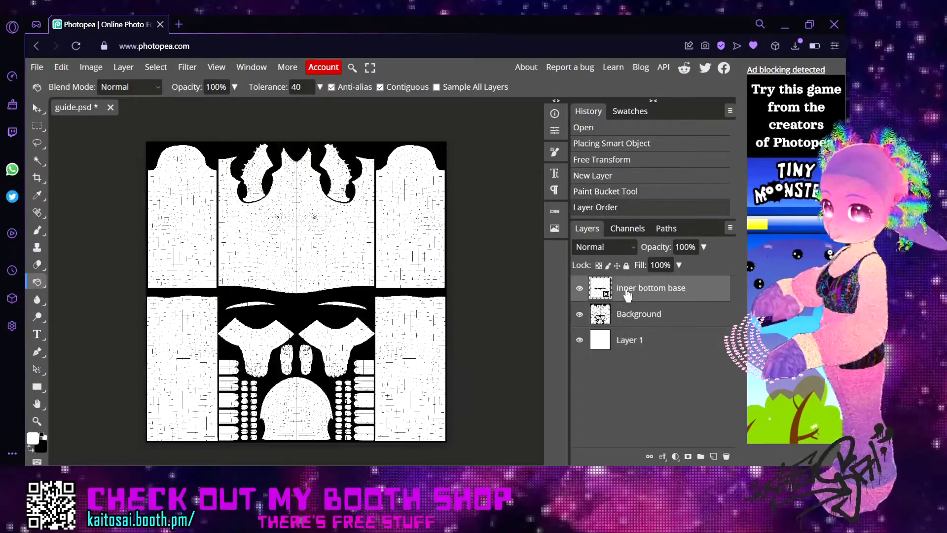
click(38, 161)
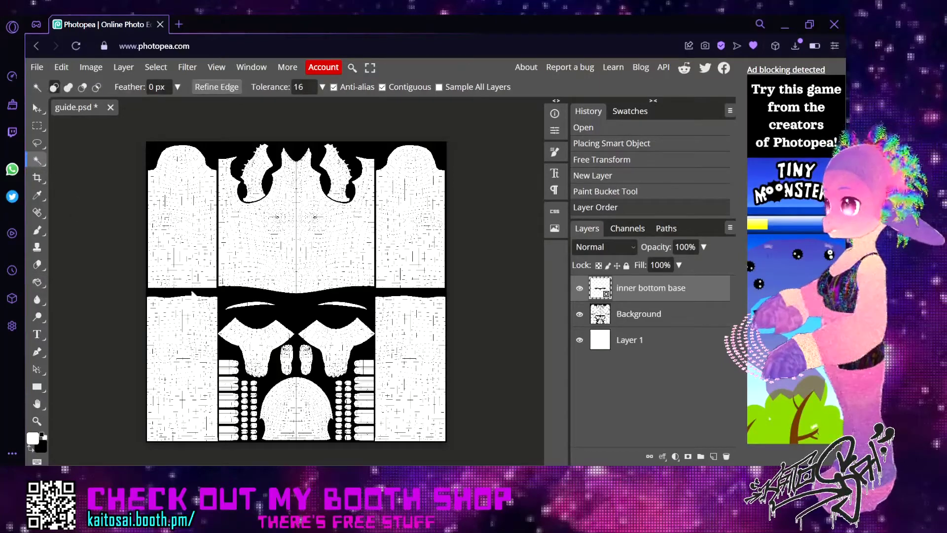
click(294, 308)
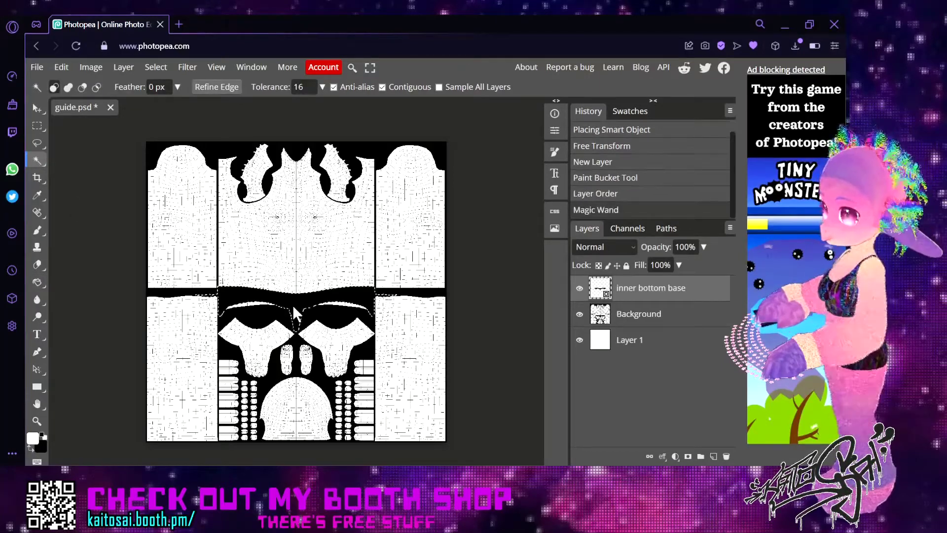
Erase the selected underwear area from Layer 1 with the Eraser Tool set to 730 px
click(635, 348)
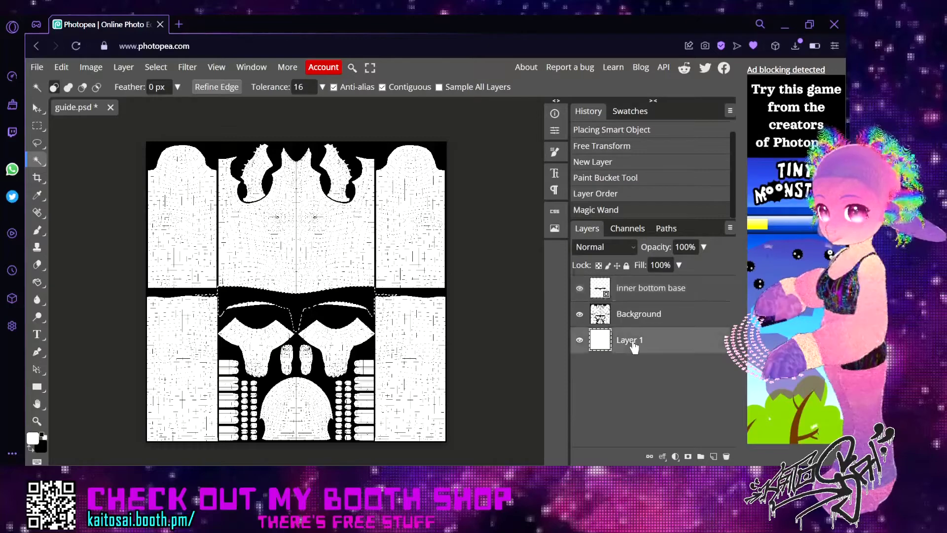
click(43, 264)
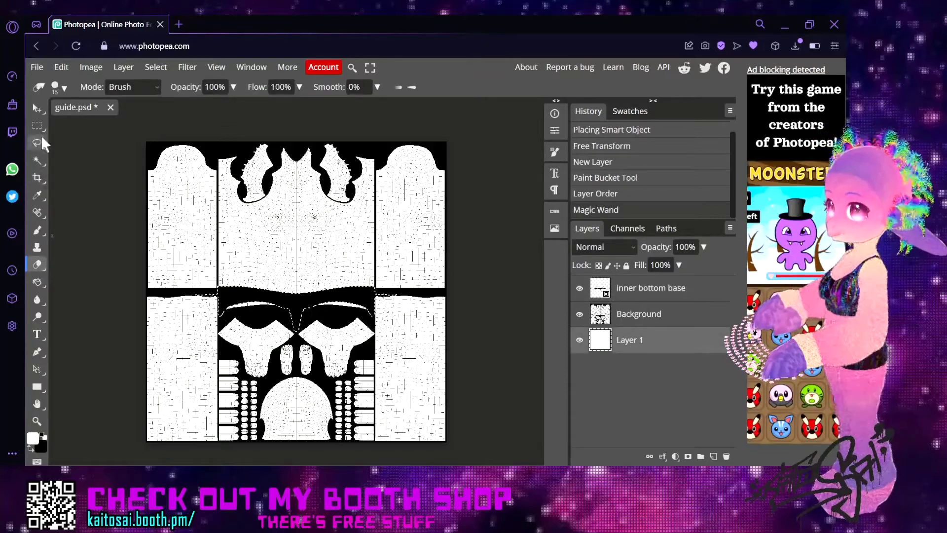
click(64, 87)
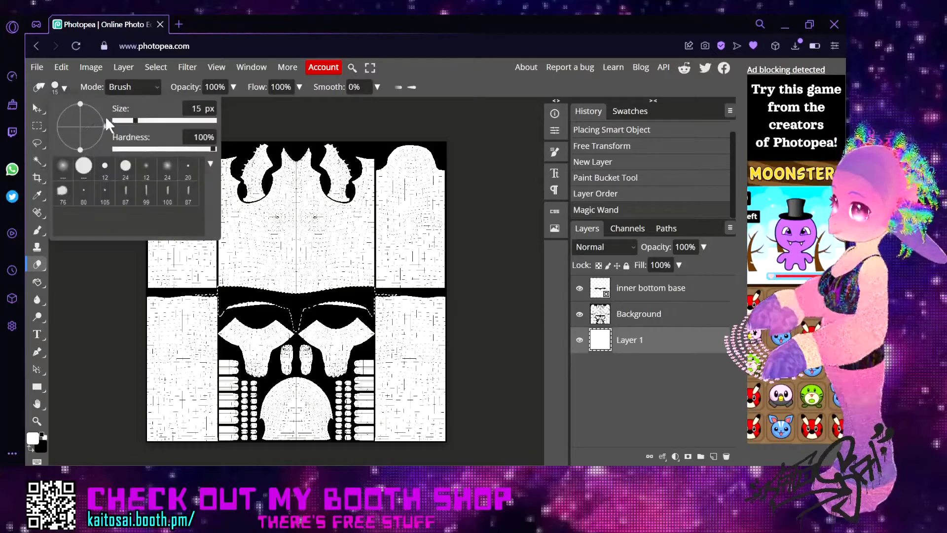
drag(113, 121, 200, 123)
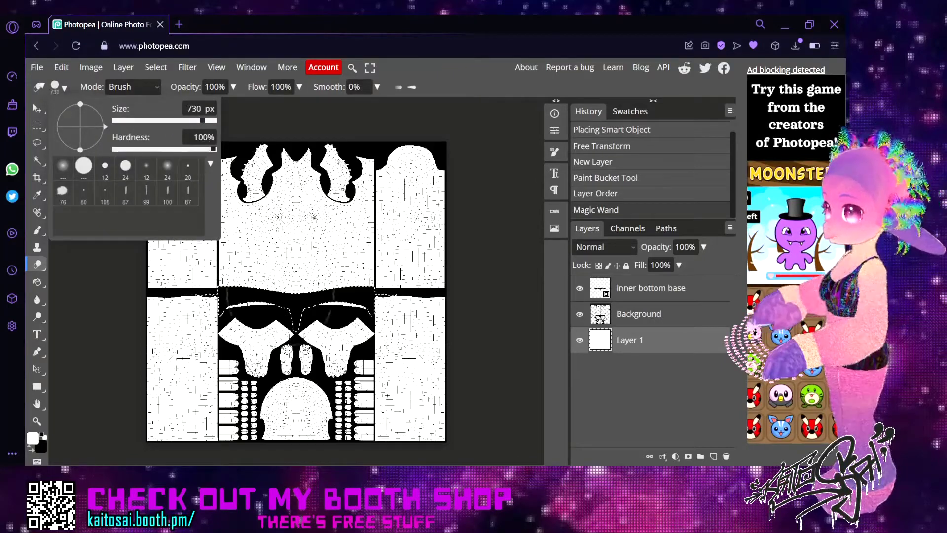
click(360, 289)
mouse_move(359, 283)
mouse_down()
mouse_move(152, 296)
mouse_move(170, 296)
mouse_up()
mouse_move(448, 296)
mouse_down()
mouse_move(84, 296)
mouse_move(96, 316)
mouse_up()
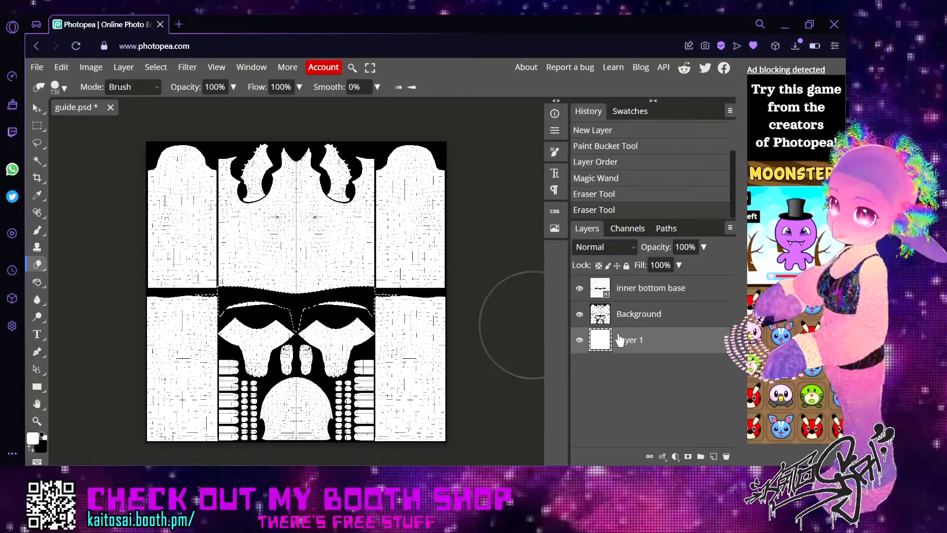
Hide the inner bottom base layer and clear the underwear selection with the Background layer active
click(580, 290)
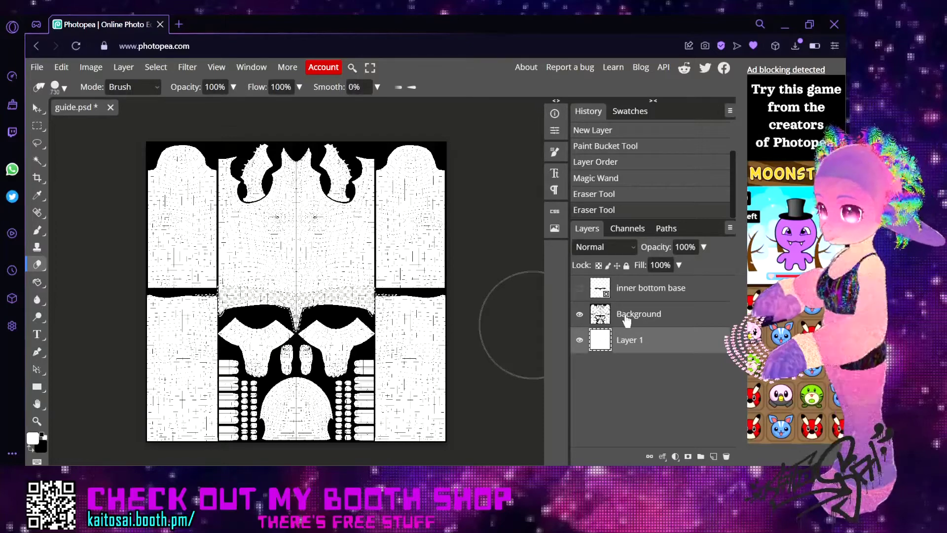
click(627, 318)
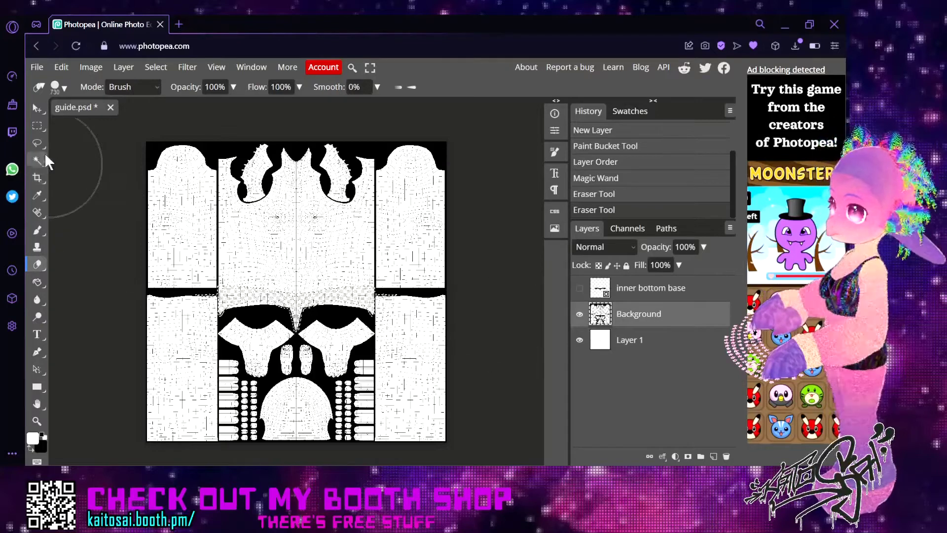
click(34, 141)
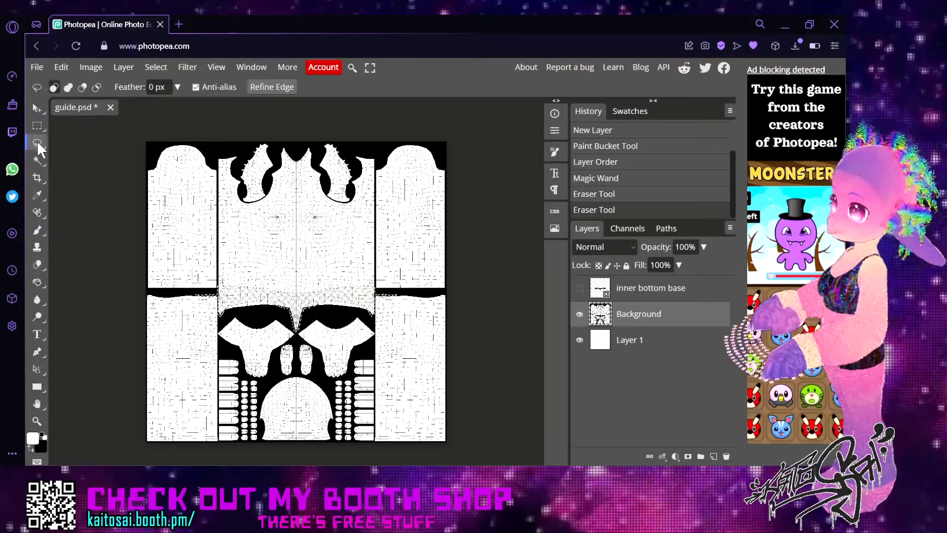
right_click(37, 141)
click(86, 162)
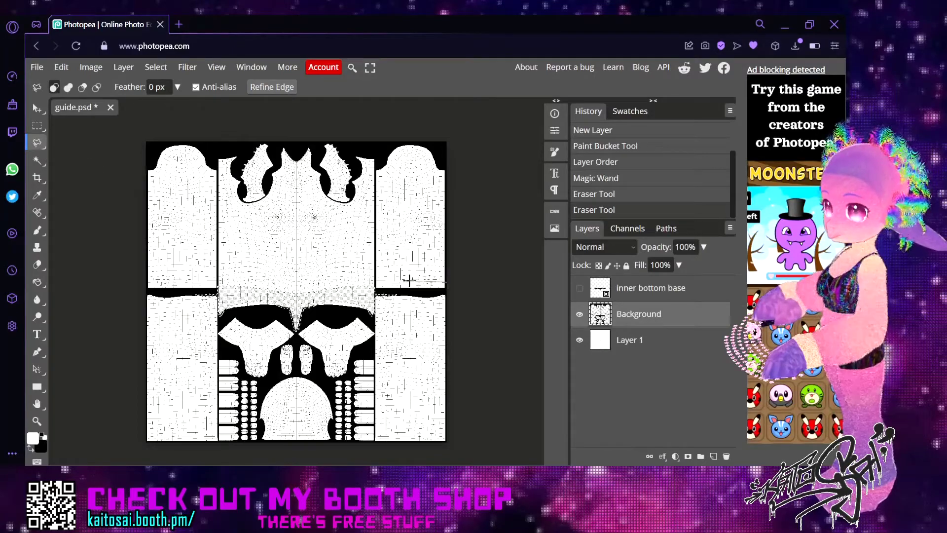
key(ctrl+d)
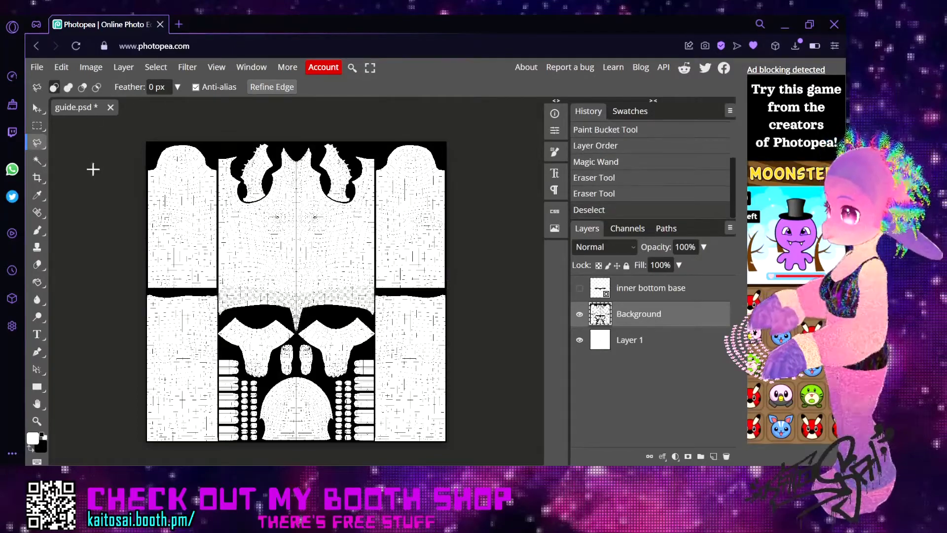
Outline the column of finger pieces at the right of the body guide with the Polygonal Lasso
key(ctrl+plus)
key(ctrl+plus)
key(ctrl+plus)
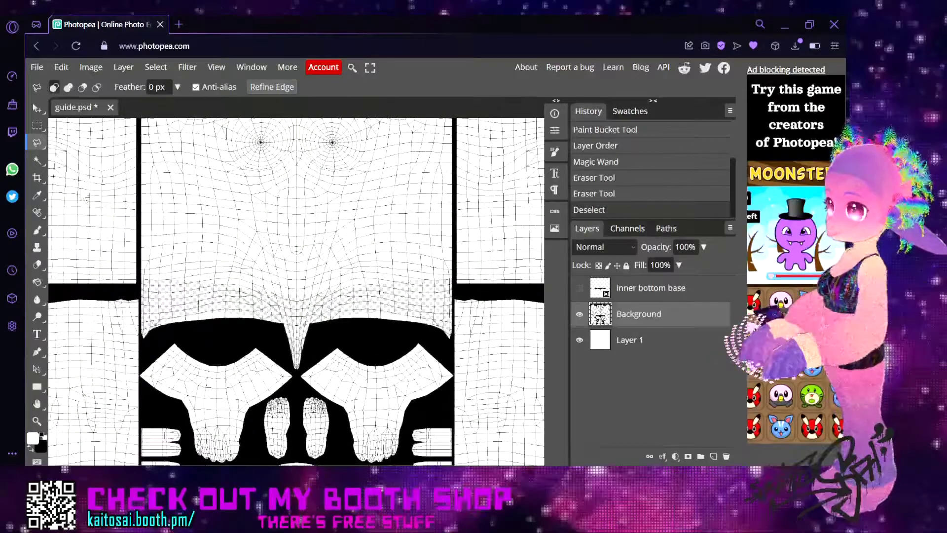
scroll(270, 306, down, 6)
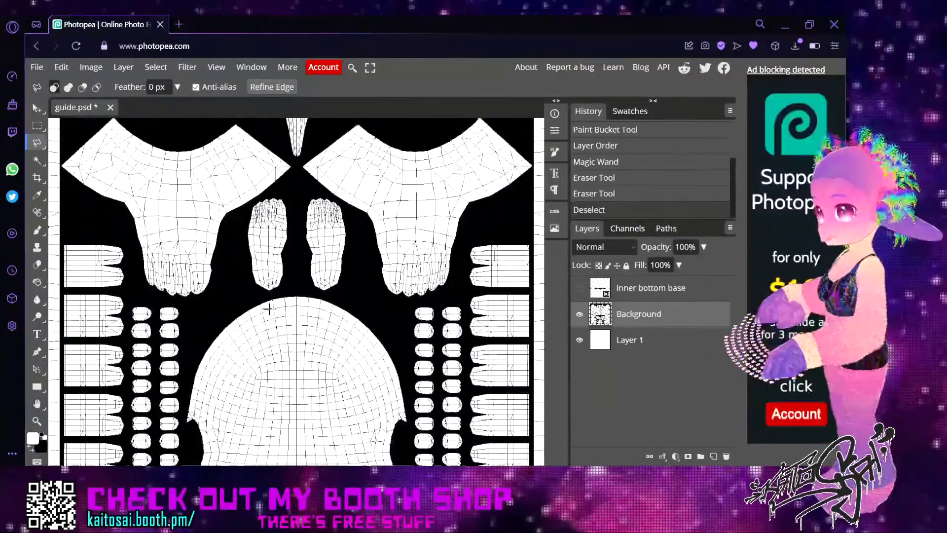
scroll(269, 307, down, 1)
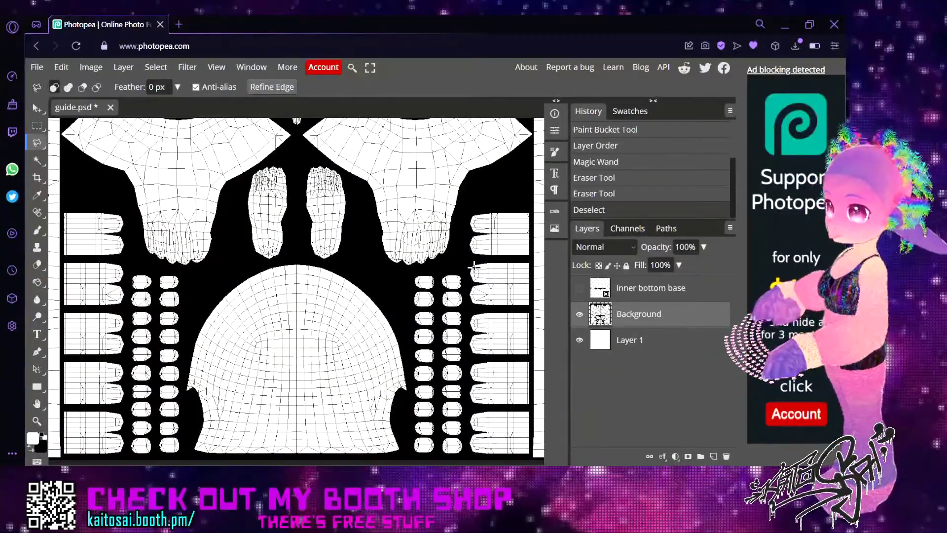
scroll(474, 266, down, 1)
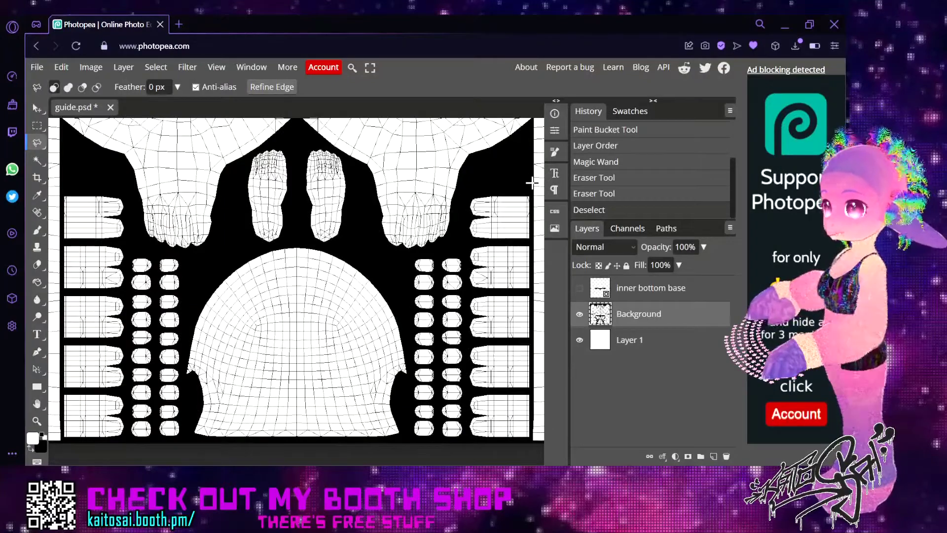
click(532, 183)
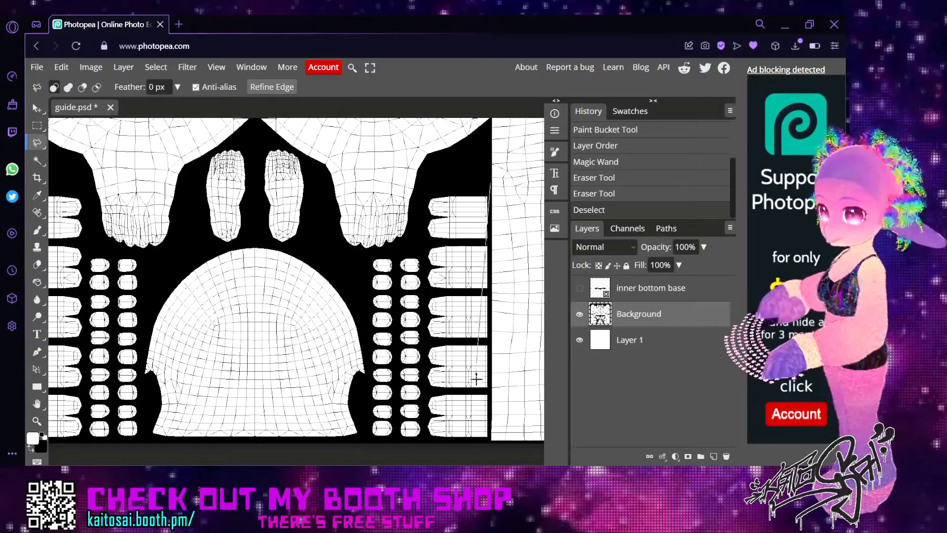
click(489, 439)
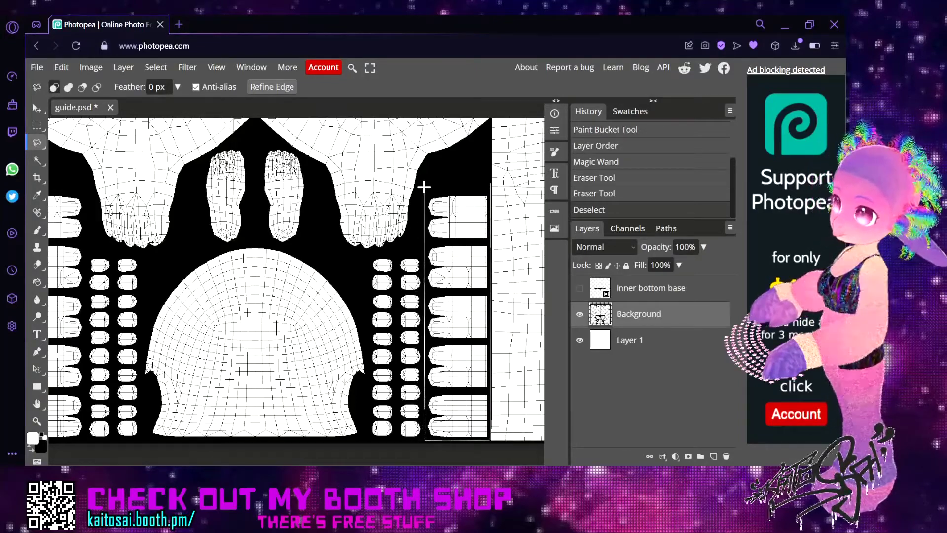
click(424, 188)
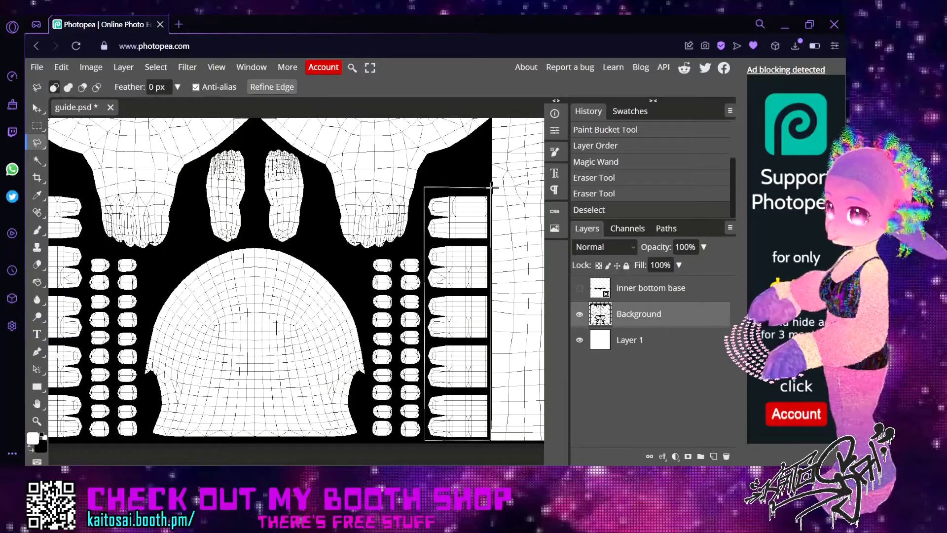
click(492, 187)
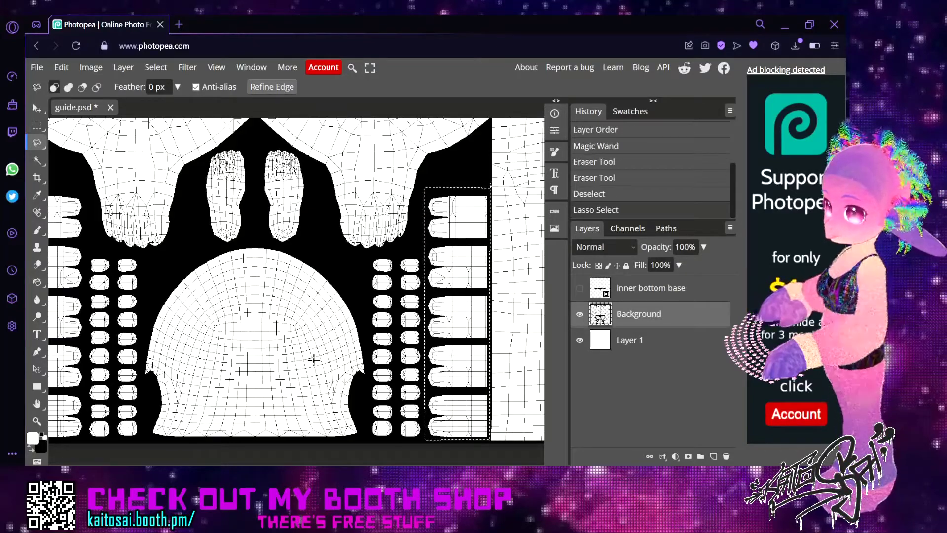
Outline the column of finger pieces at the left of the body guide with the Polygonal Lasso
scroll(408, 364, left, 5)
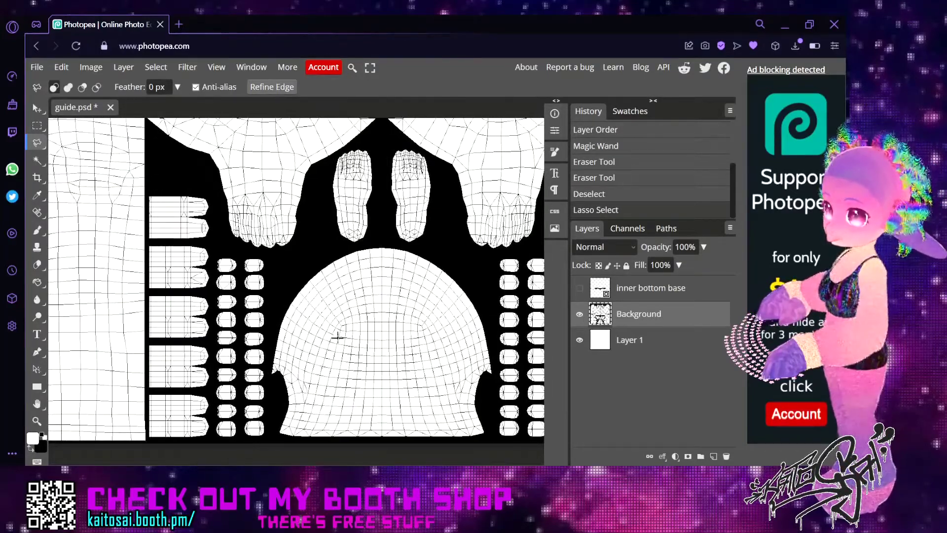
click(144, 186)
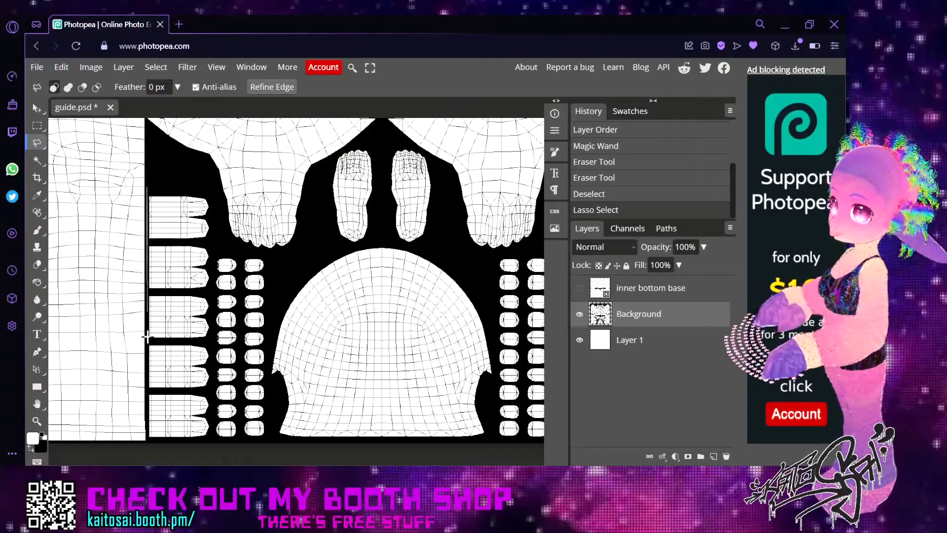
click(148, 442)
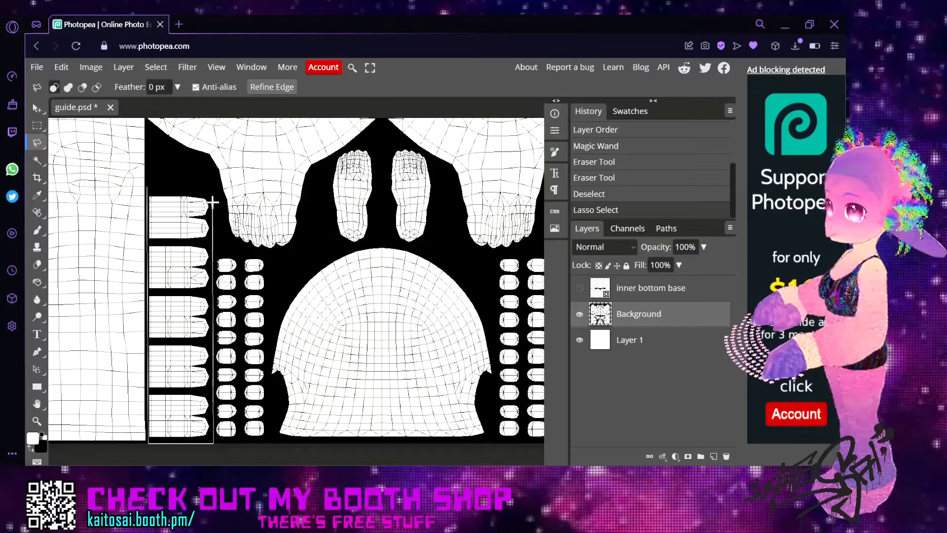
click(213, 190)
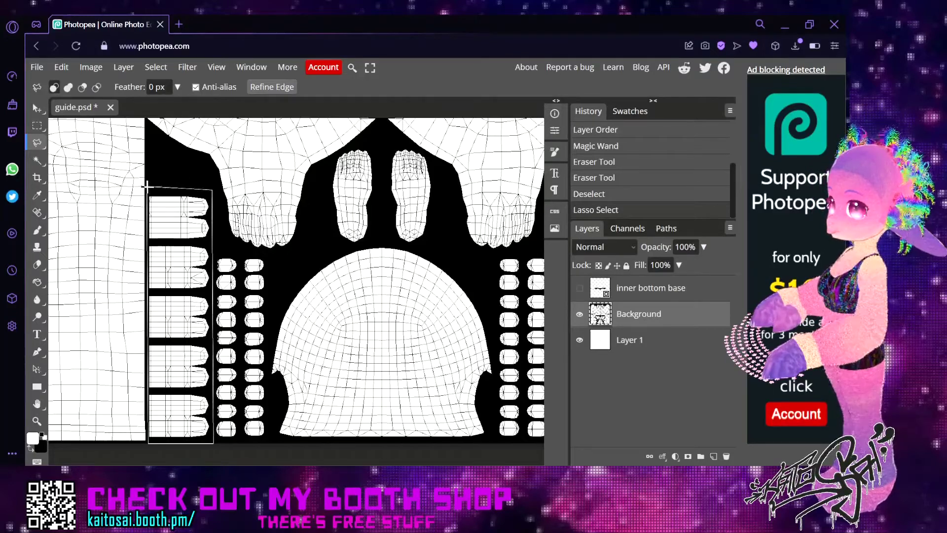
click(148, 189)
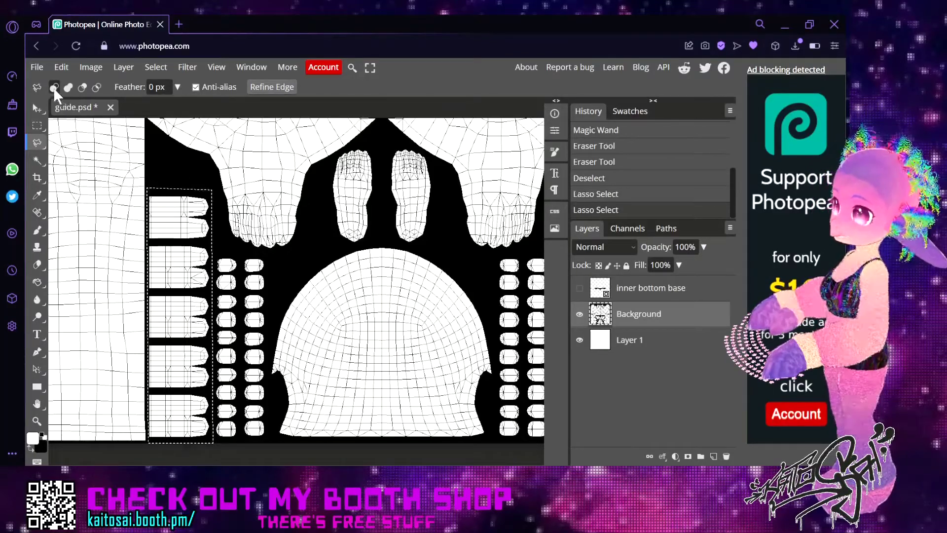
Add the column of finger pieces on the guide's right side to the existing polygonal selection
click(68, 85)
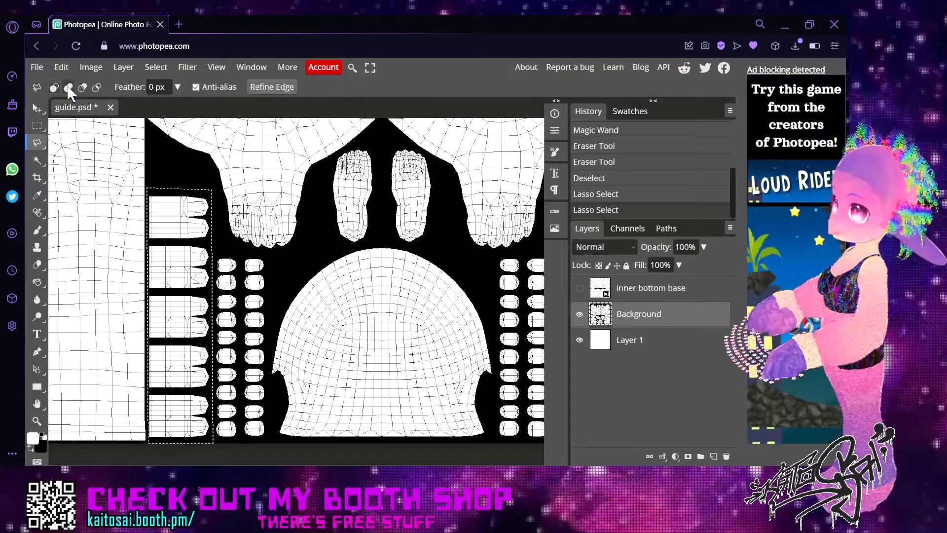
scroll(435, 394, right, 3)
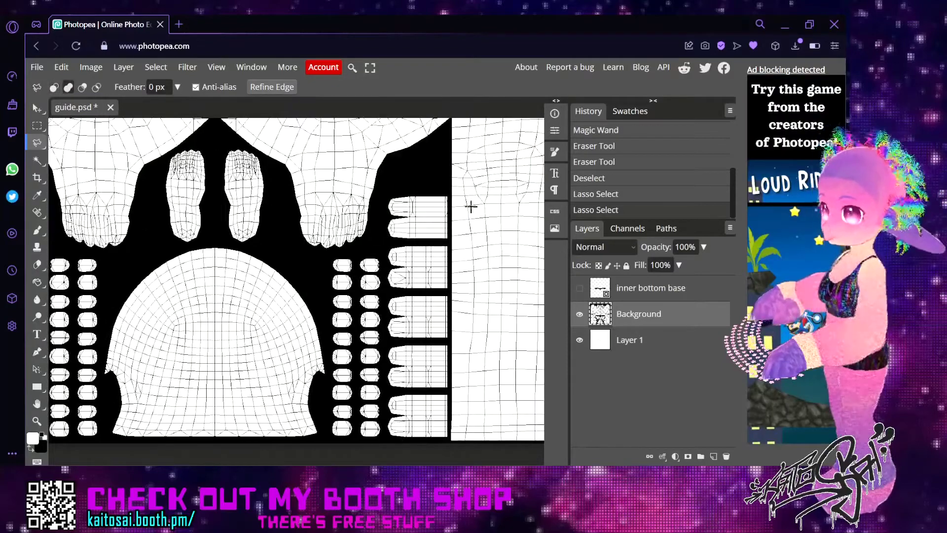
click(450, 188)
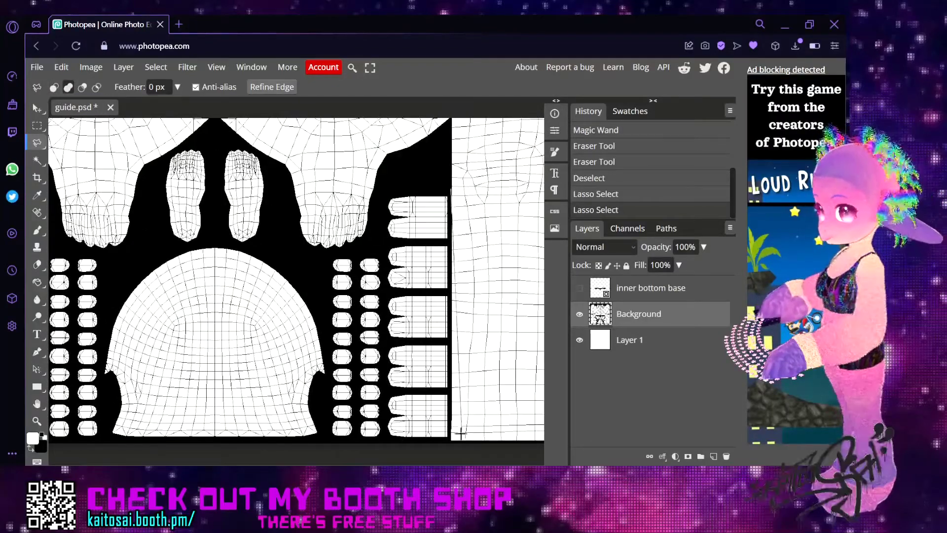
click(449, 440)
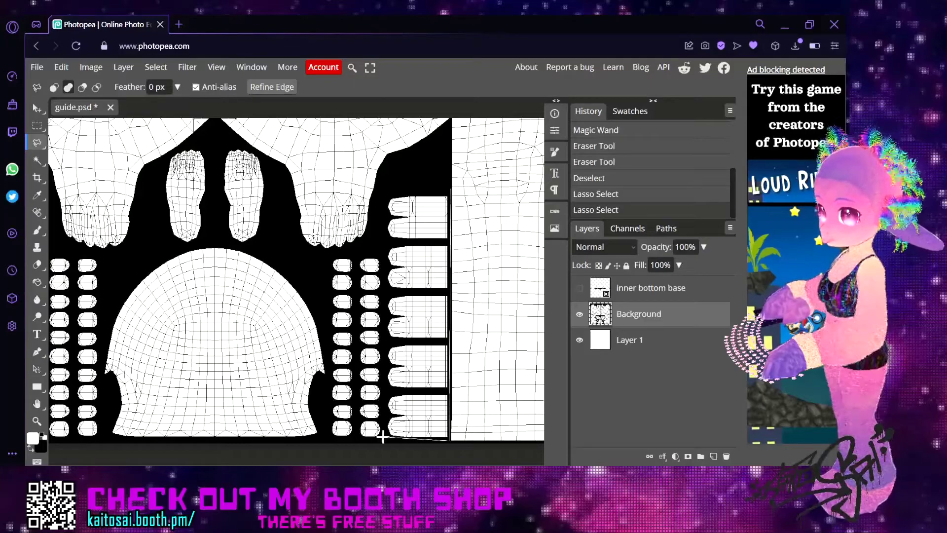
click(383, 438)
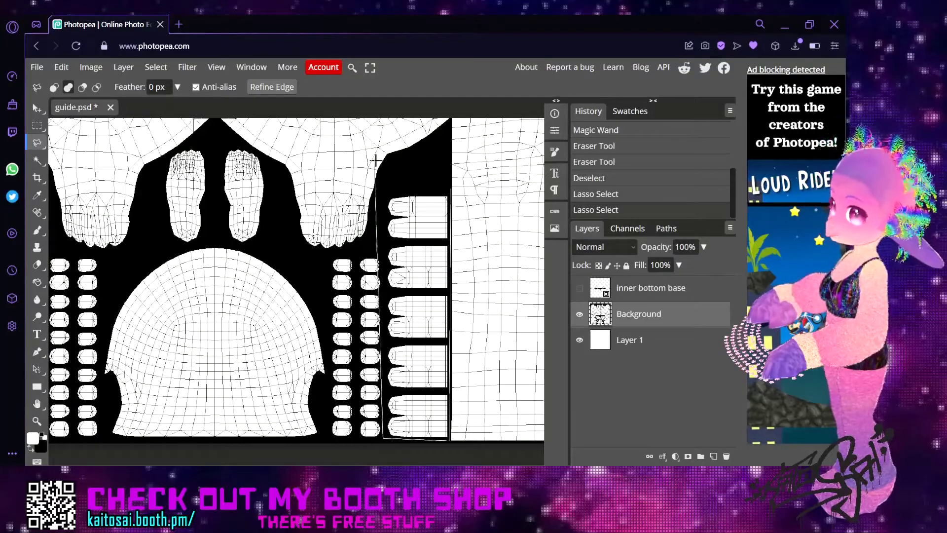
click(385, 189)
click(452, 193)
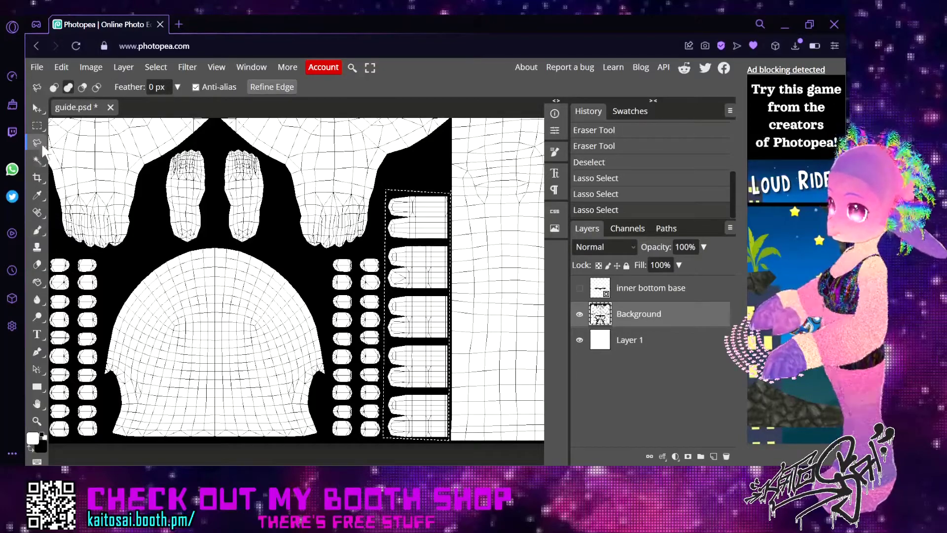
Try to add the two foot soles to the selection by circling them with the freehand Lasso
click(37, 143)
click(88, 144)
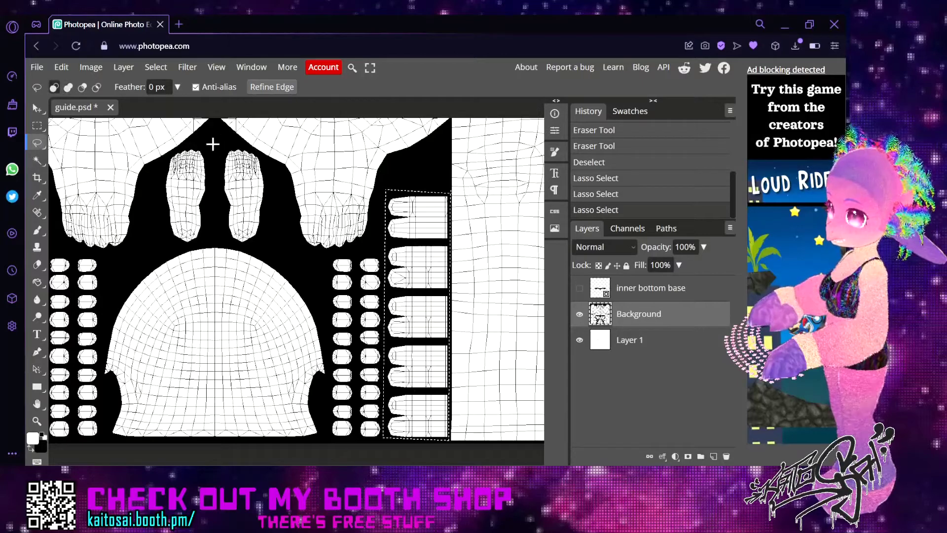
mouse_move(211, 140)
mouse_down()
mouse_move(242, 146)
mouse_move(275, 211)
mouse_up()
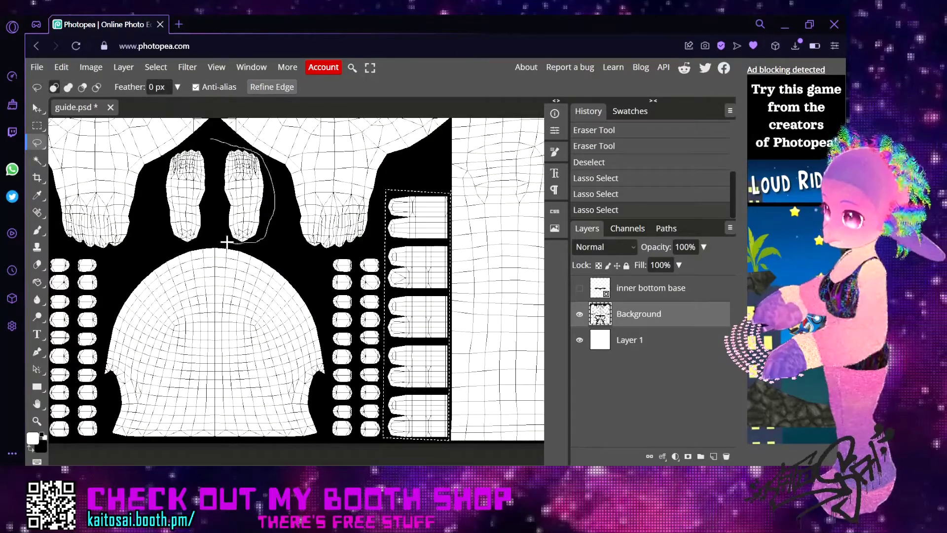
mouse_move(227, 241)
mouse_down()
mouse_move(190, 247)
mouse_move(142, 208)
mouse_move(166, 159)
mouse_move(213, 141)
mouse_up()
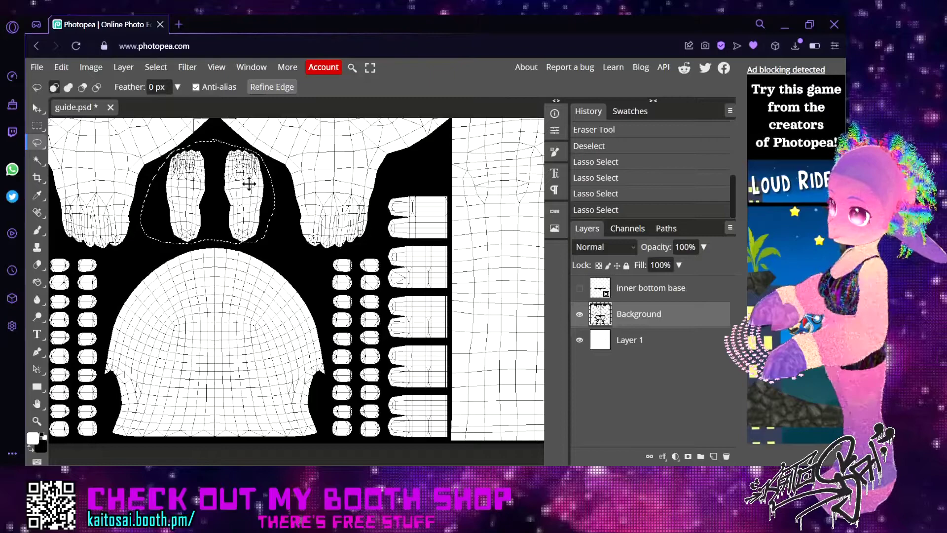
Undo the accidental deselection and the foot sole lasso to restore the selection of both finger columns
scroll(150, 313, down, 3)
scroll(157, 310, up, 4)
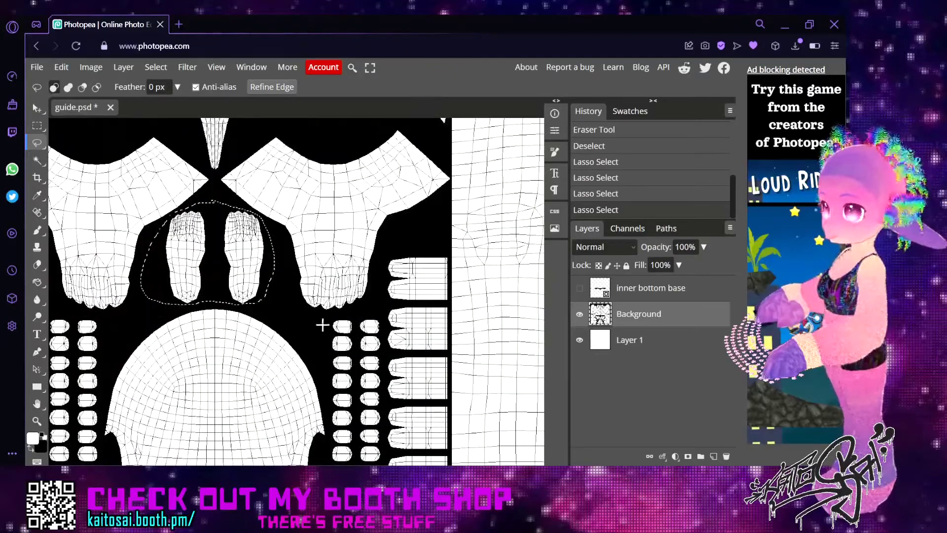
right_click(316, 384)
click(249, 375)
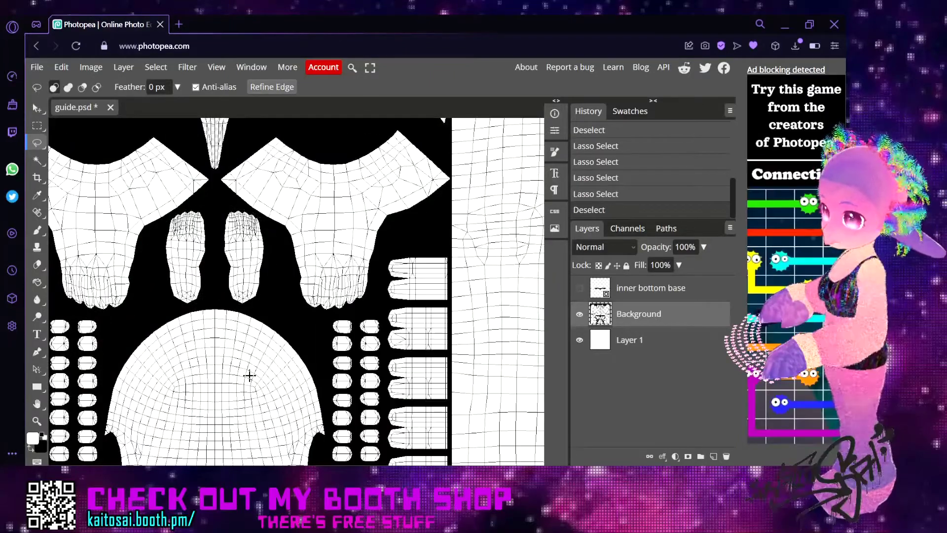
key(ctrl+z)
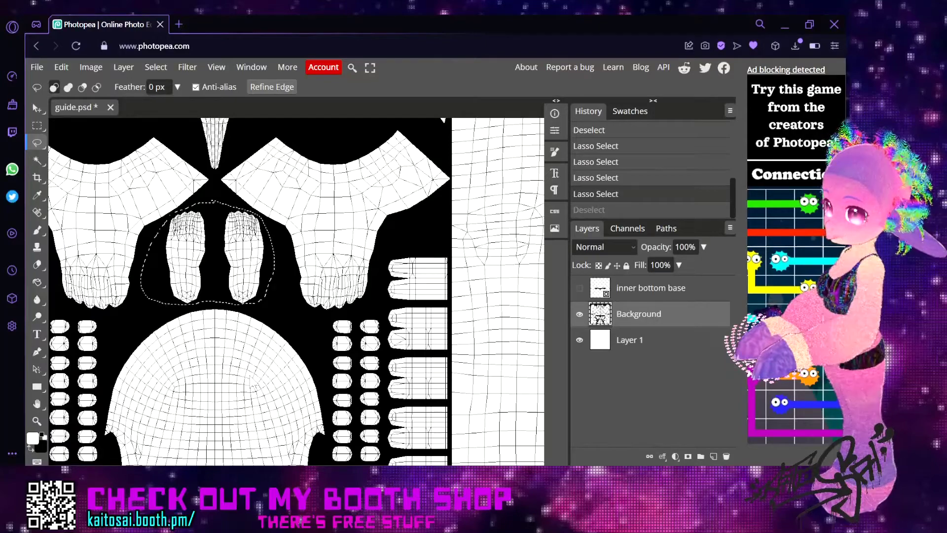
key(ctrl+z)
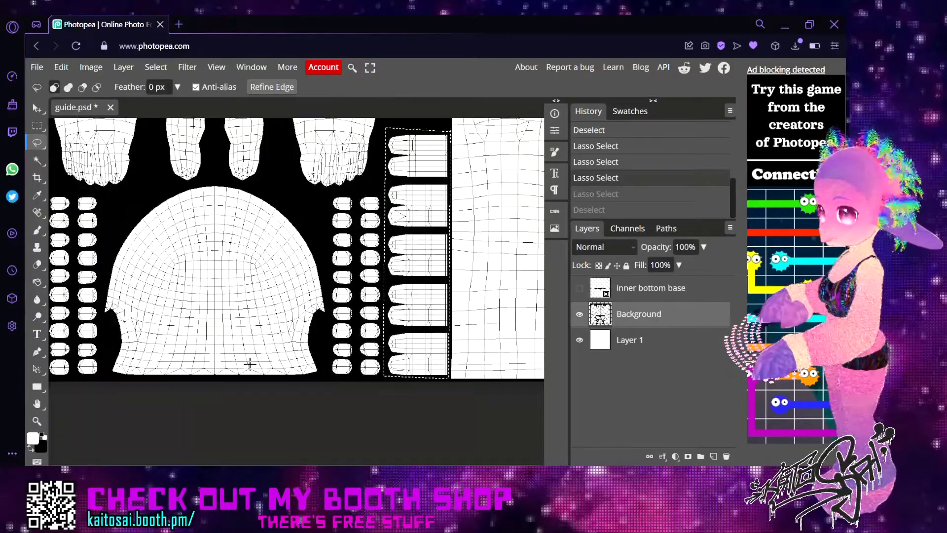
Erase both selected finger columns from Layer 1 with the Eraser Tool
scroll(323, 415, down, 3)
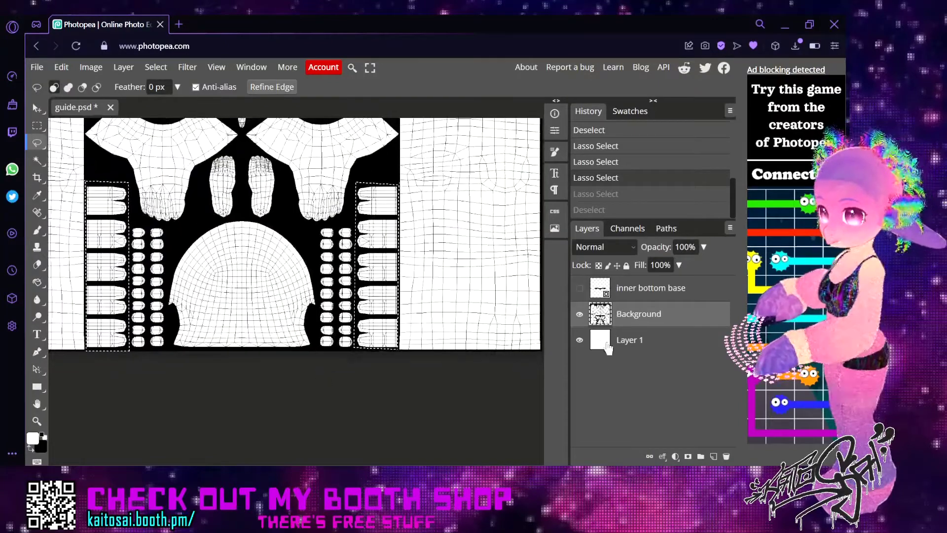
click(597, 346)
click(37, 264)
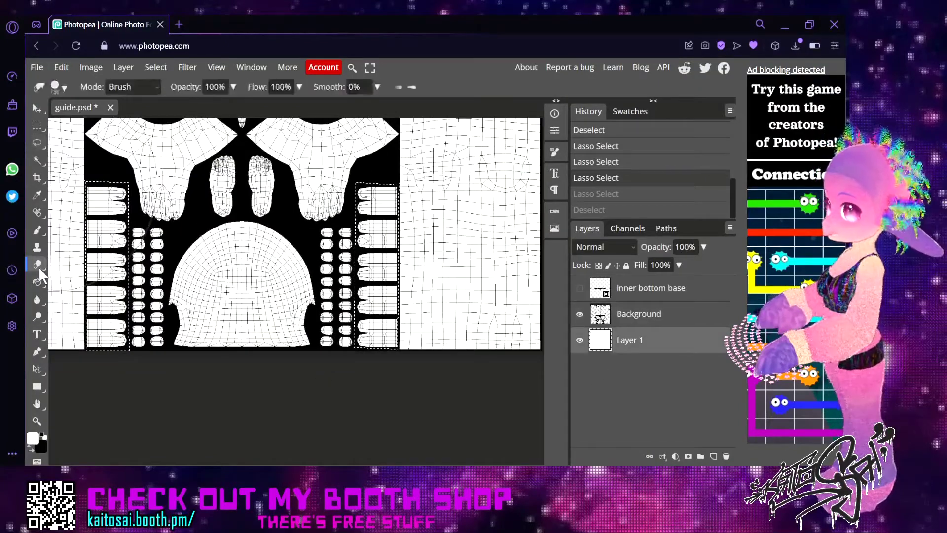
click(109, 295)
mouse_move(108, 285)
mouse_down()
mouse_move(222, 370)
mouse_move(370, 337)
mouse_move(376, 254)
mouse_up()
Circle both foot soles on the Background guide layer with the freehand Lasso as a new selection
click(38, 143)
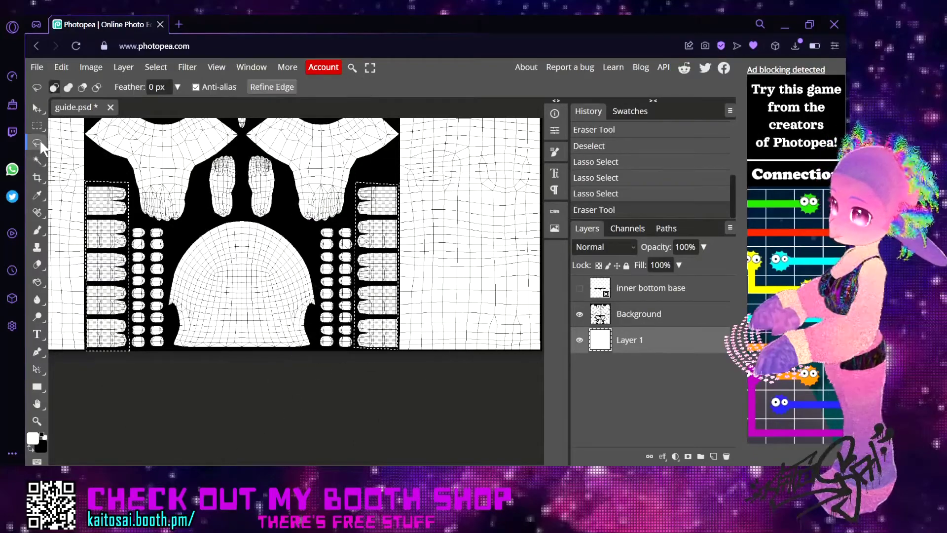
click(619, 287)
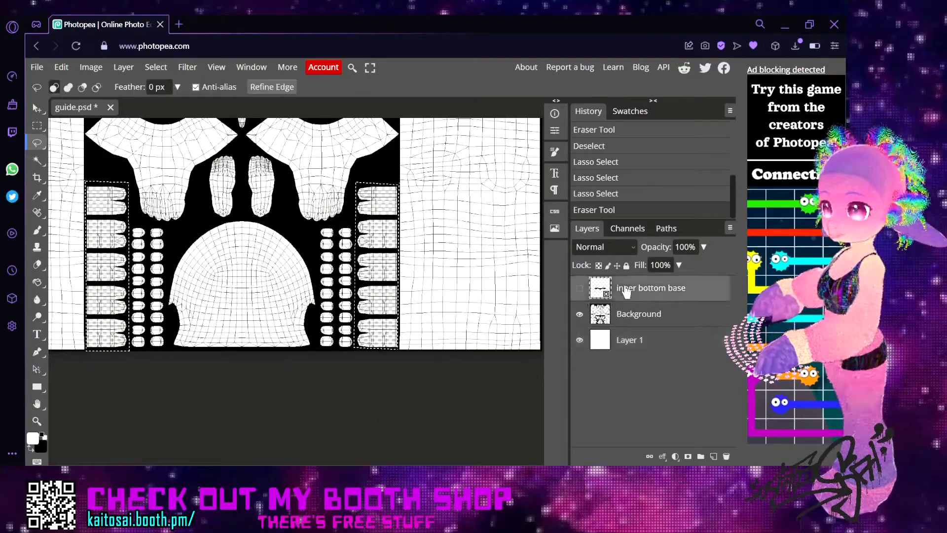
click(607, 320)
scroll(232, 295, up, 2)
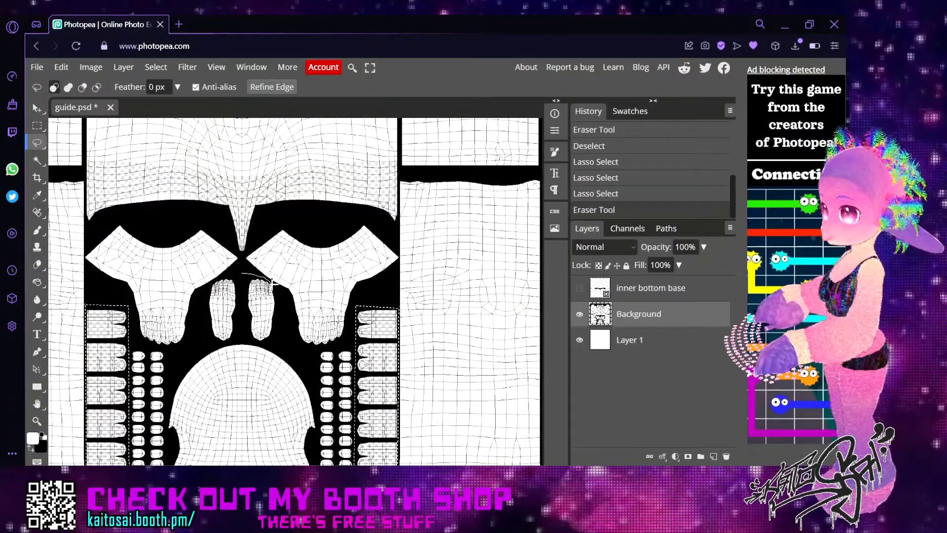
mouse_move(273, 282)
mouse_down()
mouse_move(280, 340)
mouse_move(210, 340)
mouse_move(201, 312)
mouse_up()
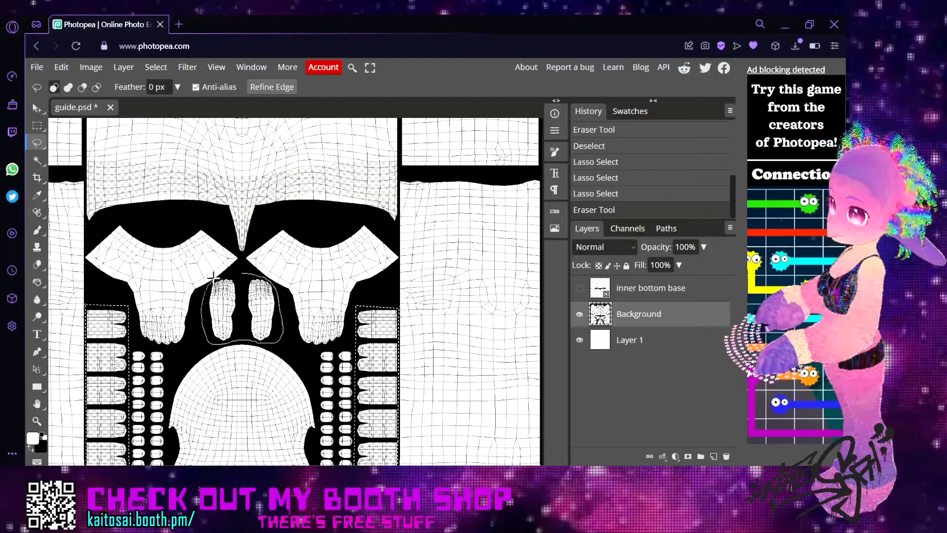
drag(246, 274, 246, 274)
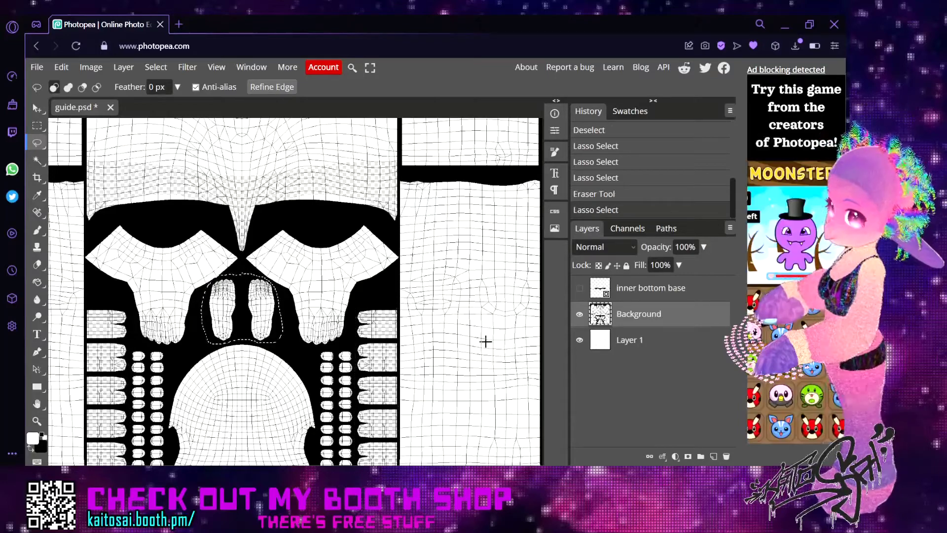
Erase the selected foot sole area from Layer 1 with the Eraser Tool and hide the Background guide layer
click(621, 344)
click(35, 264)
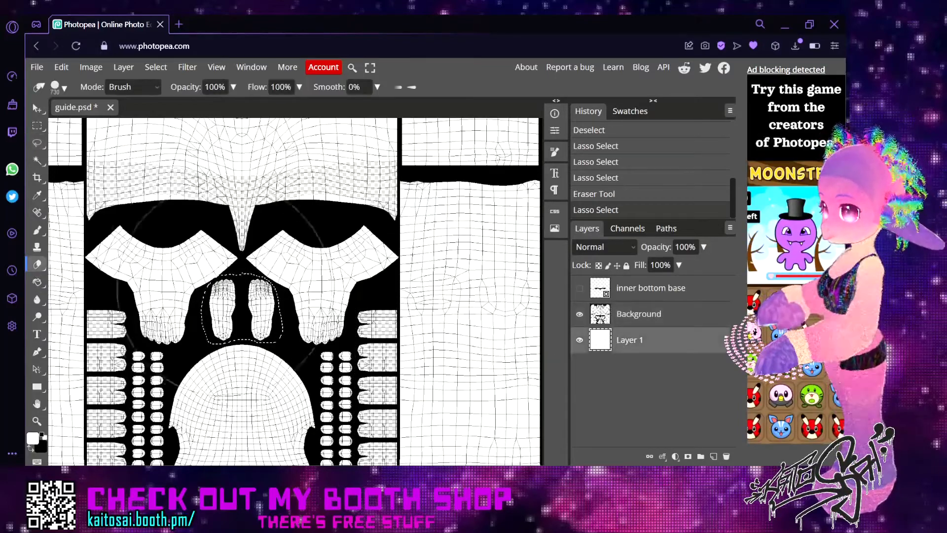
click(228, 287)
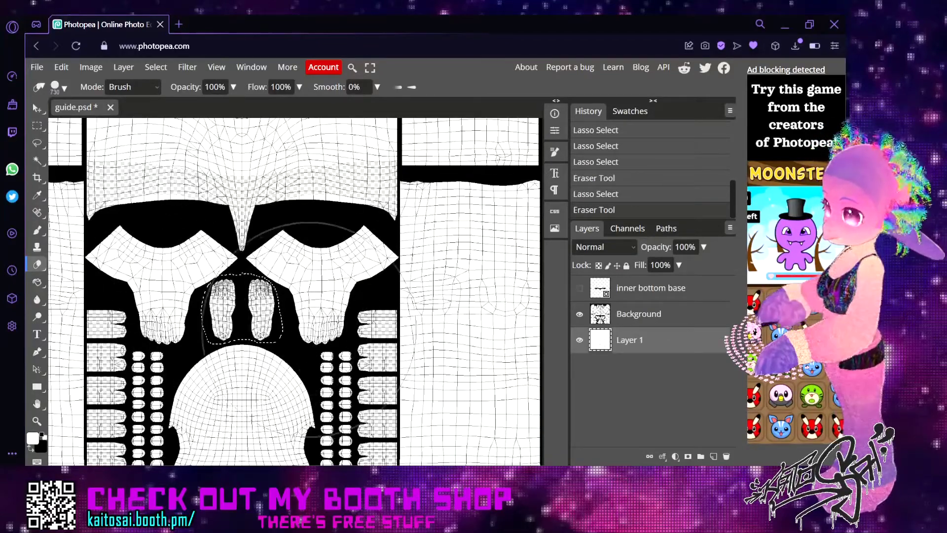
click(580, 315)
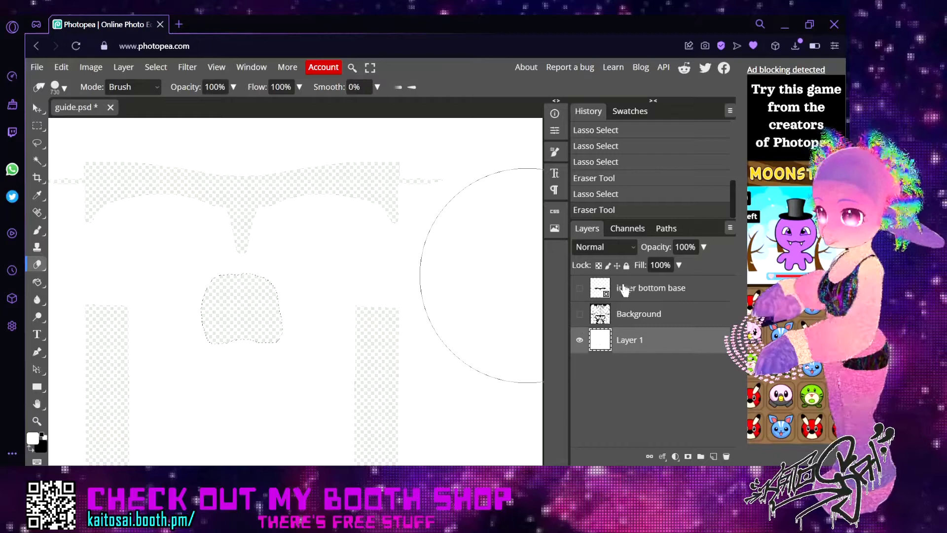
Switch to the file explorer and place Body.png from the aqua-blue-lavender folder into the guide.psd document above Layer 1
key(alt+Tab)
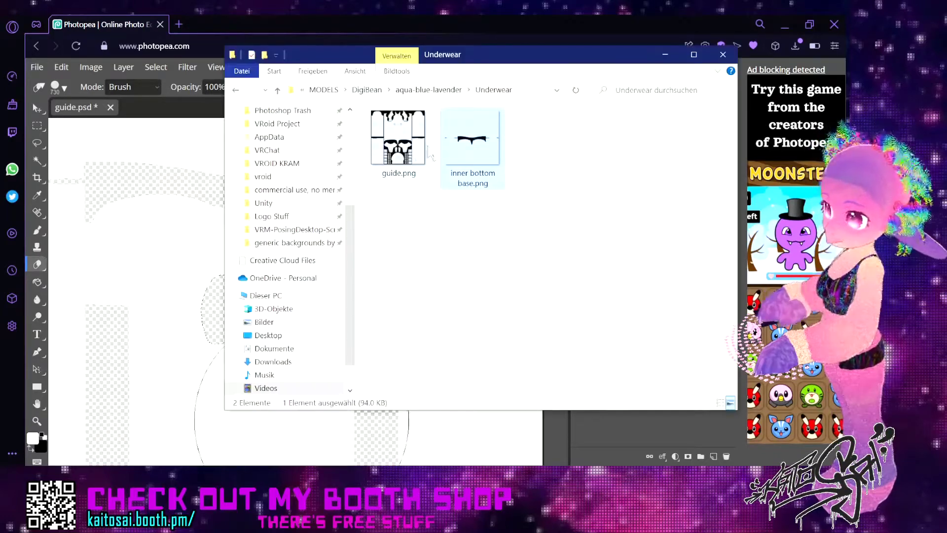
click(277, 91)
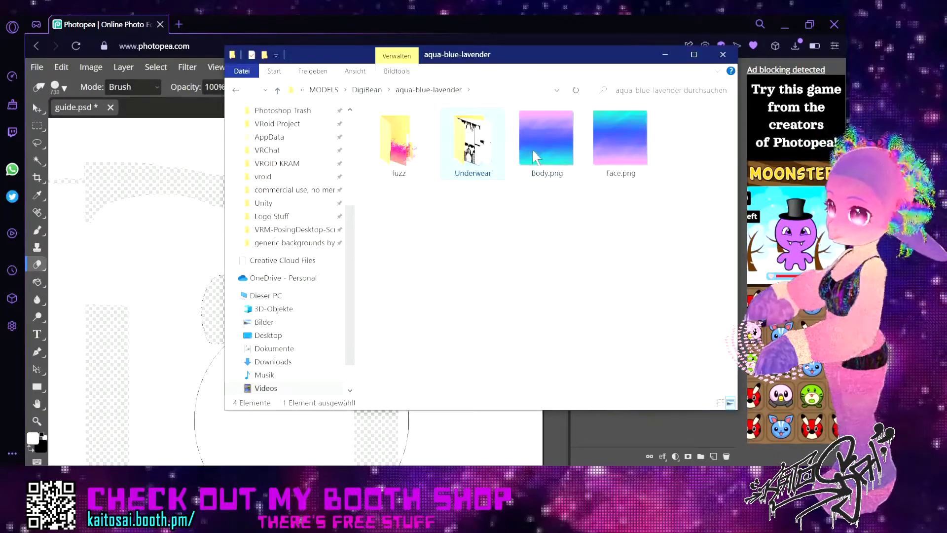
drag(532, 148, 163, 232)
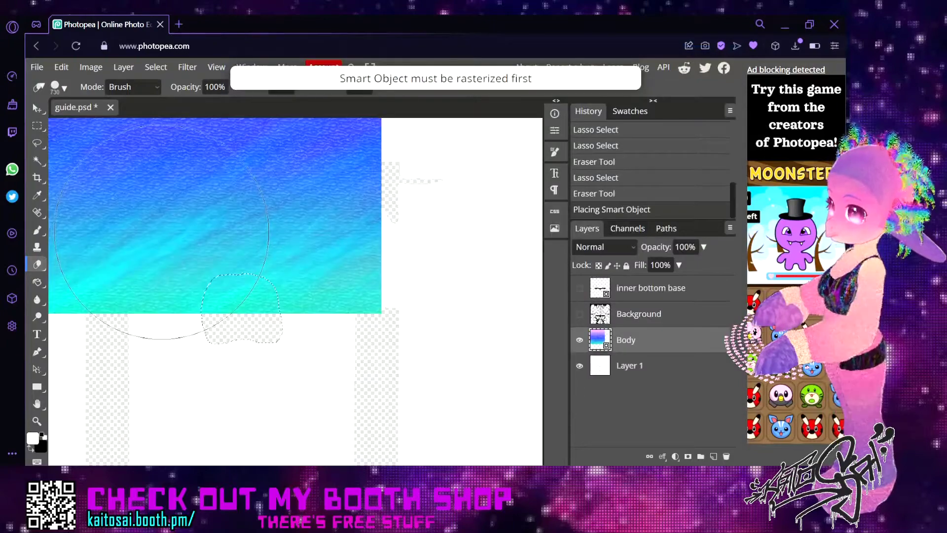
key(ctrl+minus)
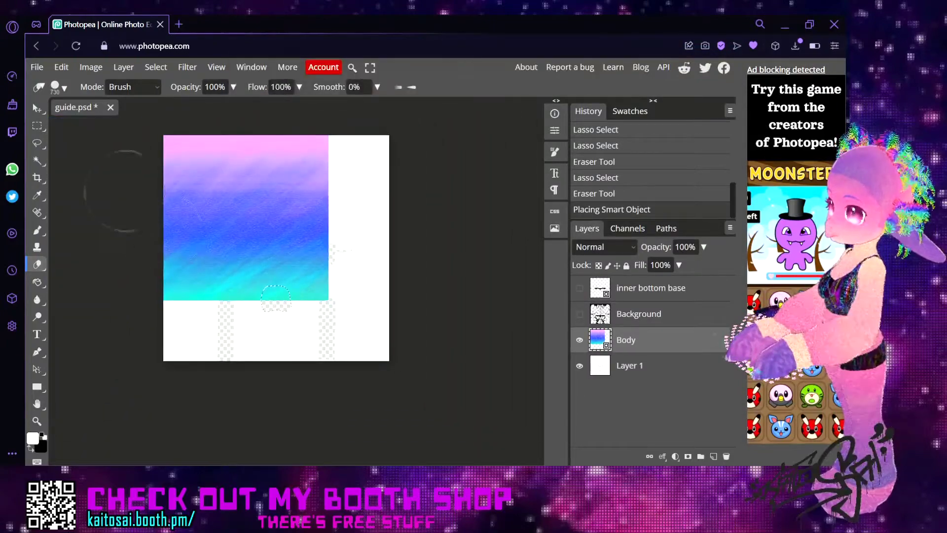
click(72, 67)
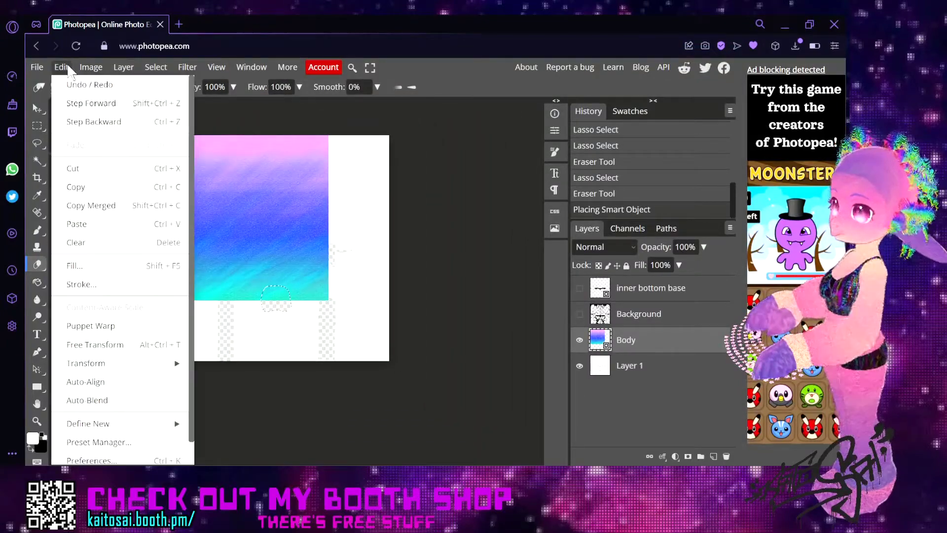
mouse_move(174, 366)
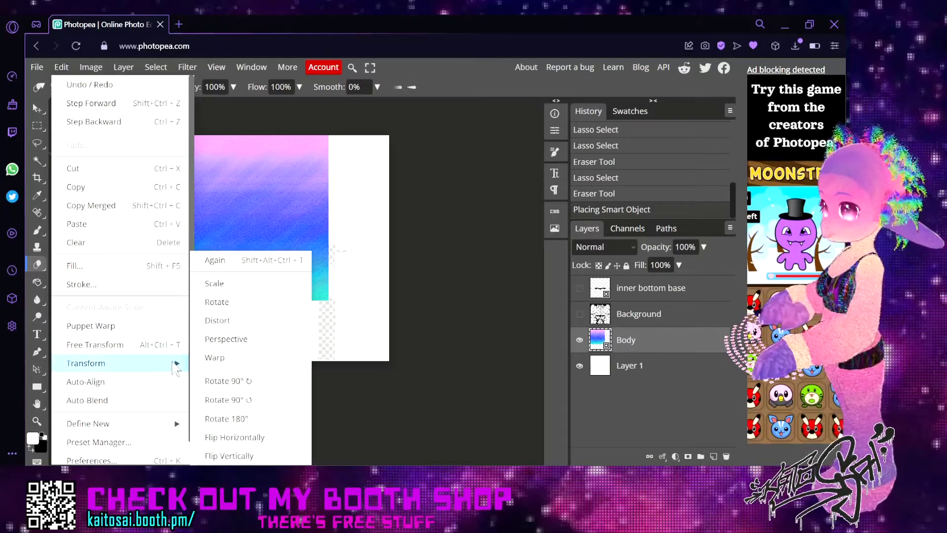
click(232, 286)
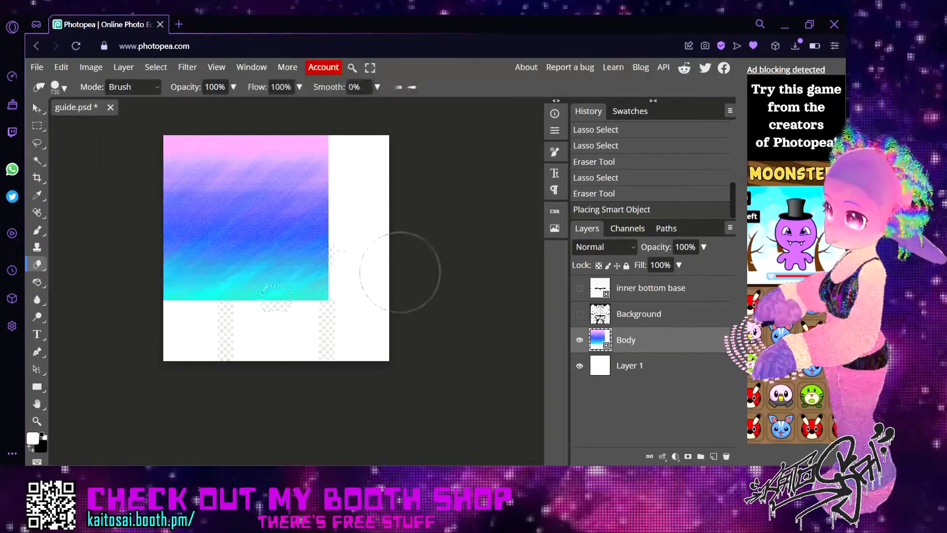
Deselect the foot sole area and scale the Body layer to 136.53% so it fills the whole canvas
click(35, 139)
click(100, 203)
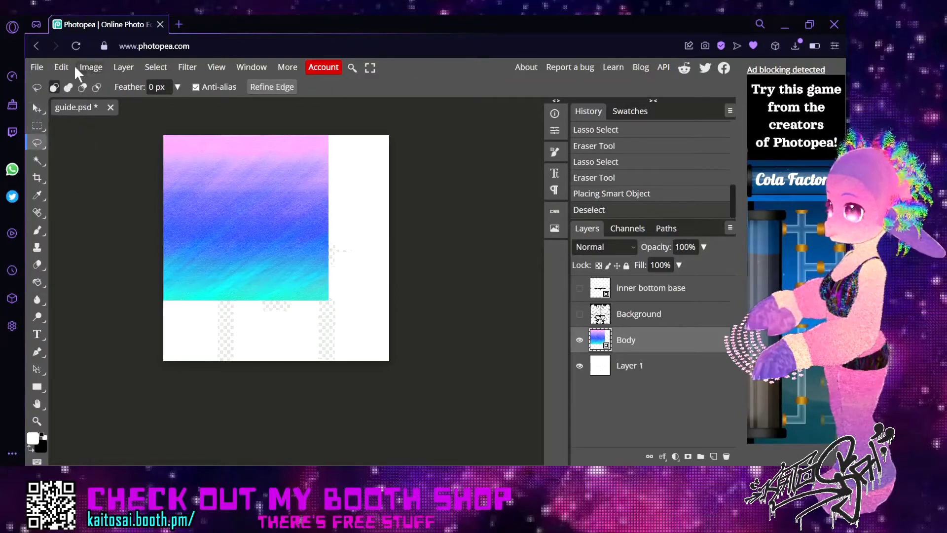
click(96, 67)
mouse_move(61, 67)
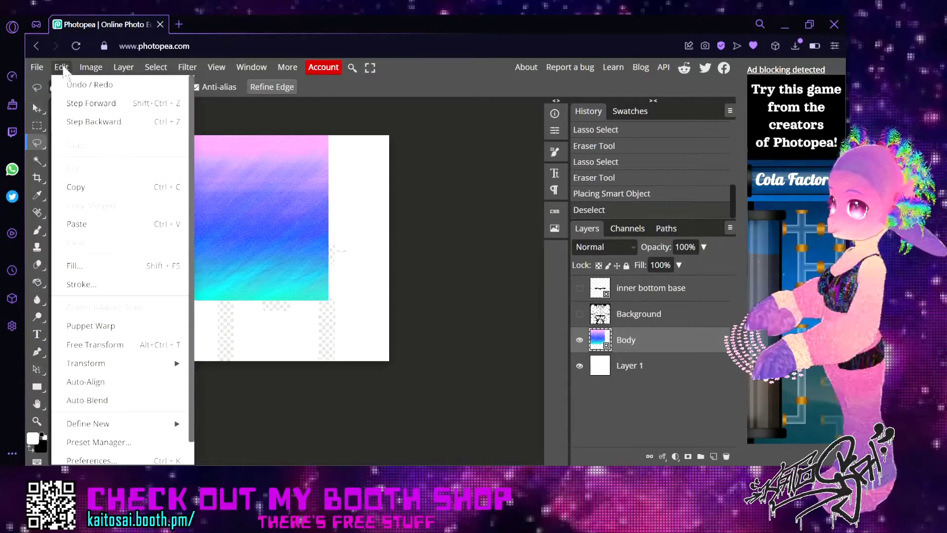
mouse_move(150, 365)
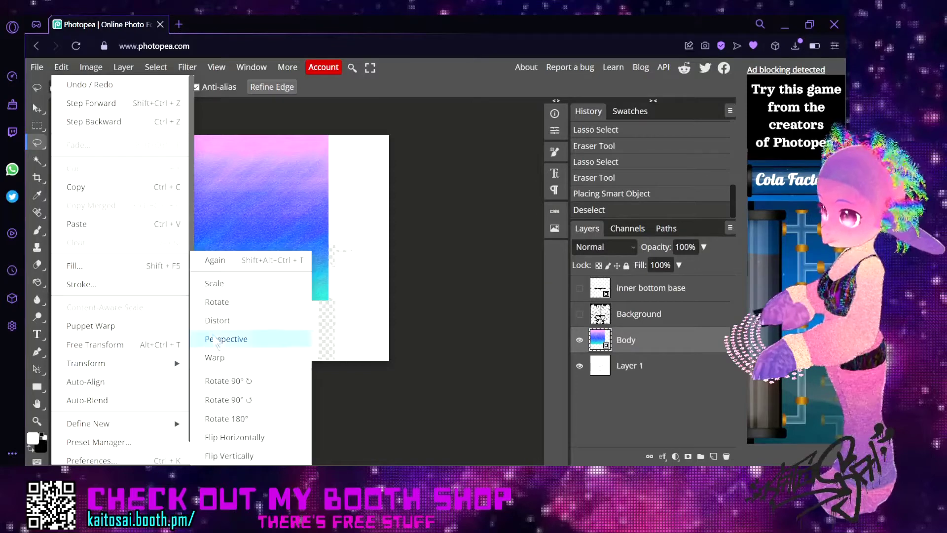
click(215, 283)
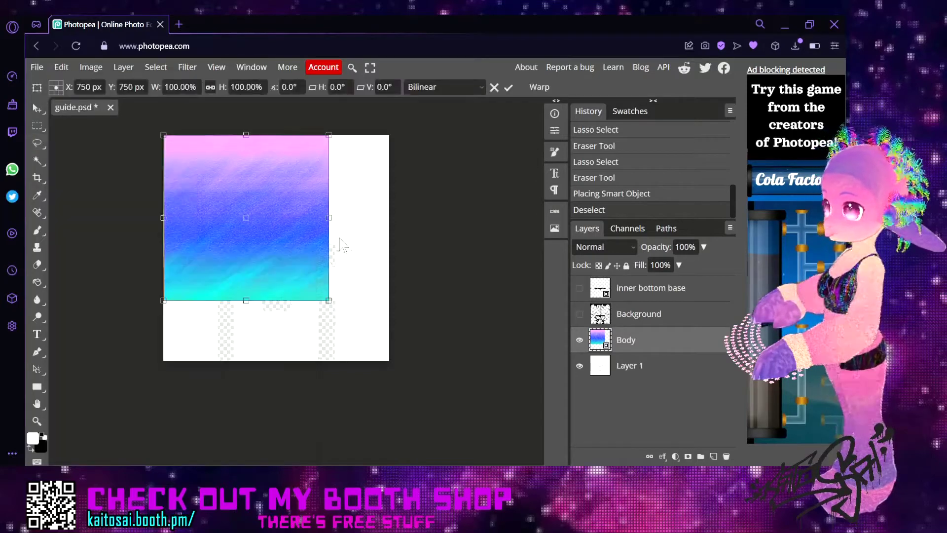
drag(328, 299, 389, 360)
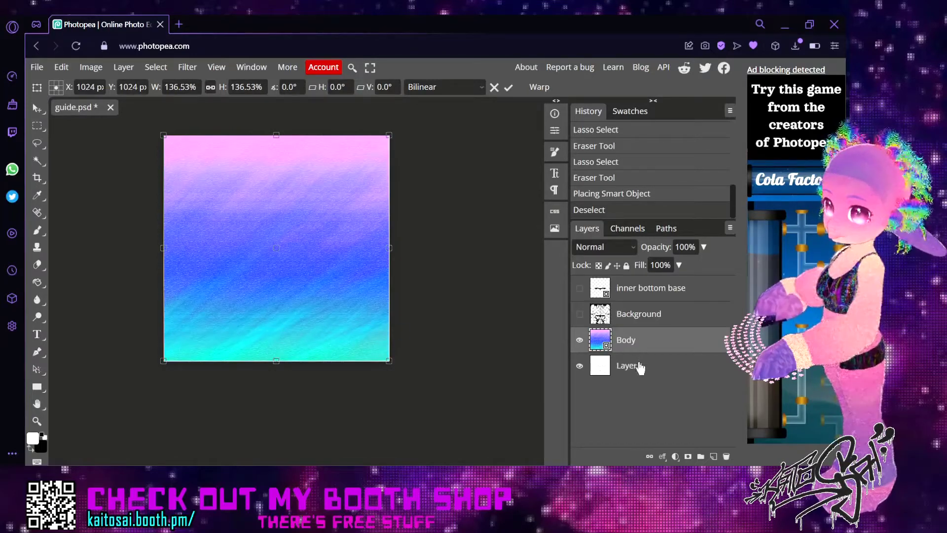
Select Layer 1's white area with the Magic Wand and invert the selection to cover its erased parts
click(642, 373)
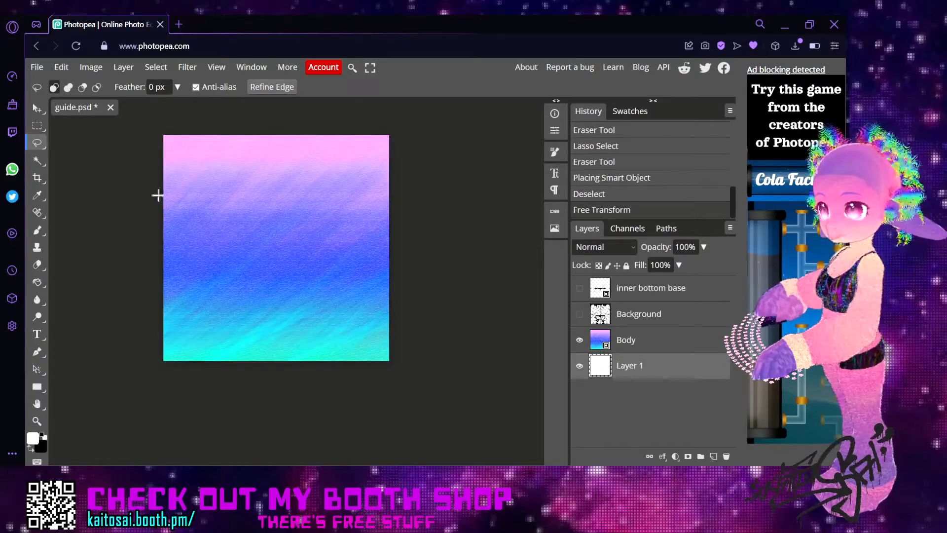
click(37, 161)
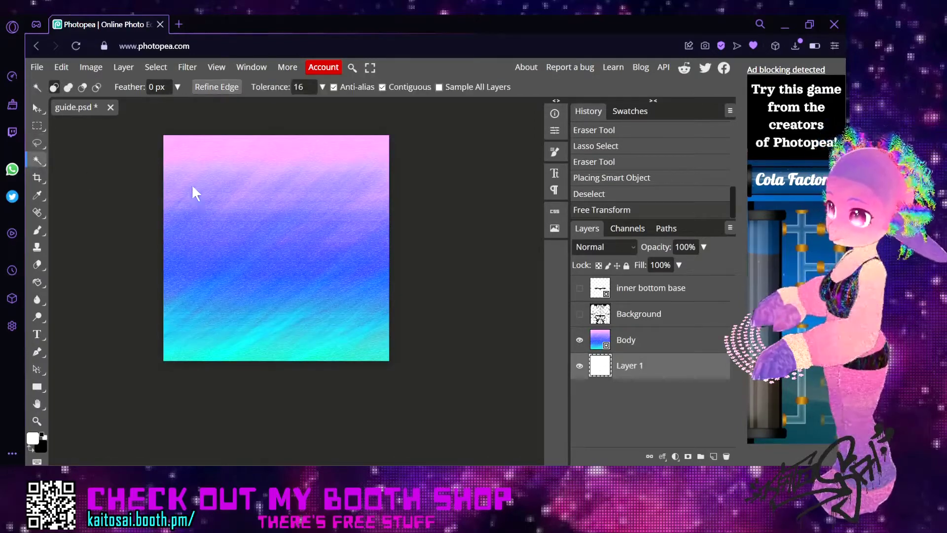
click(192, 173)
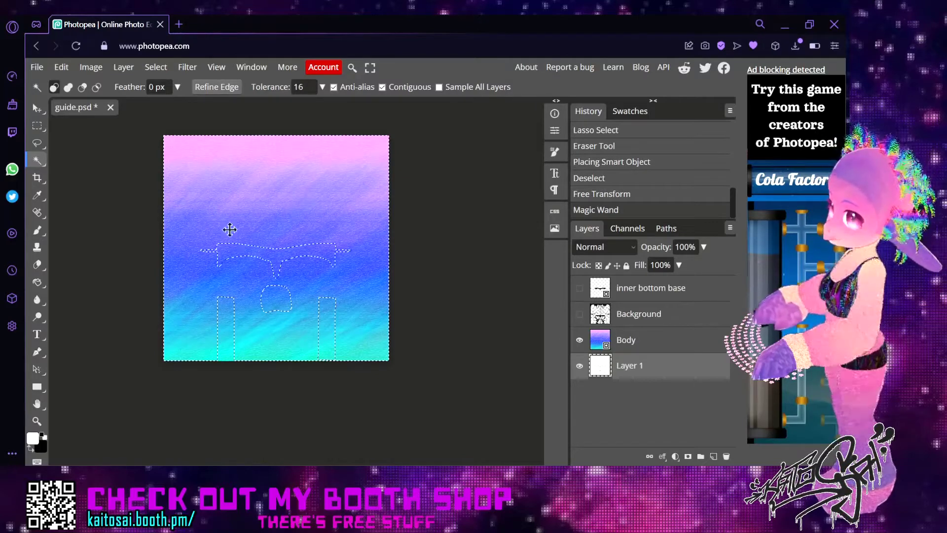
click(155, 67)
click(174, 122)
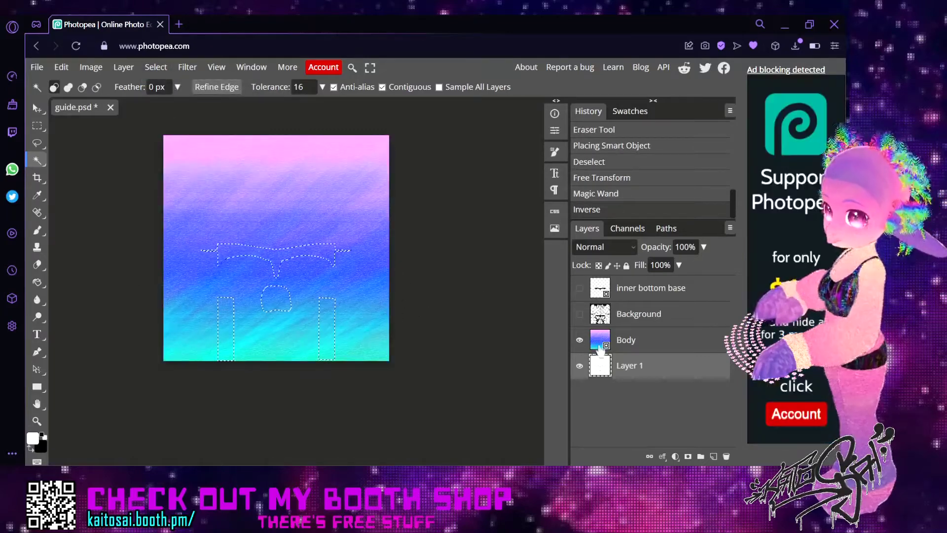
Rasterize the Body layer and erase the selected underwear, finger and foot sole areas from it
click(632, 345)
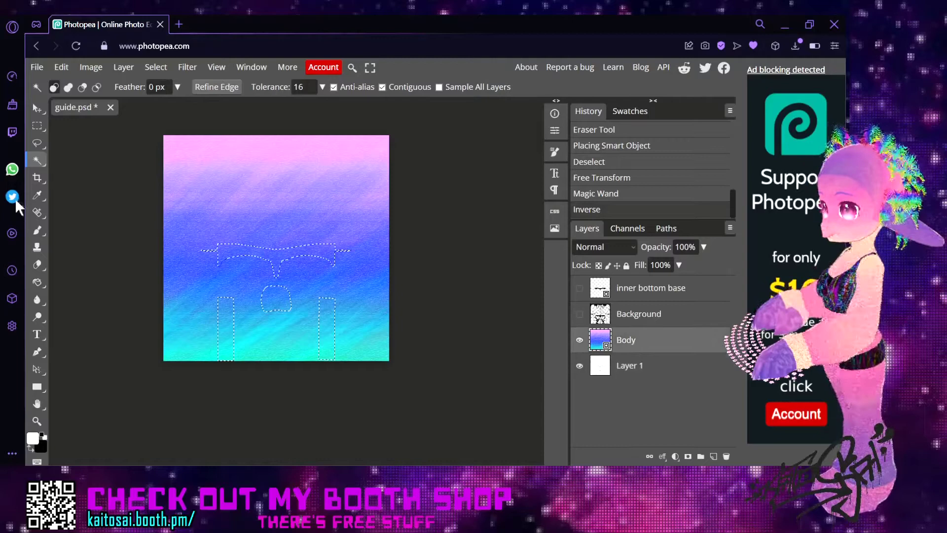
click(37, 264)
click(396, 172)
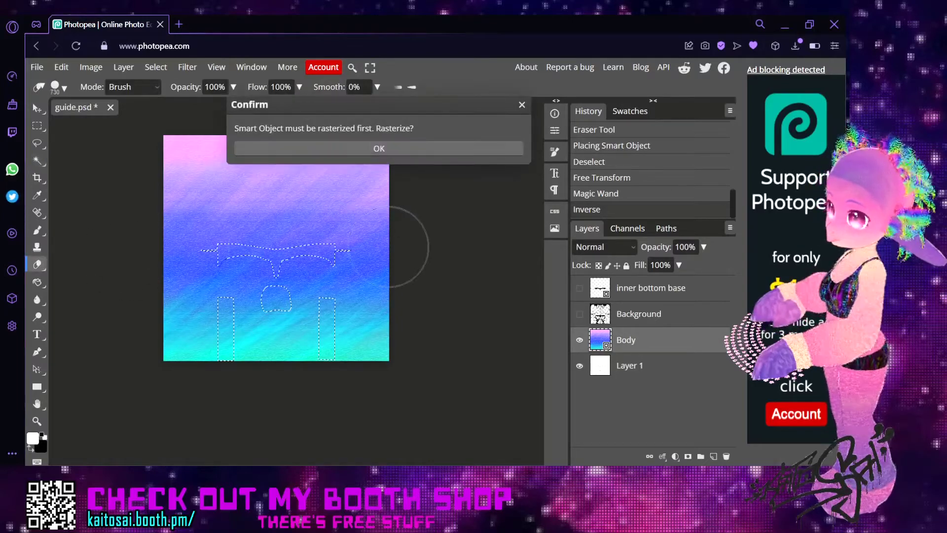
click(407, 147)
mouse_move(344, 251)
mouse_down()
mouse_move(236, 241)
mouse_move(226, 387)
mouse_move(321, 377)
mouse_move(331, 241)
mouse_up()
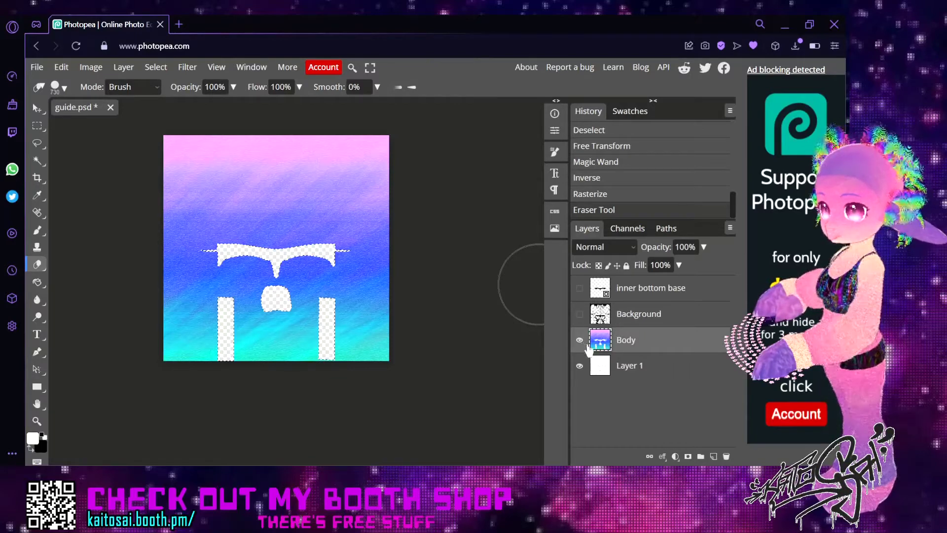
Hide Layer 1 and set its blend mode to Dissolve
click(621, 367)
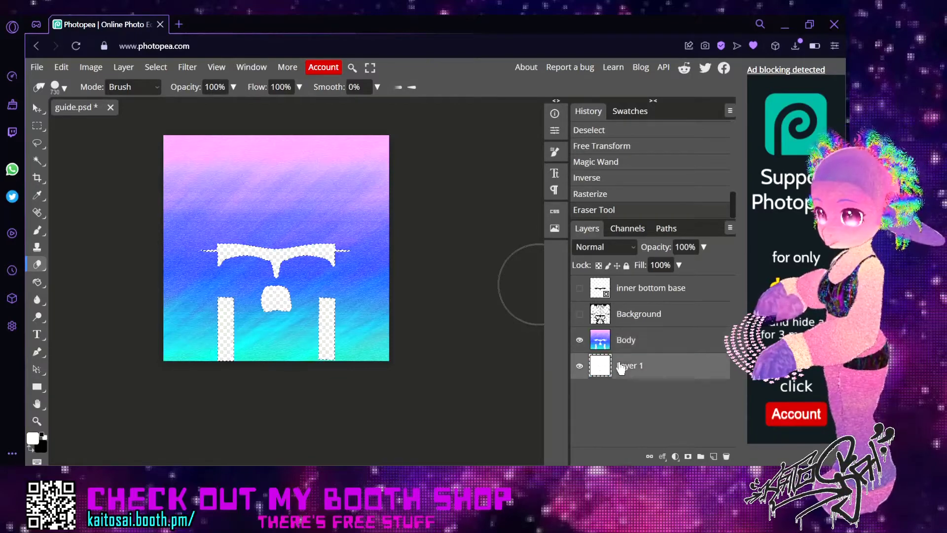
click(580, 366)
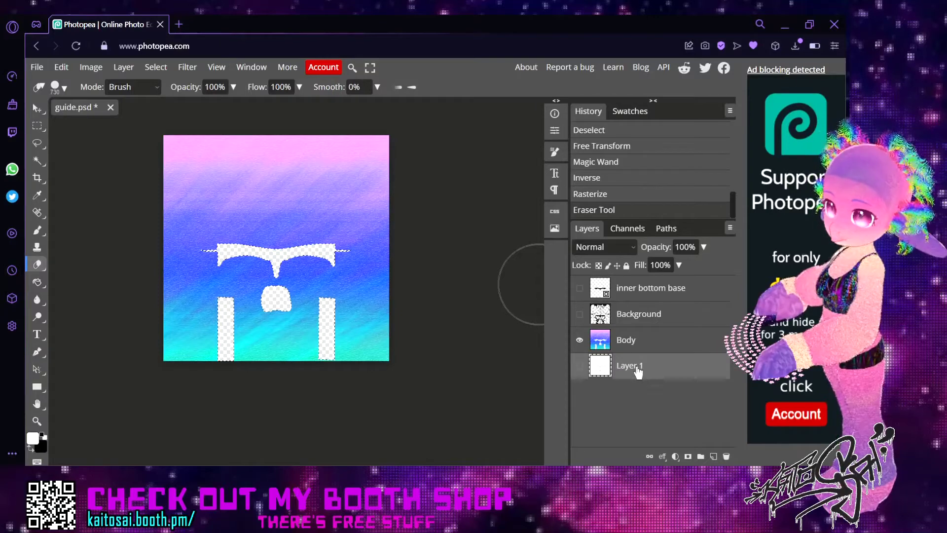
click(633, 246)
click(594, 32)
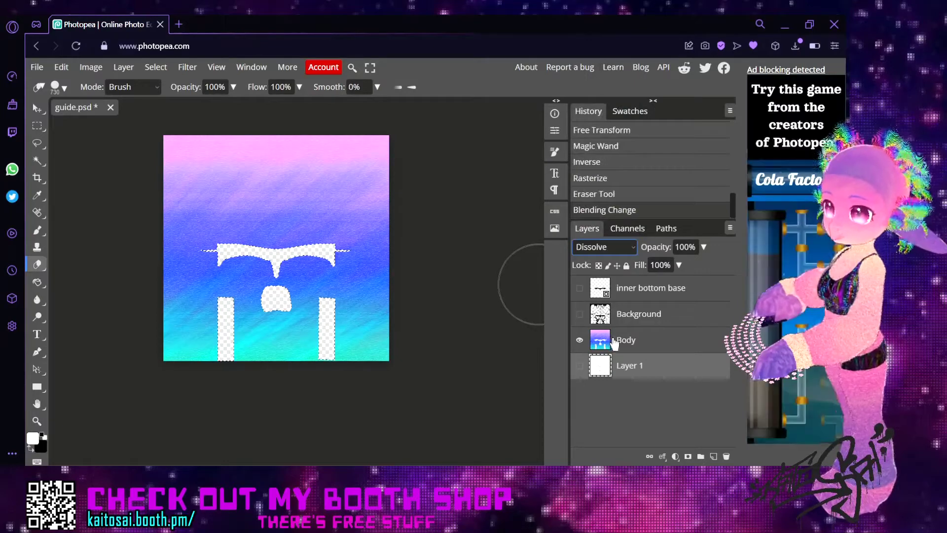
Set the Body layer's blend mode to Dissolve and its opacity to 75%
click(614, 343)
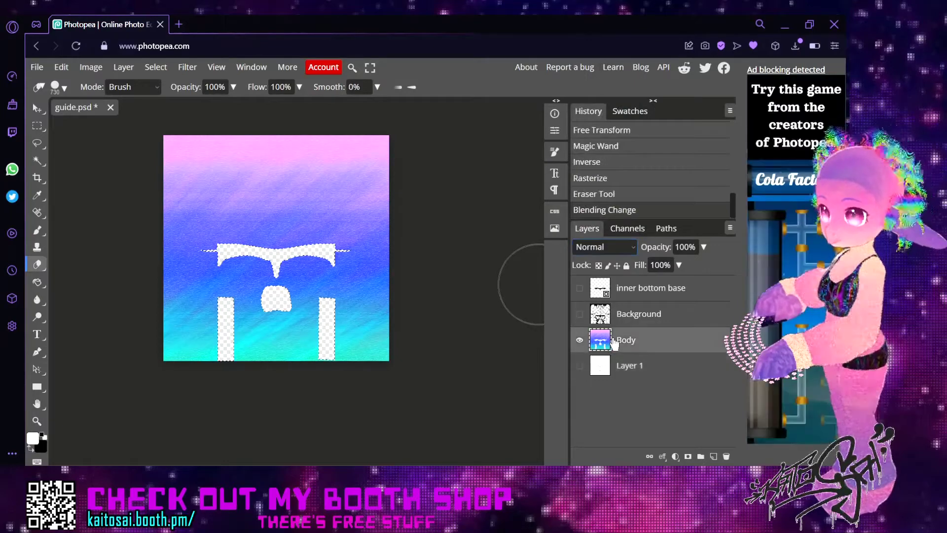
click(634, 248)
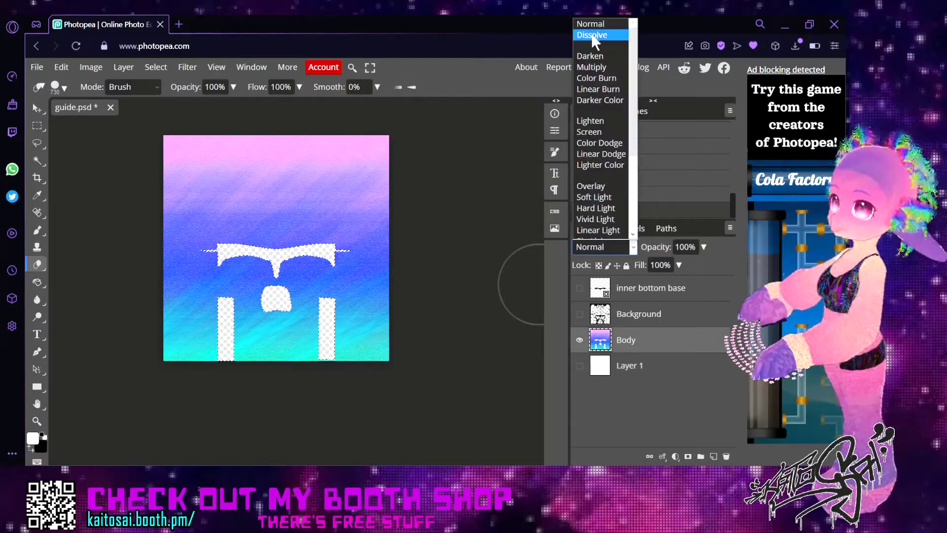
click(591, 34)
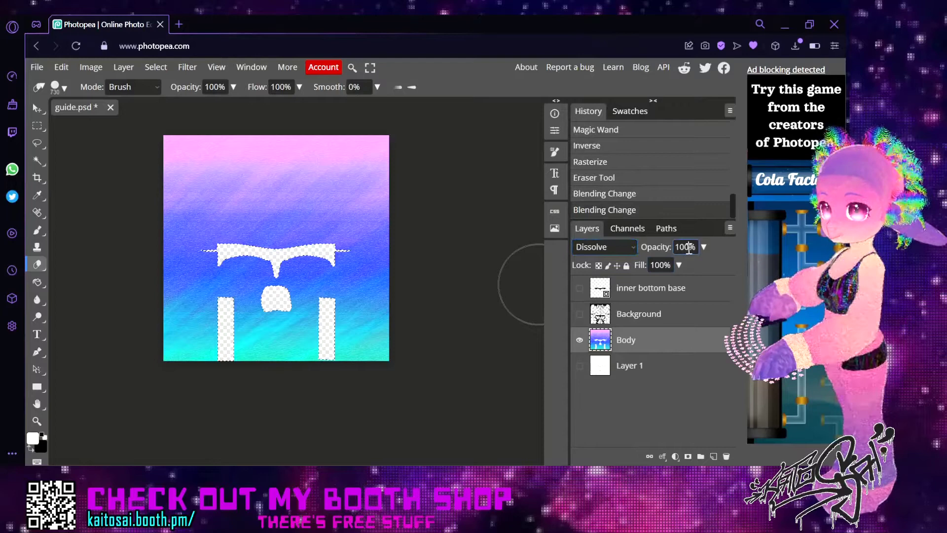
click(689, 249)
text(7)
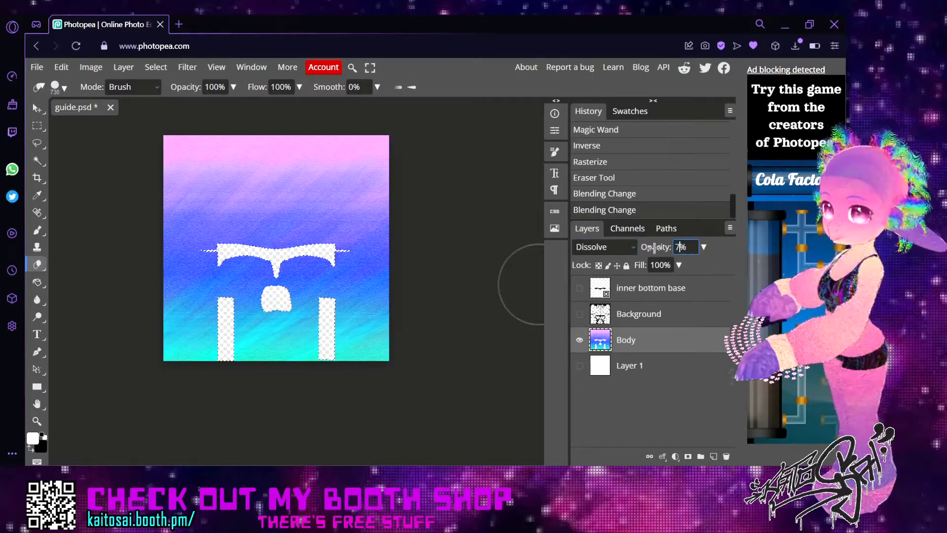
text(5)
key(Return)
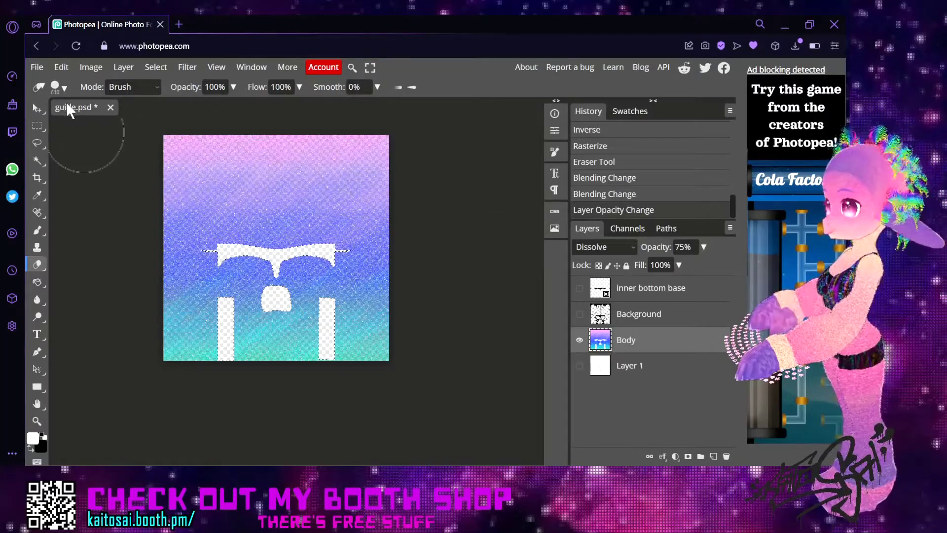
Export the texture as a PNG named "guide 75%"
click(37, 68)
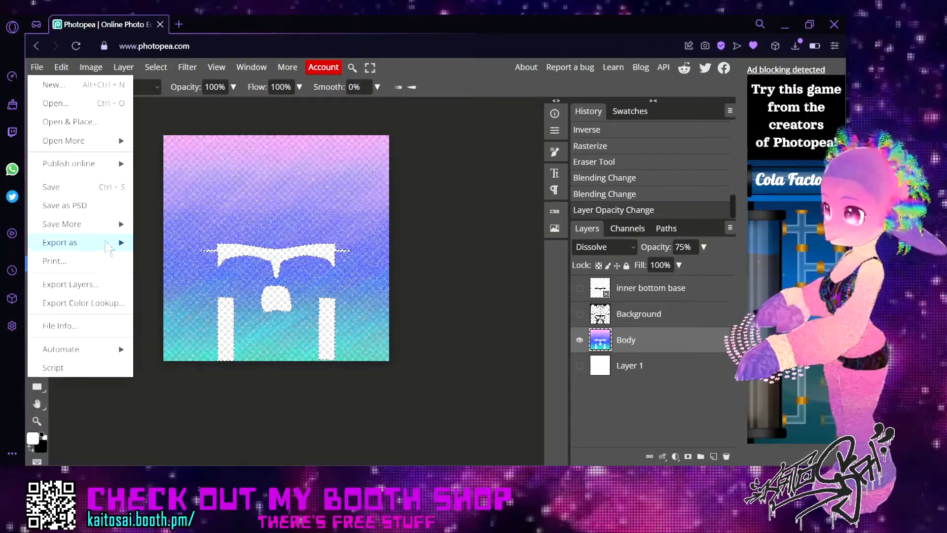
mouse_move(110, 244)
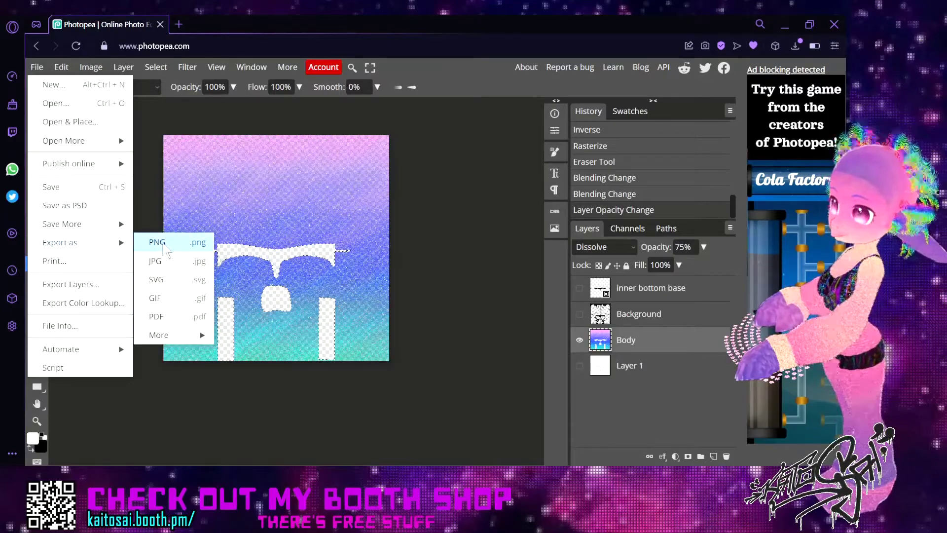
click(158, 242)
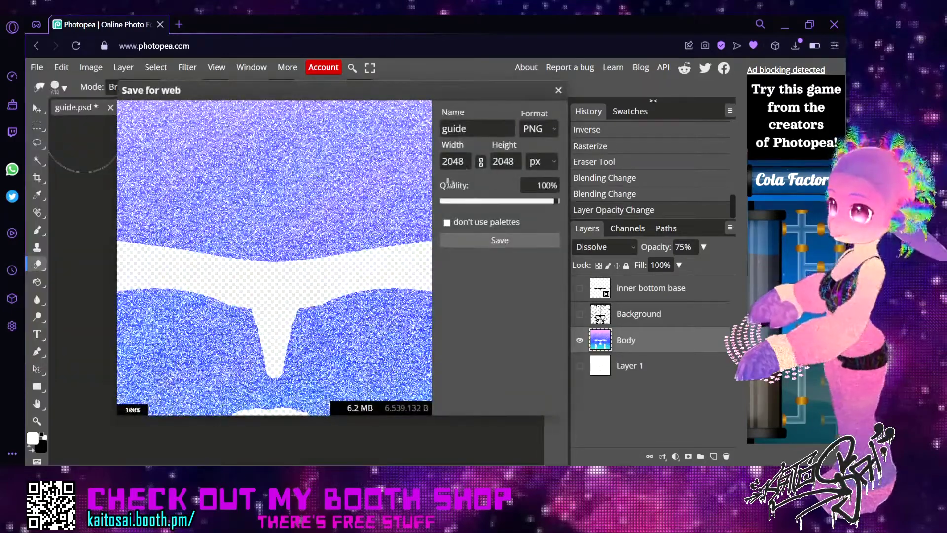
click(490, 132)
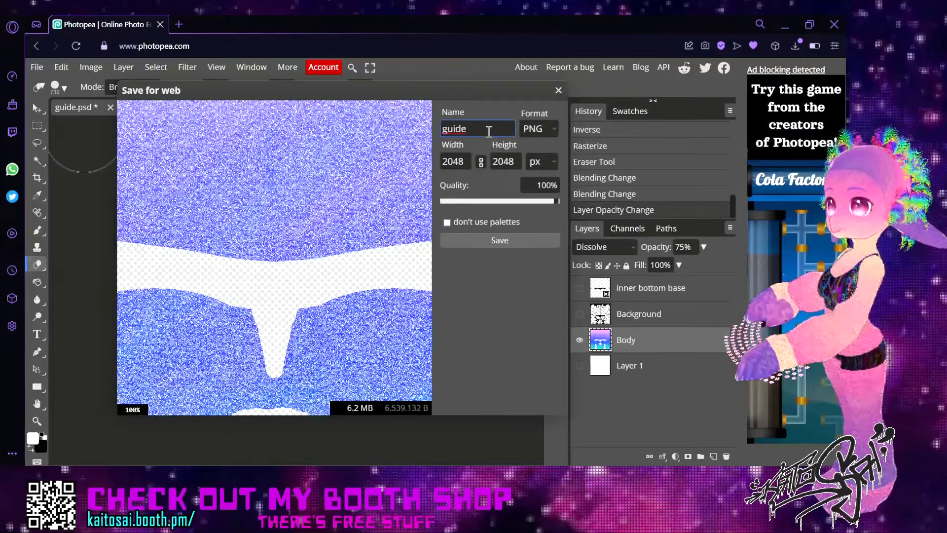
text(75)
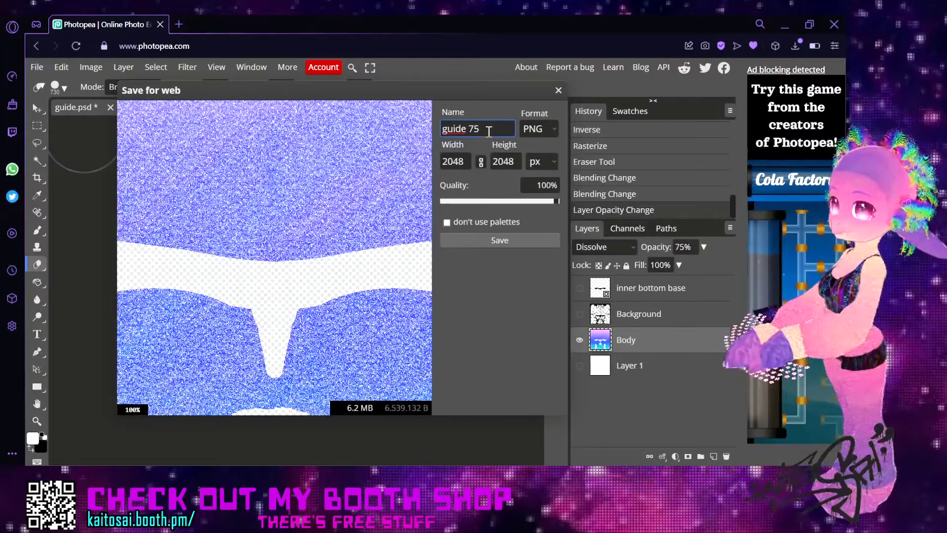
text(%)
click(516, 241)
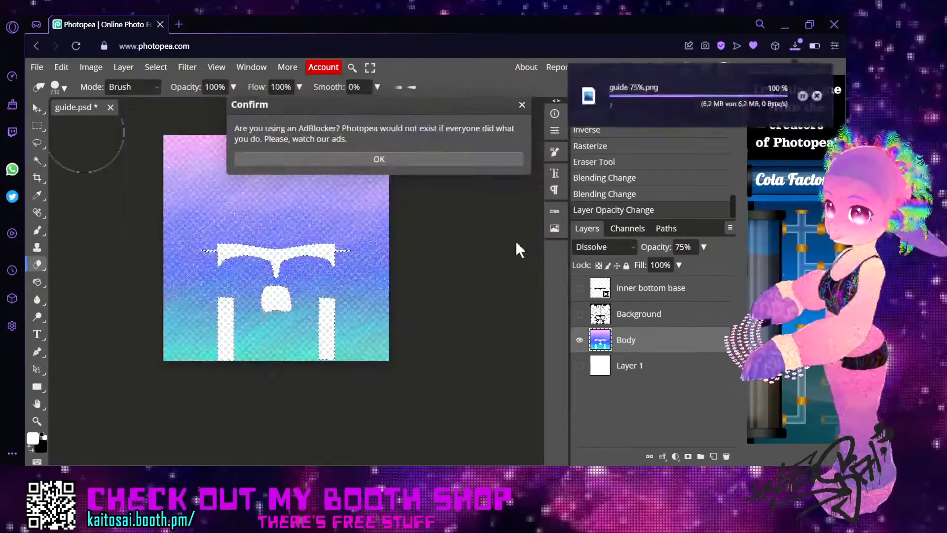
Set the Body layer's opacity to 50% and export the texture as a PNG named "guide 50%"
drag(684, 247, 576, 253)
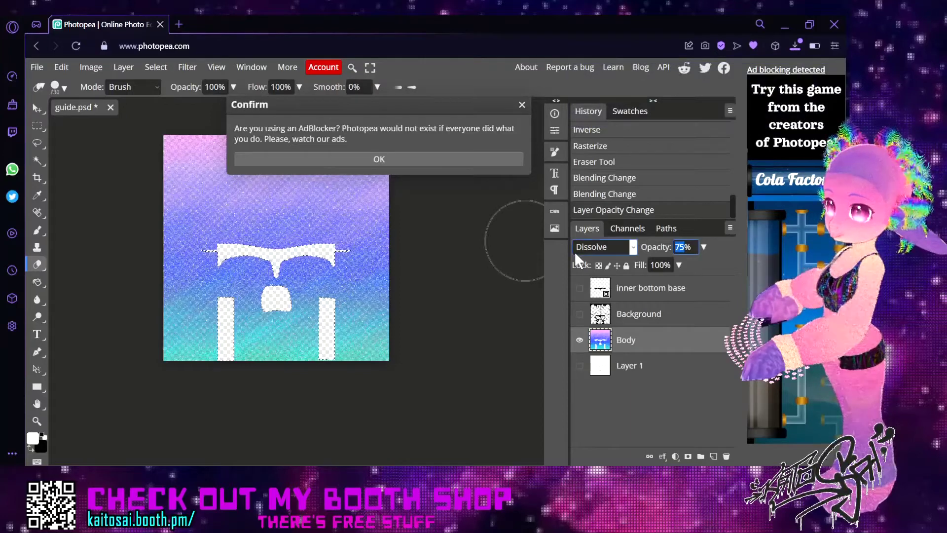
text(50)
key(Return)
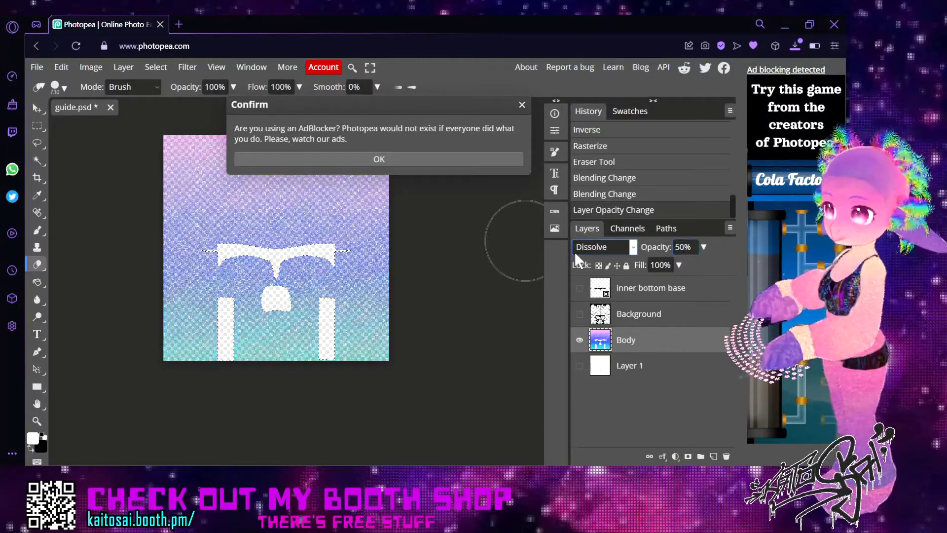
click(36, 67)
mouse_move(119, 251)
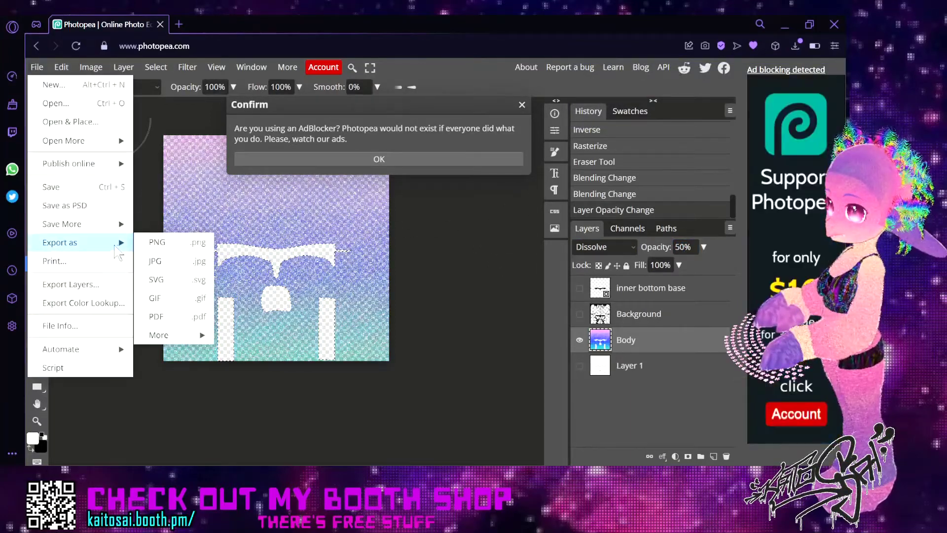
click(150, 246)
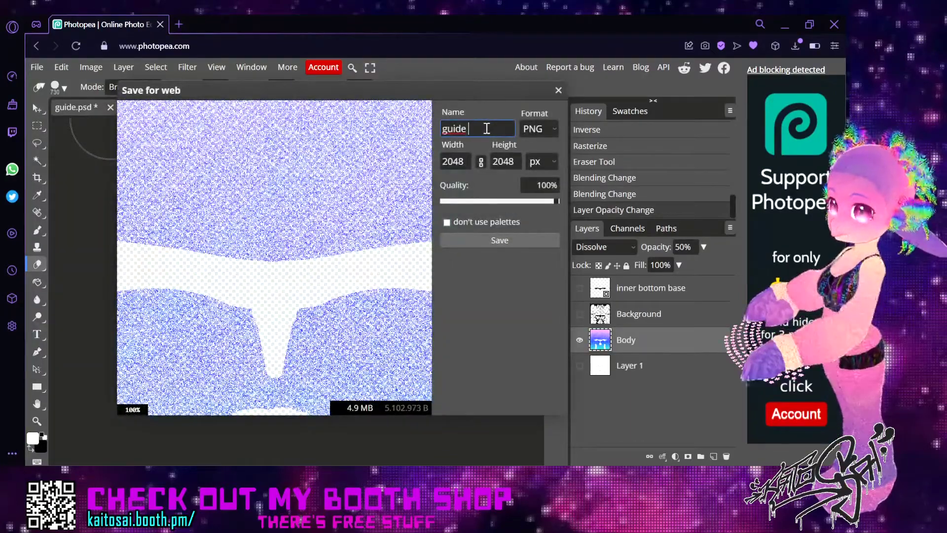
text(50)
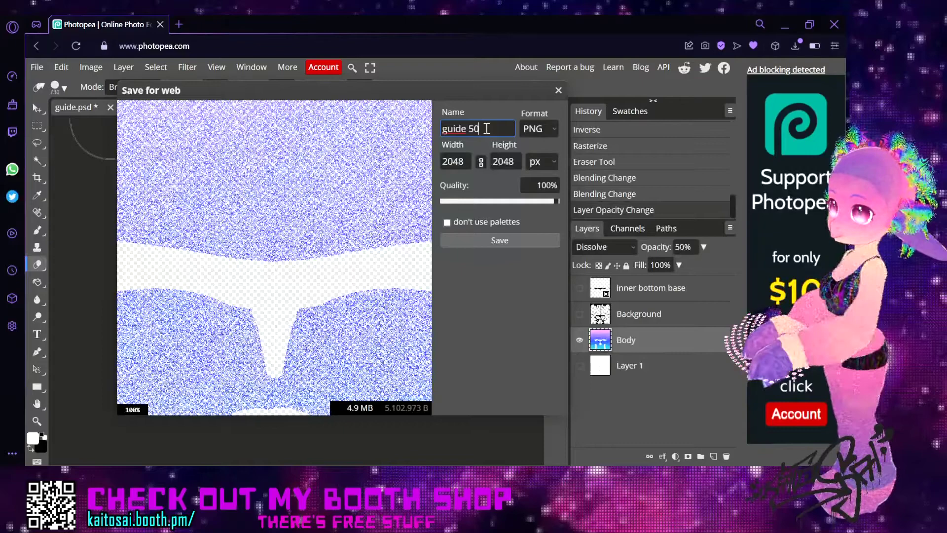
text(%)
click(504, 240)
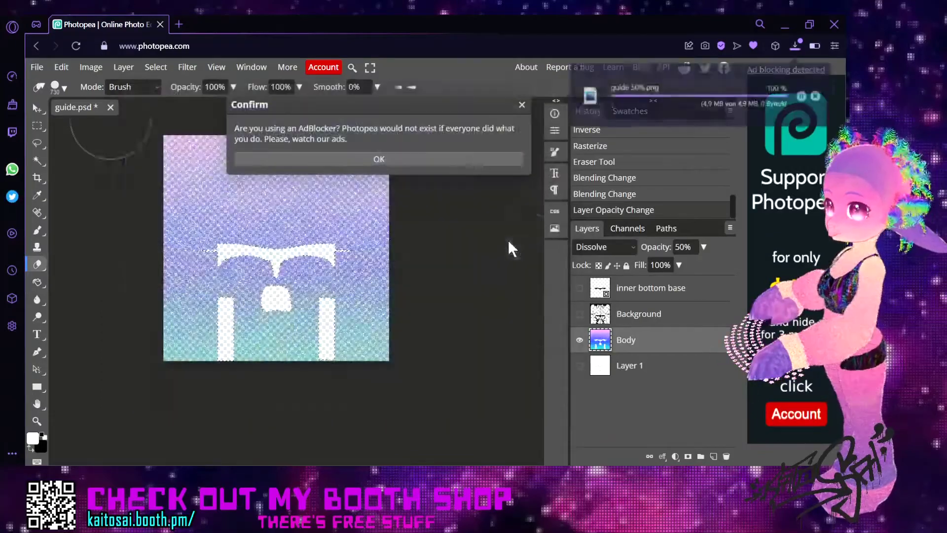
Set the Body layer's opacity to 25% and export the texture as a PNG named "guide 25%"
drag(686, 246, 675, 246)
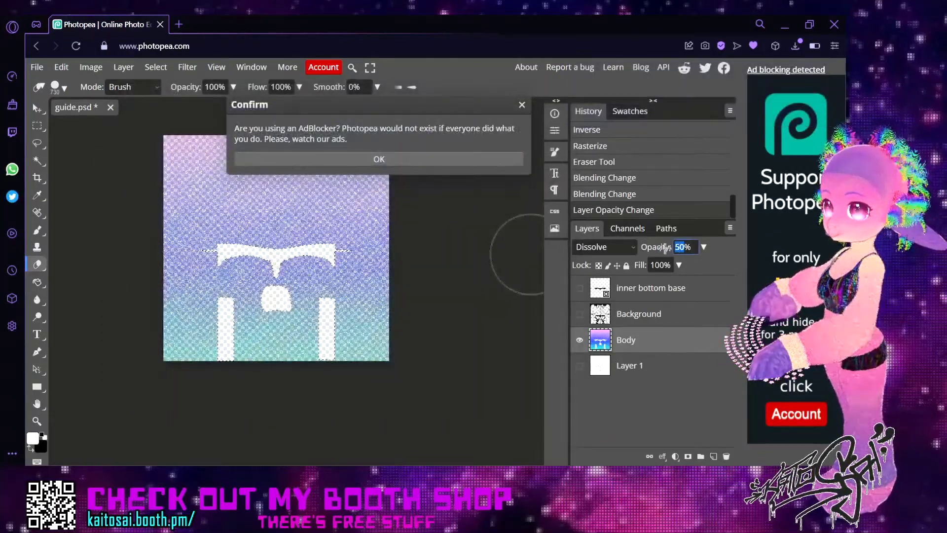
text(25)
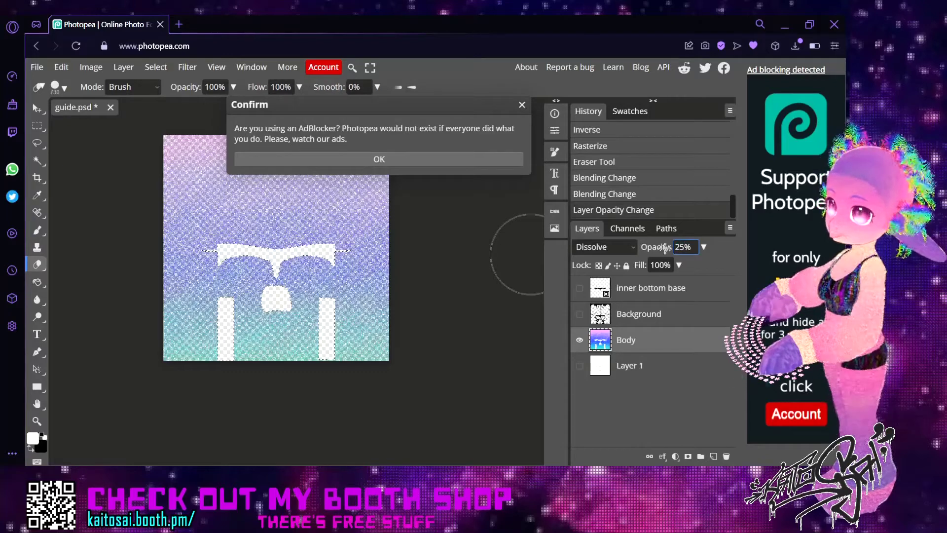
key(Return)
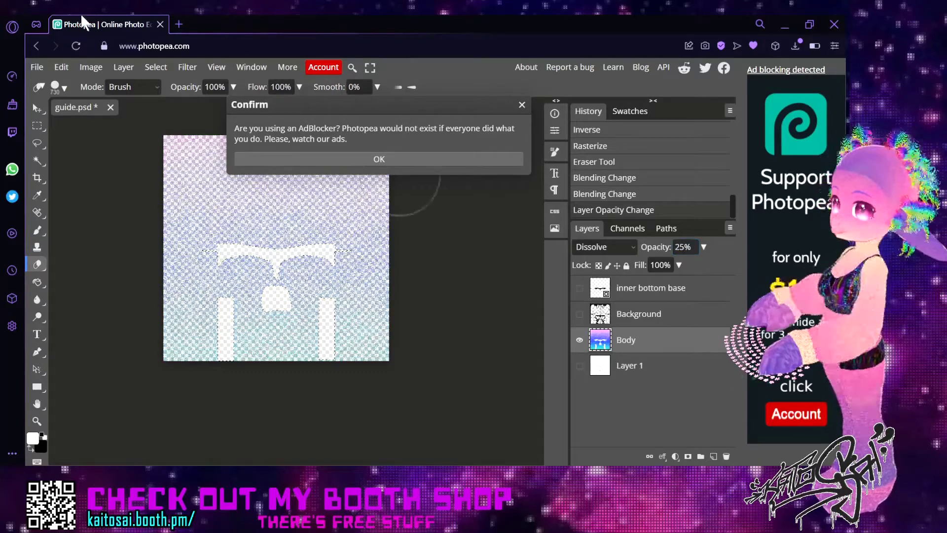
click(36, 67)
mouse_move(74, 242)
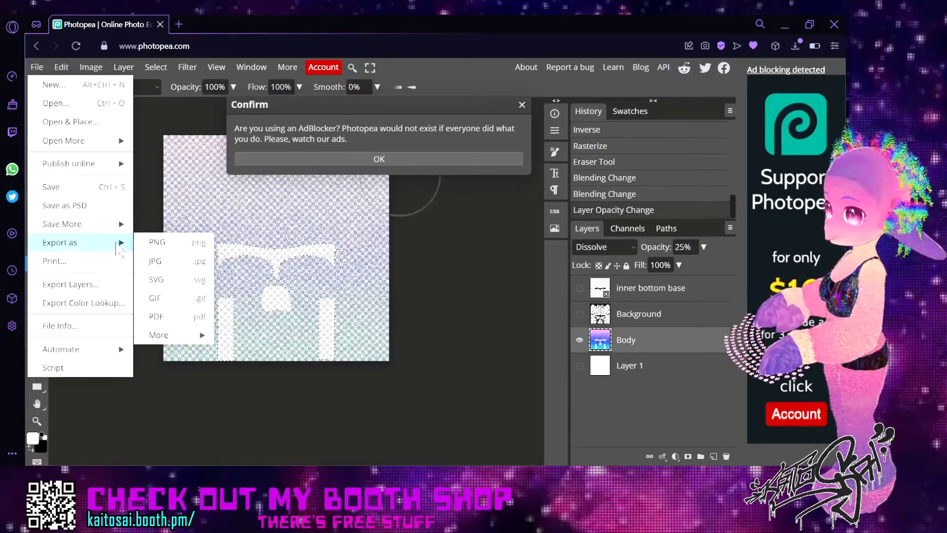
click(162, 242)
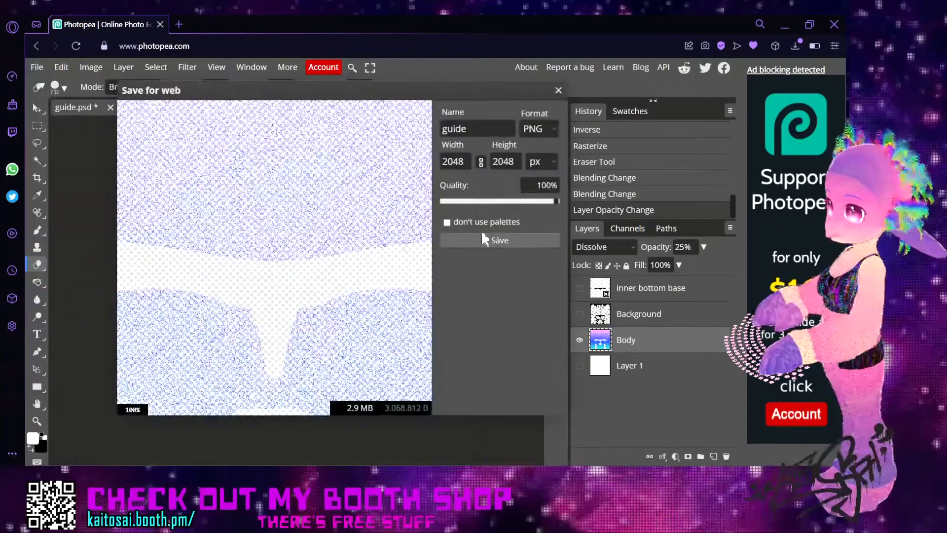
click(476, 129)
text(25)
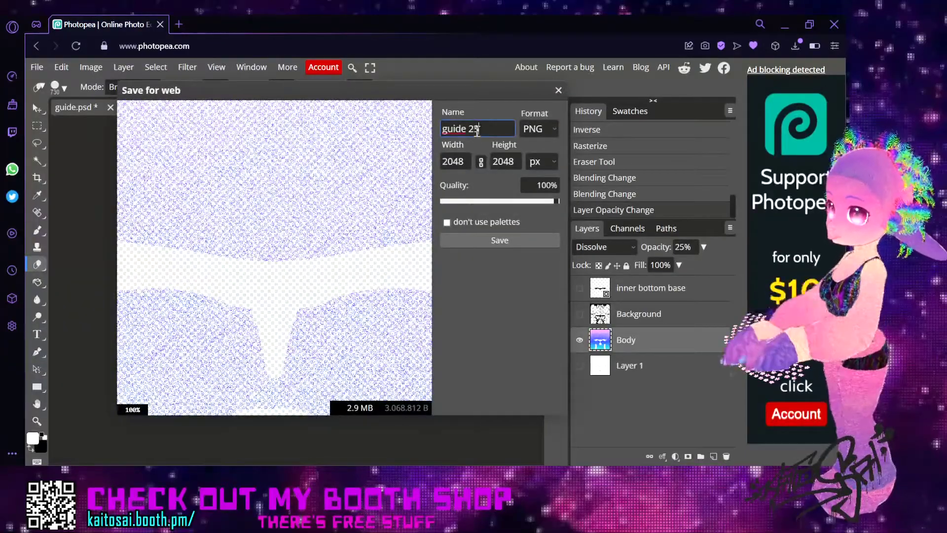
text(%)
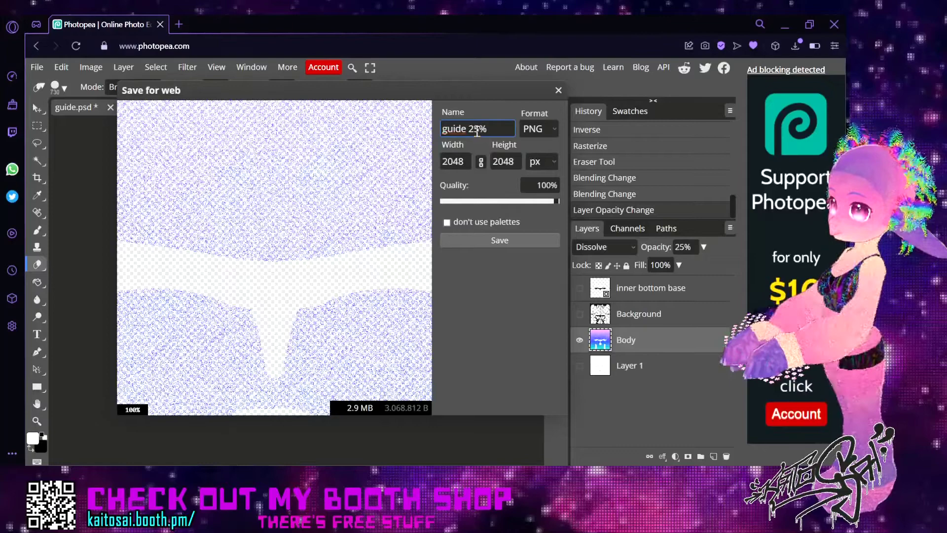
click(528, 239)
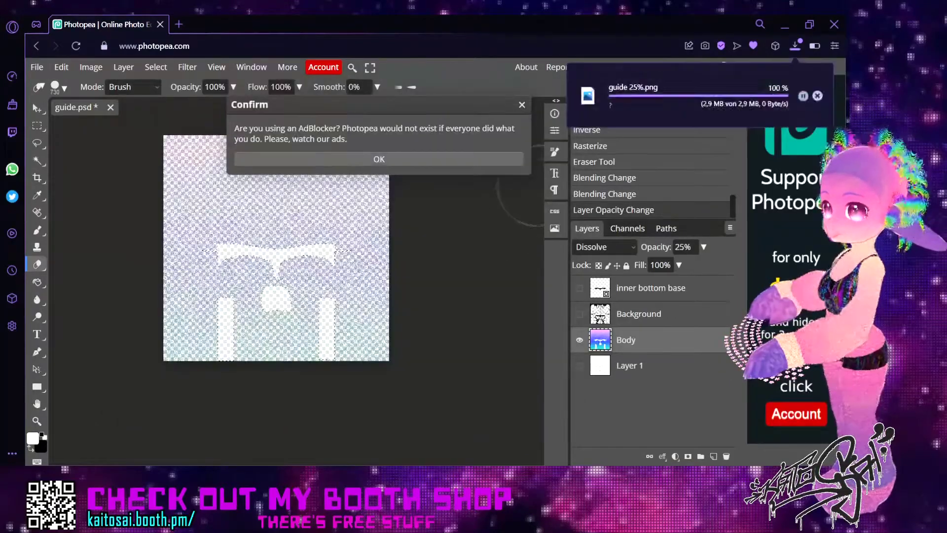
Set the Body layer's opacity to 10%, export the texture as a PNG named "guide 10%" and dismiss the ad blocker notice
double_click(684, 246)
text(10)
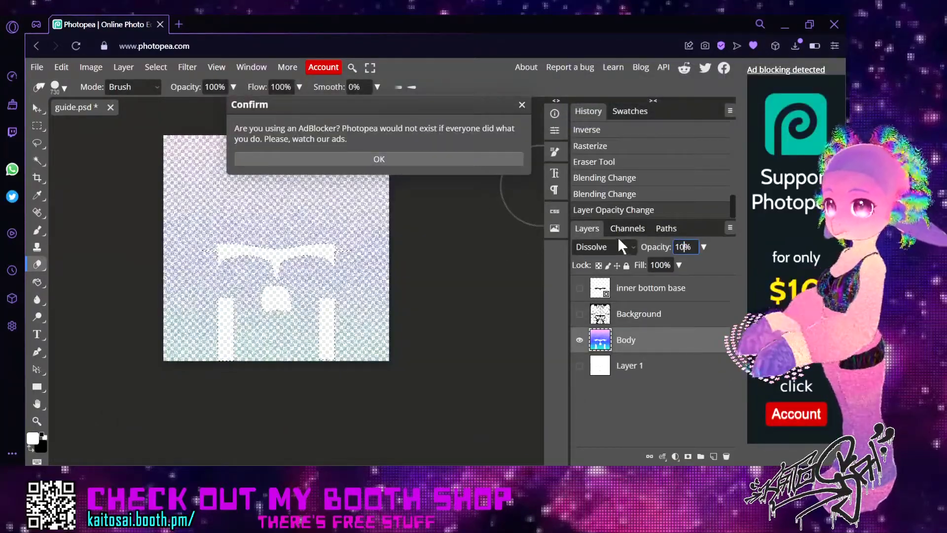
key(Return)
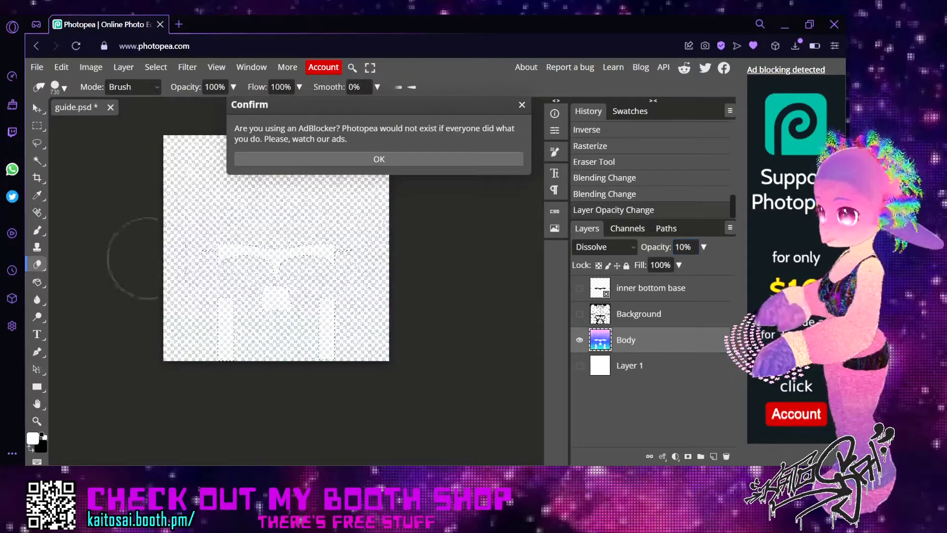
click(37, 67)
mouse_move(127, 243)
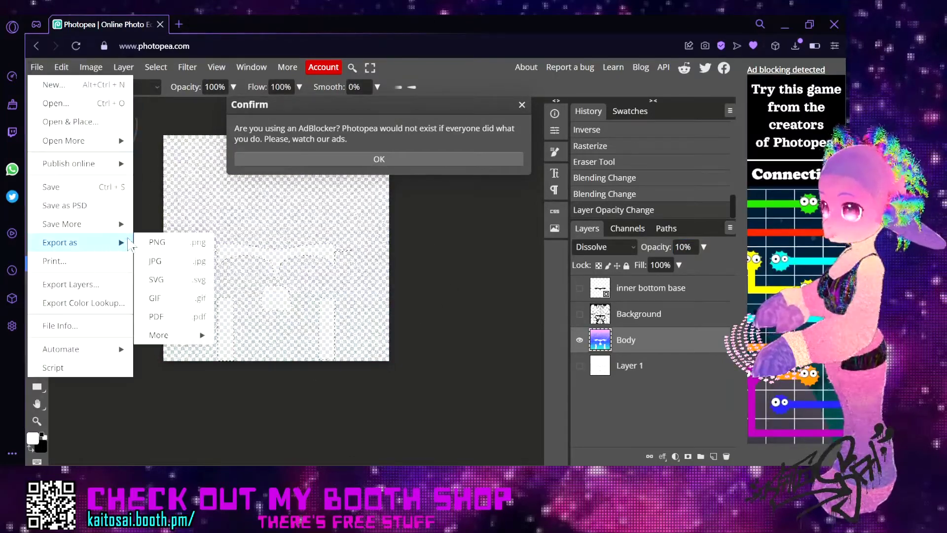
click(157, 242)
click(476, 130)
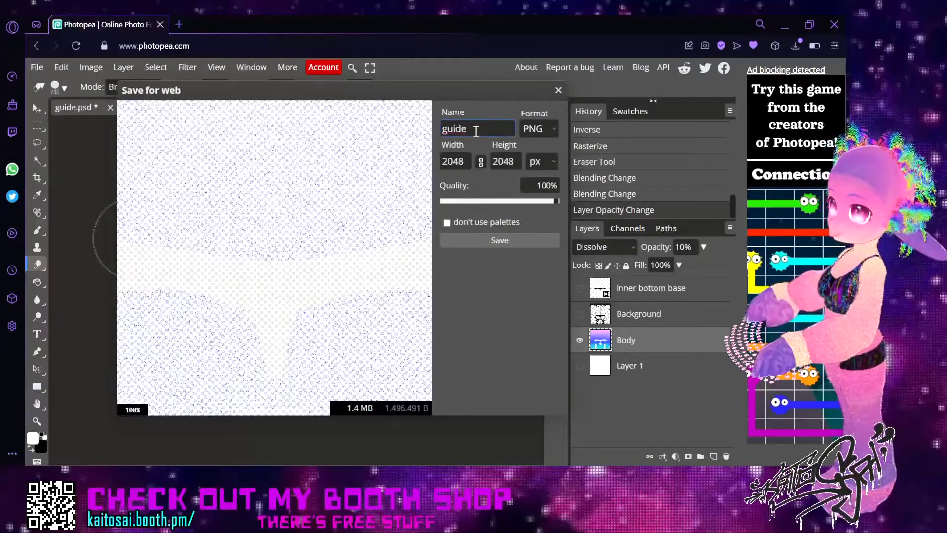
text(10%)
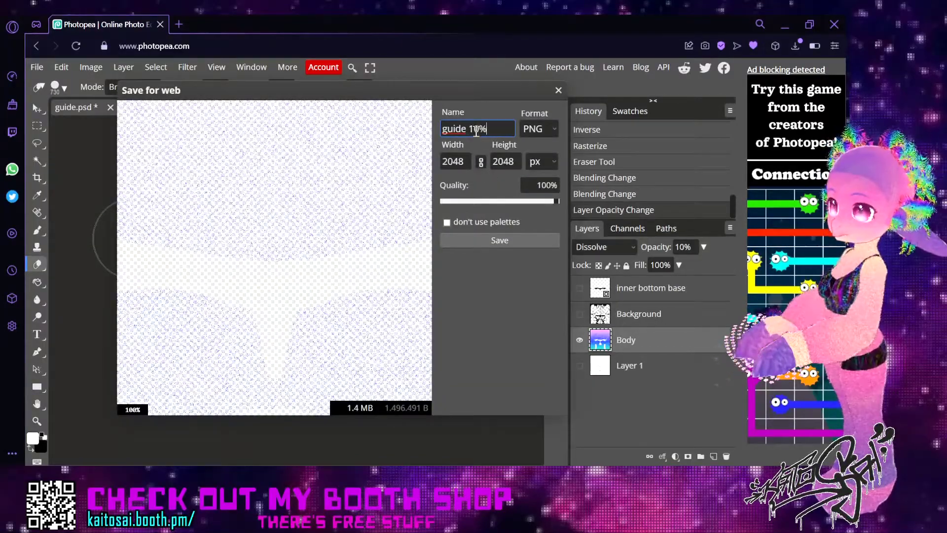
click(516, 240)
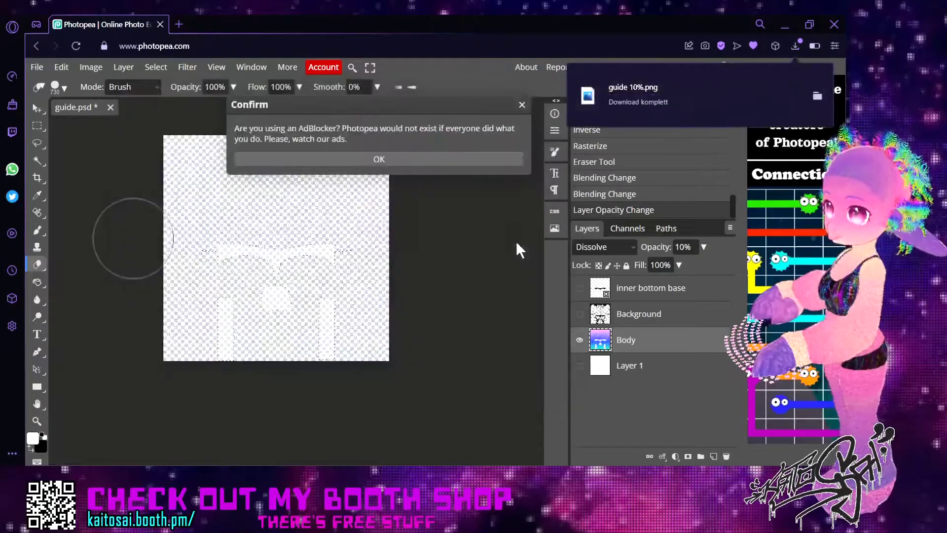
click(422, 156)
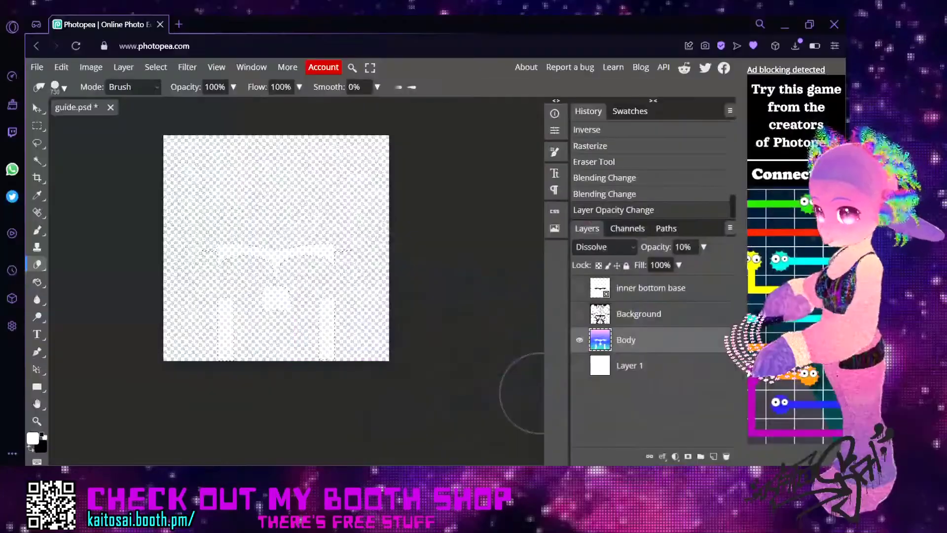
Switch to VRoid Studio, apply the pink-to-purple custom Inner Top beside the white one and save it as a new item
key(alt+Tab)
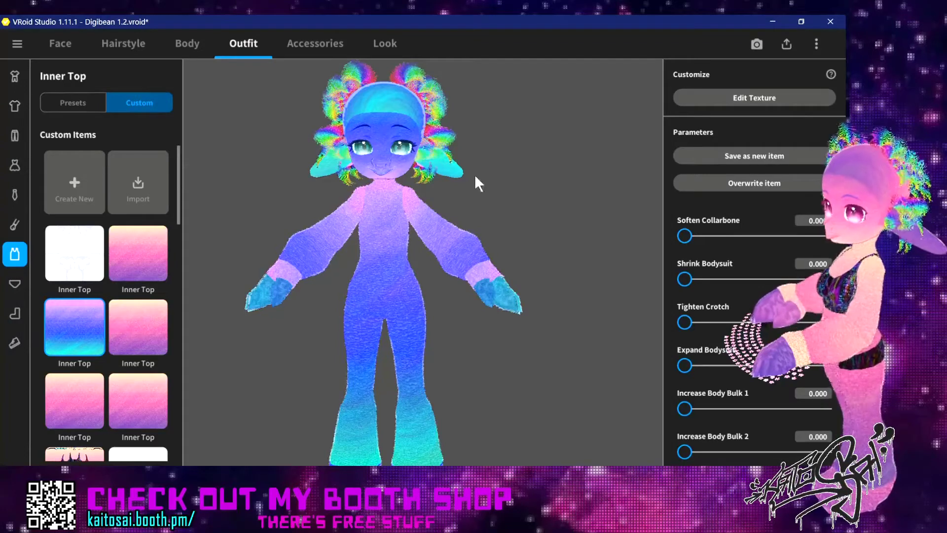
click(136, 246)
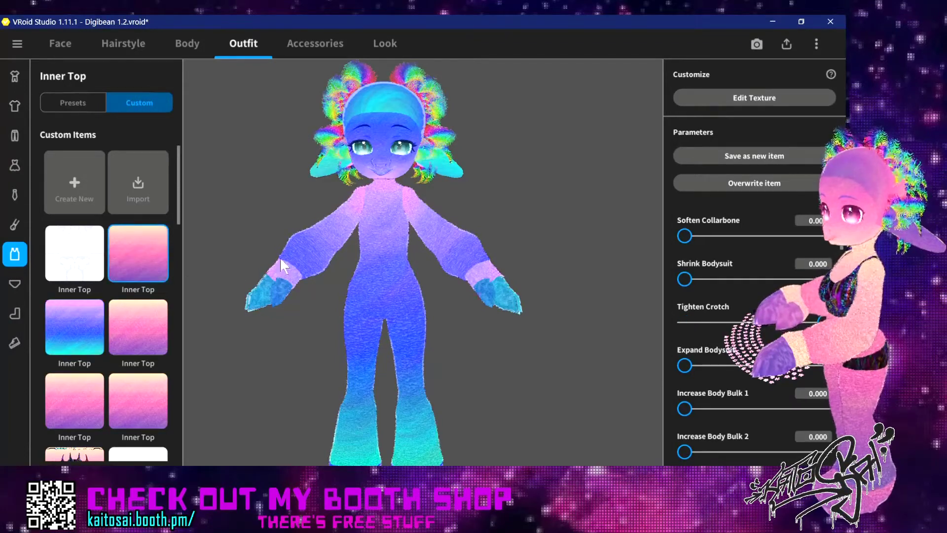
click(712, 151)
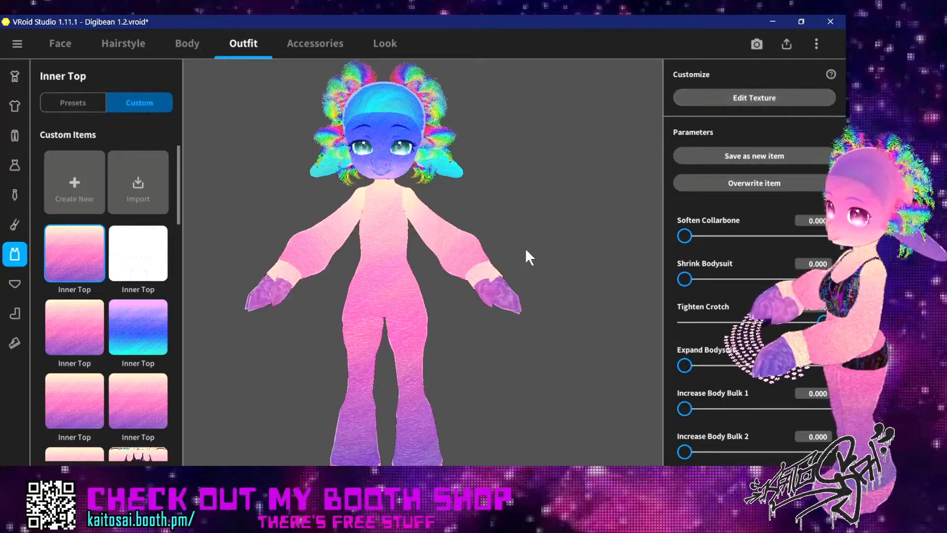
Open the new Inner Top's texture for editing and enlarge the 3D preview area
scroll(454, 309, up, 4)
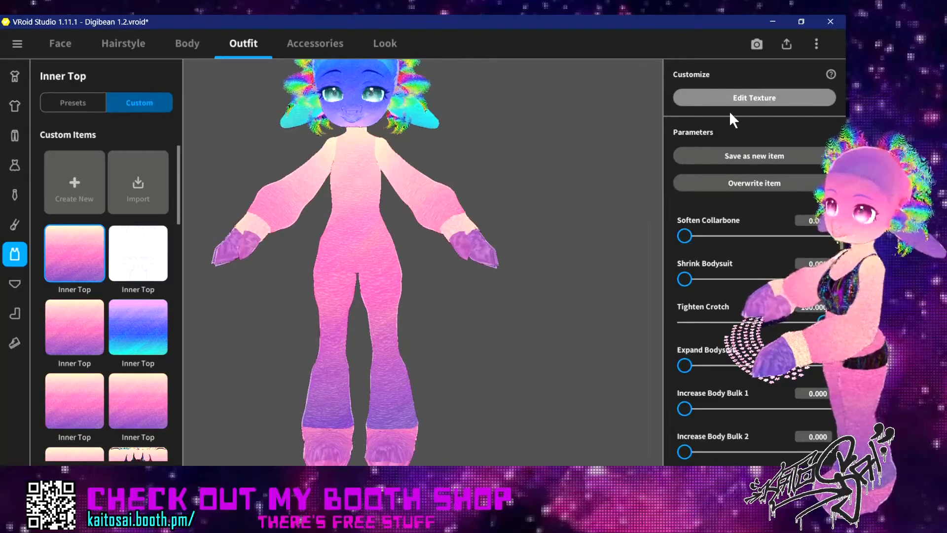
click(740, 99)
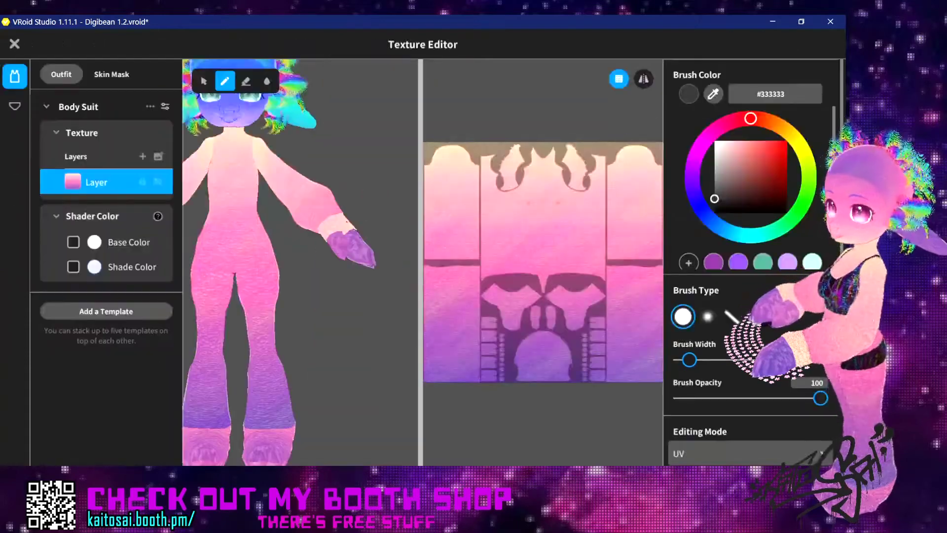
drag(418, 206, 514, 203)
scroll(420, 145, up, 1)
middle_drag(419, 146, 434, 160)
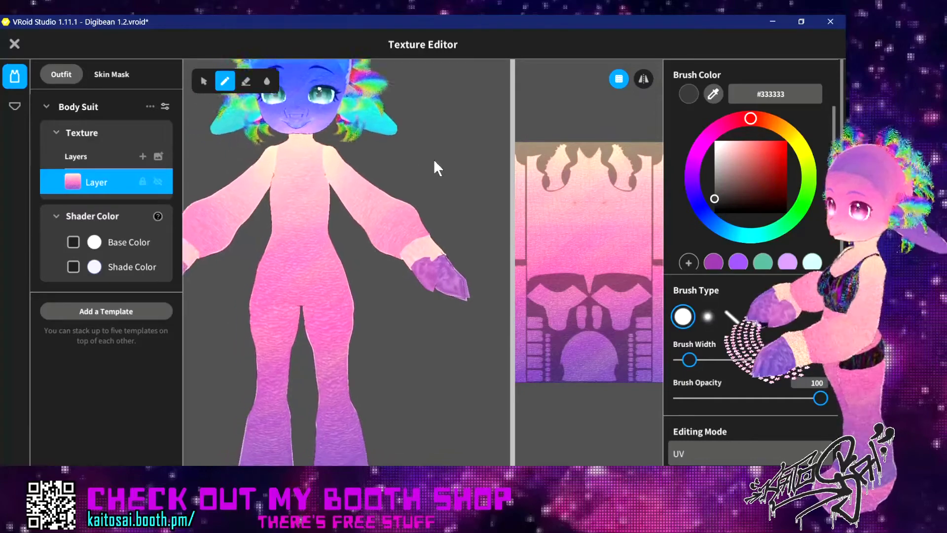
Import Body.png from the DigiBean model's aqua-blue-lavender folder onto the Body Suit's texture layer
right_click(103, 175)
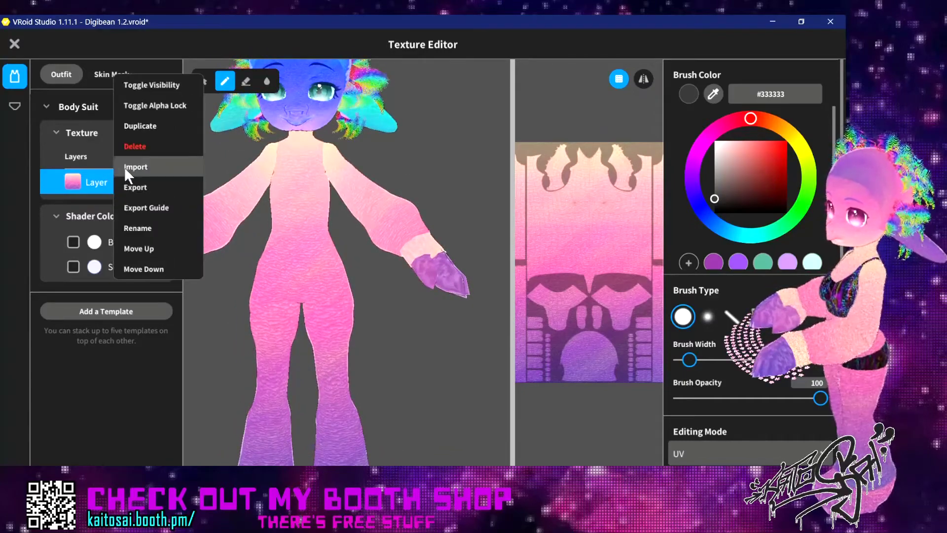
click(124, 167)
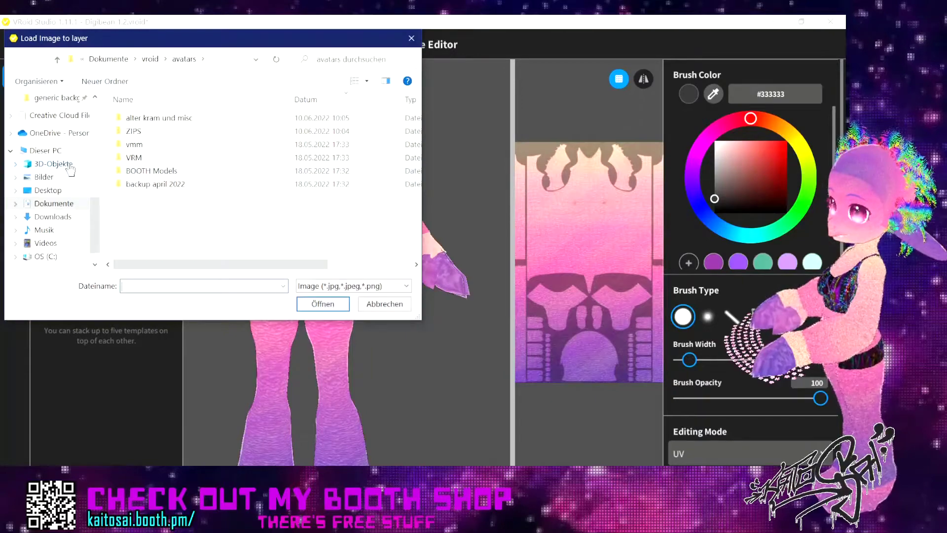
scroll(71, 170, up, 3)
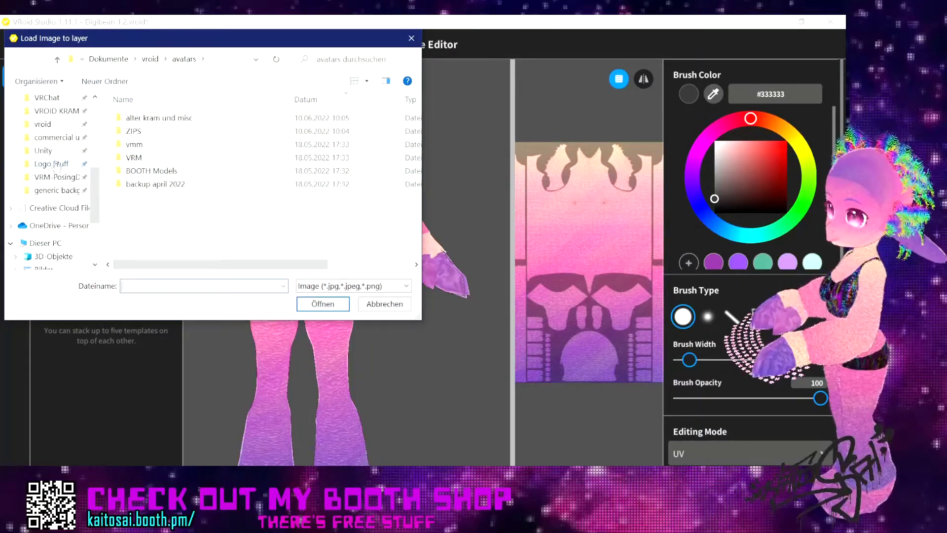
click(62, 111)
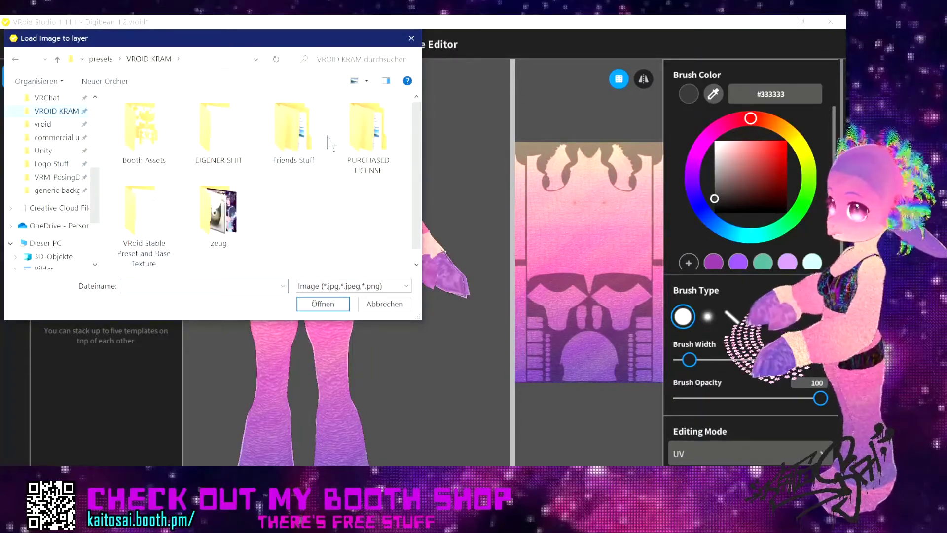
double_click(219, 148)
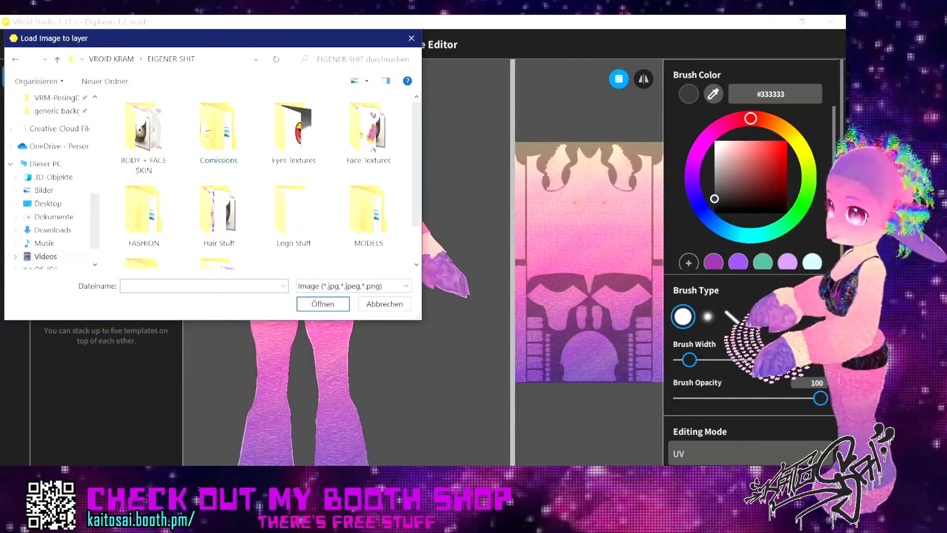
double_click(379, 230)
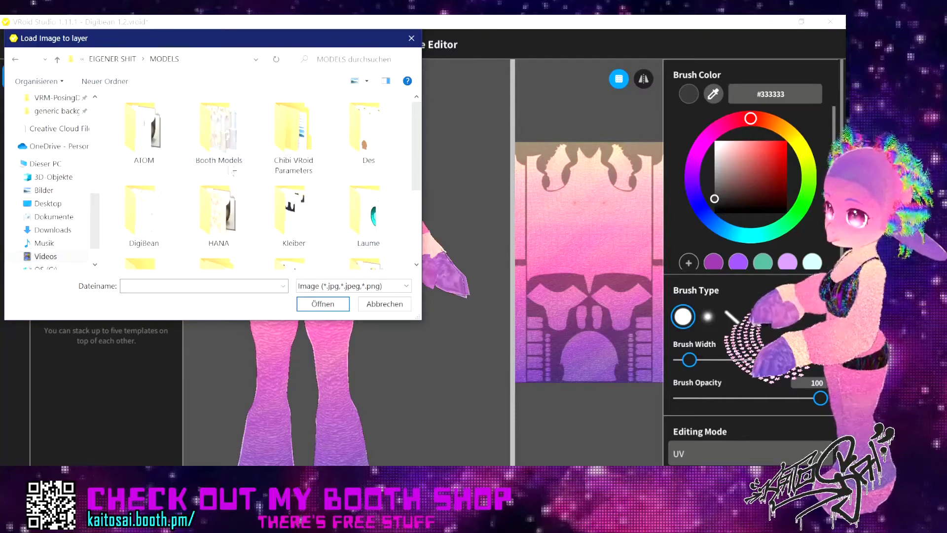
double_click(142, 217)
double_click(210, 134)
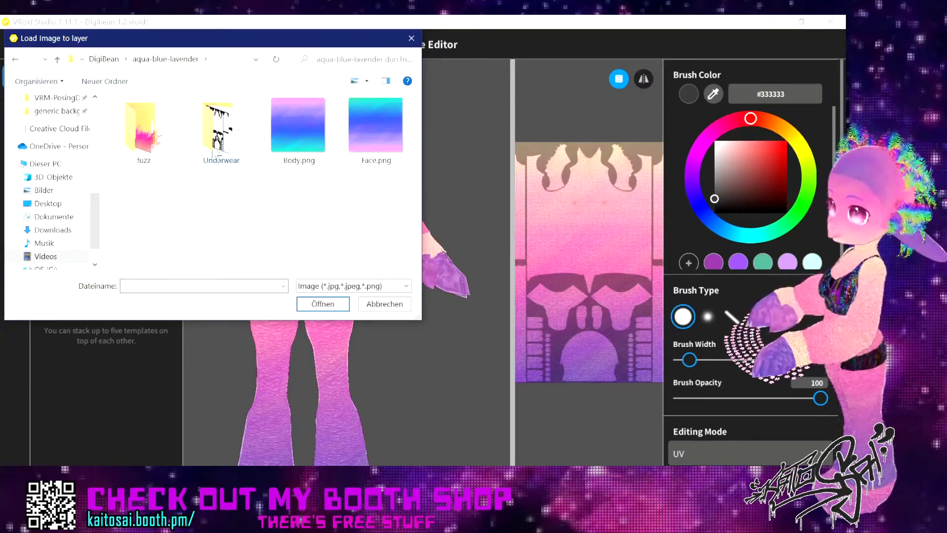
click(291, 133)
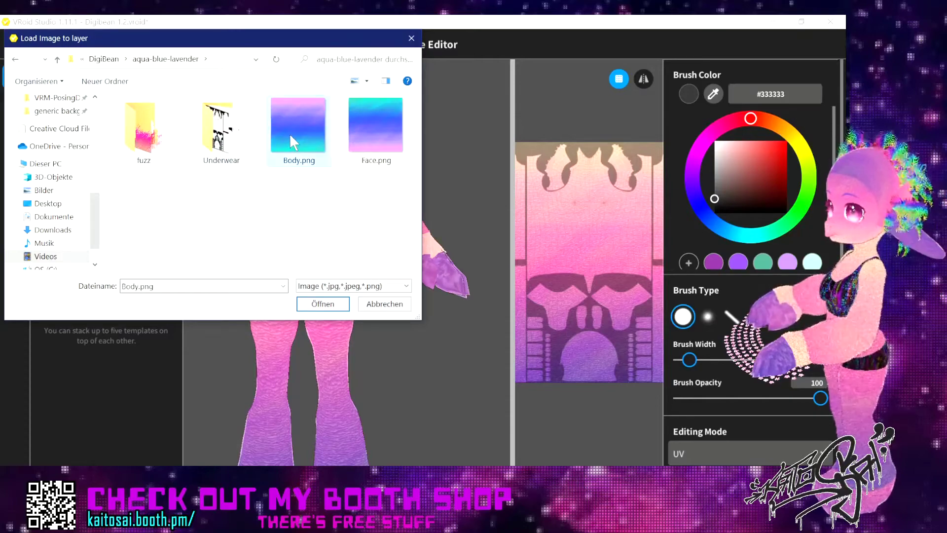
click(317, 302)
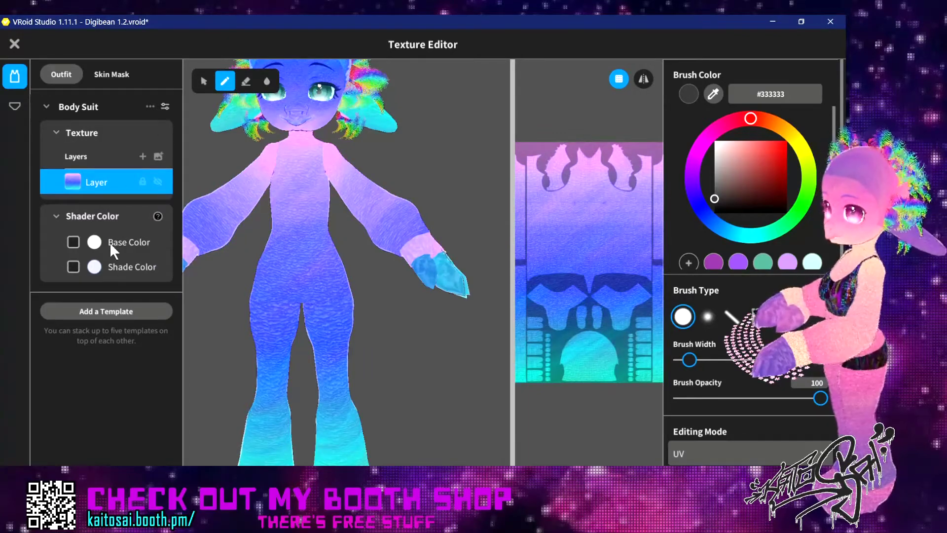
Duplicate the Body Suit template and enable Base Color and Shade Color in the first one's shader settings
click(150, 106)
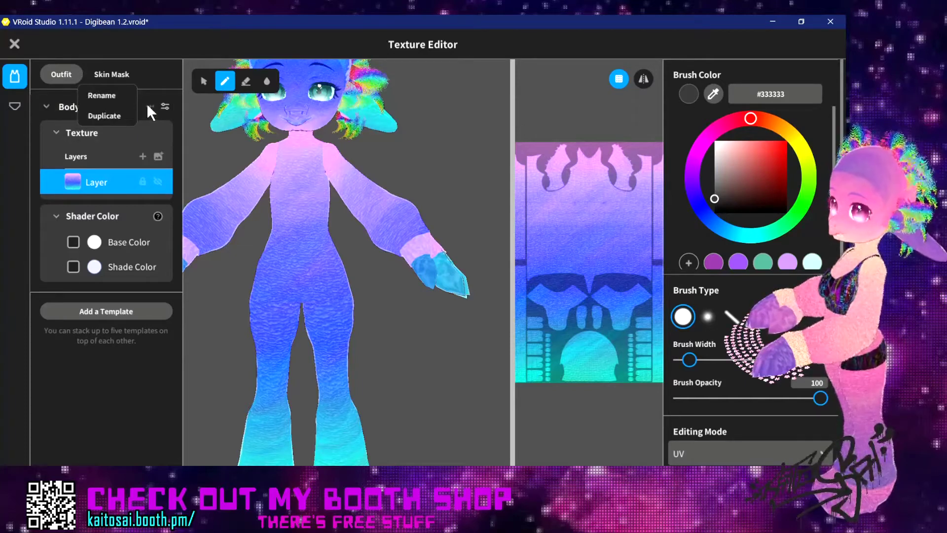
click(113, 117)
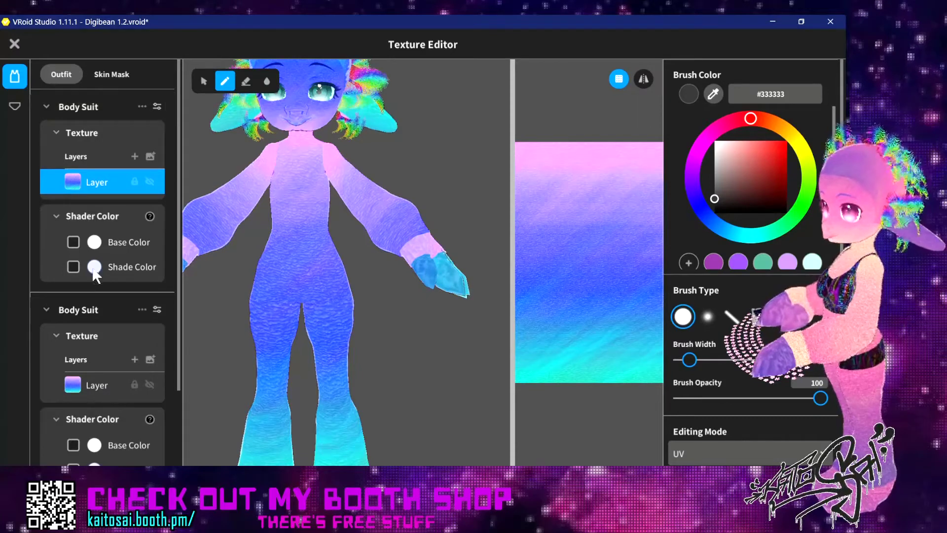
click(73, 267)
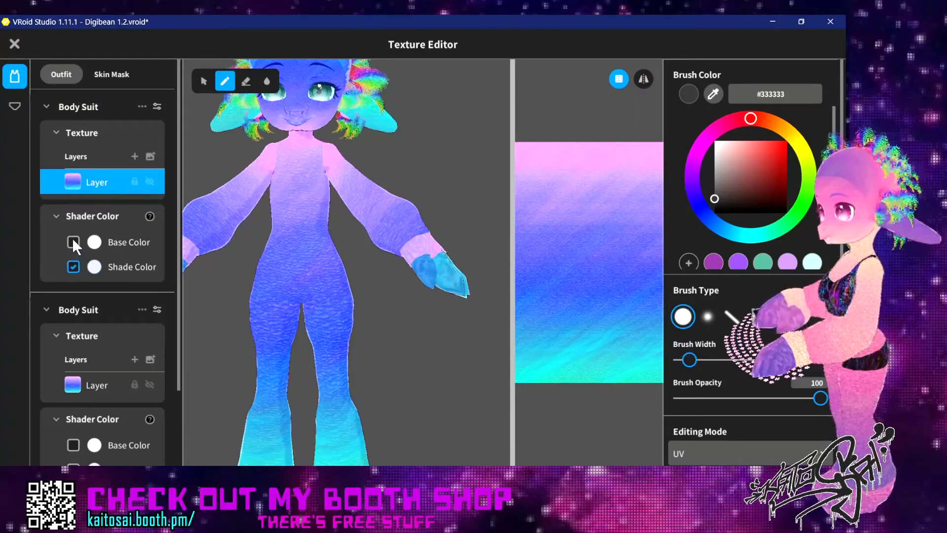
Open the second Body Suit's parameters and set Expand Bodysuit to 10
scroll(125, 311, down, 3)
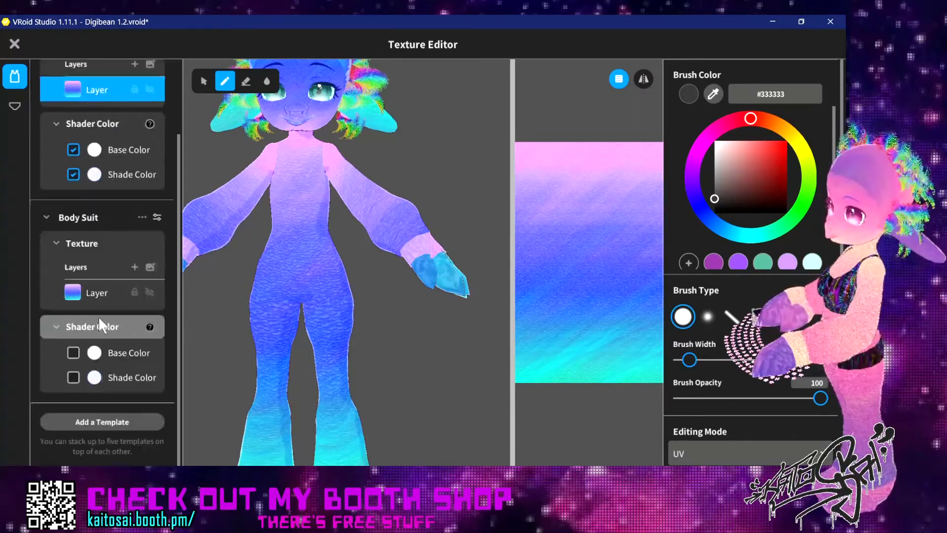
click(156, 218)
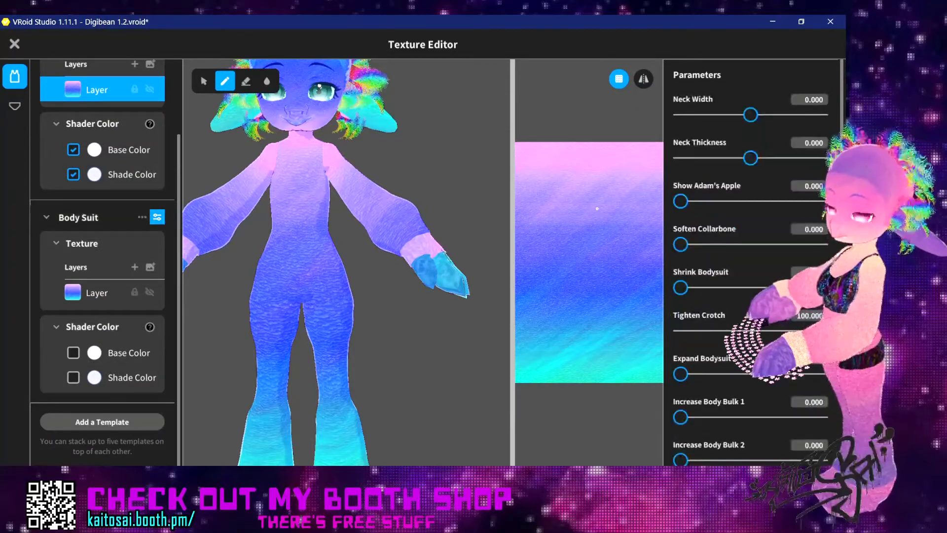
scroll(715, 157, down, 5)
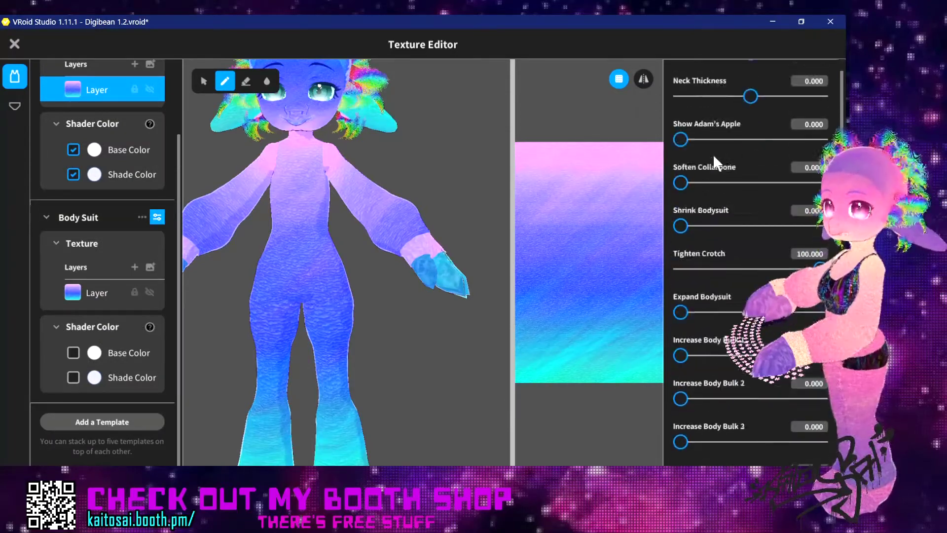
scroll(714, 163, down, 2)
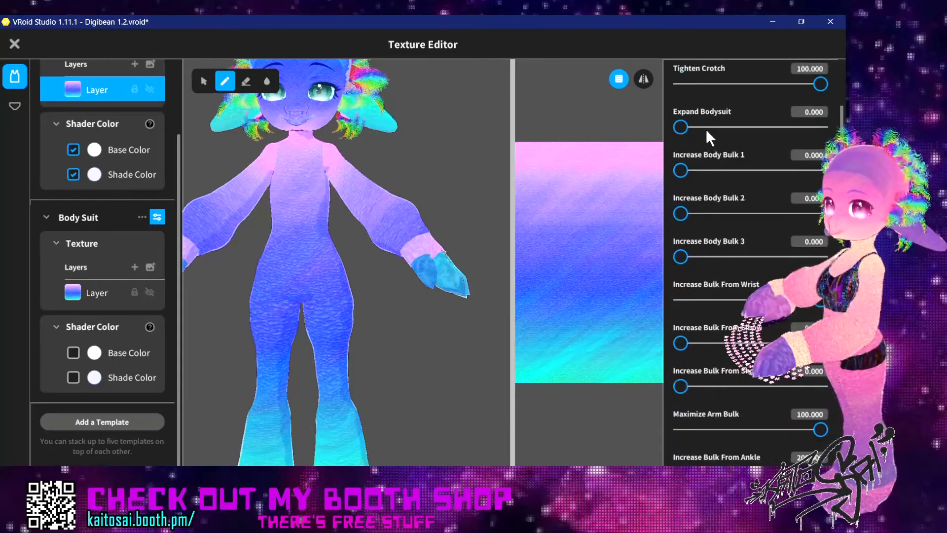
click(805, 115)
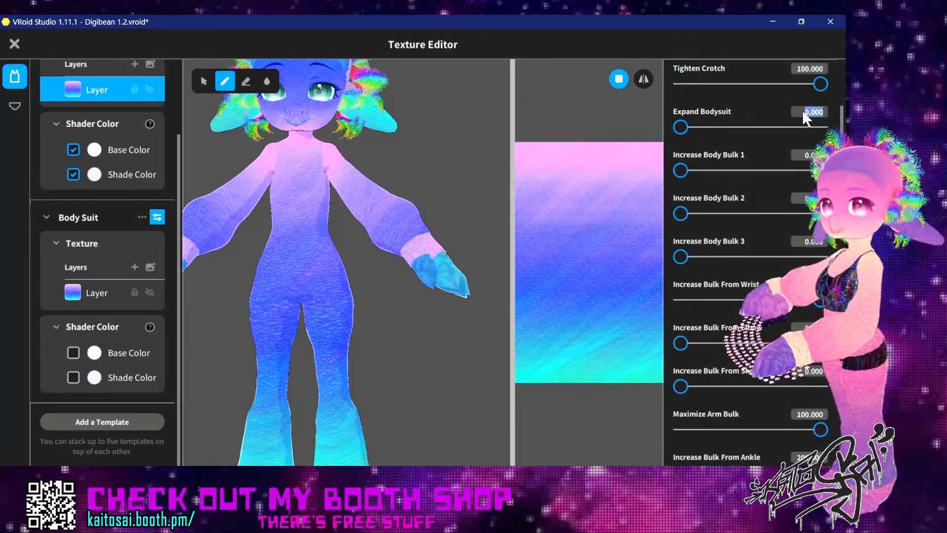
text(10)
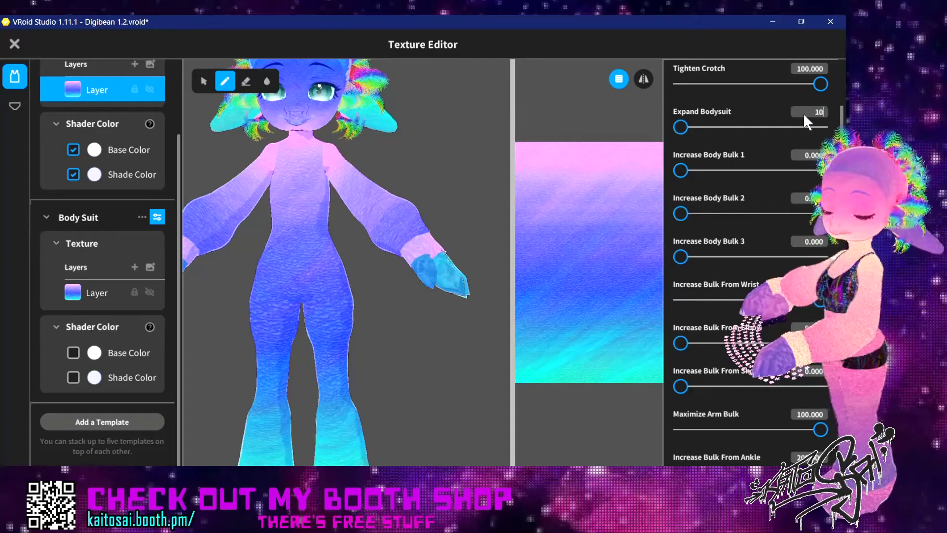
key(Return)
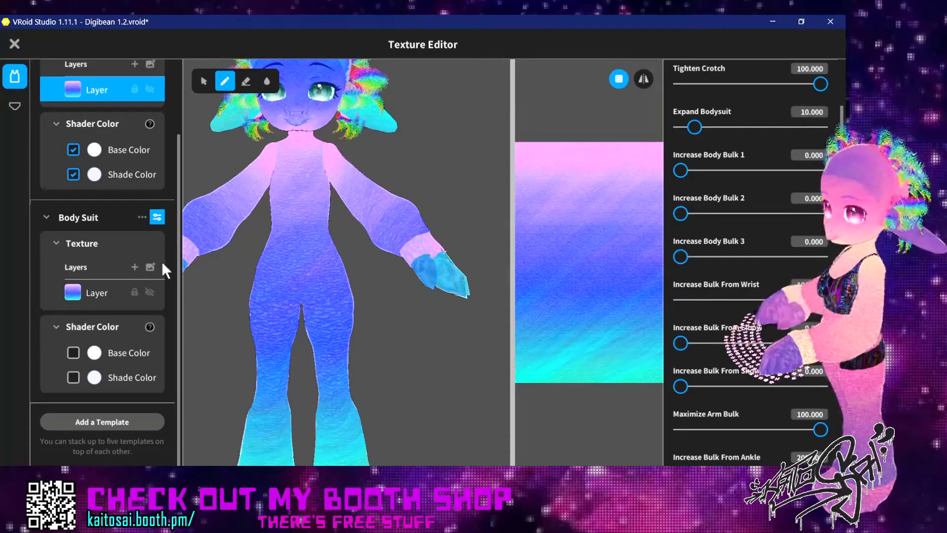
Open the image import for the second Body Suit's layer and, in File Explorer, move the four guide percentage PNGs from Downloads into the Underwear folder
right_click(97, 293)
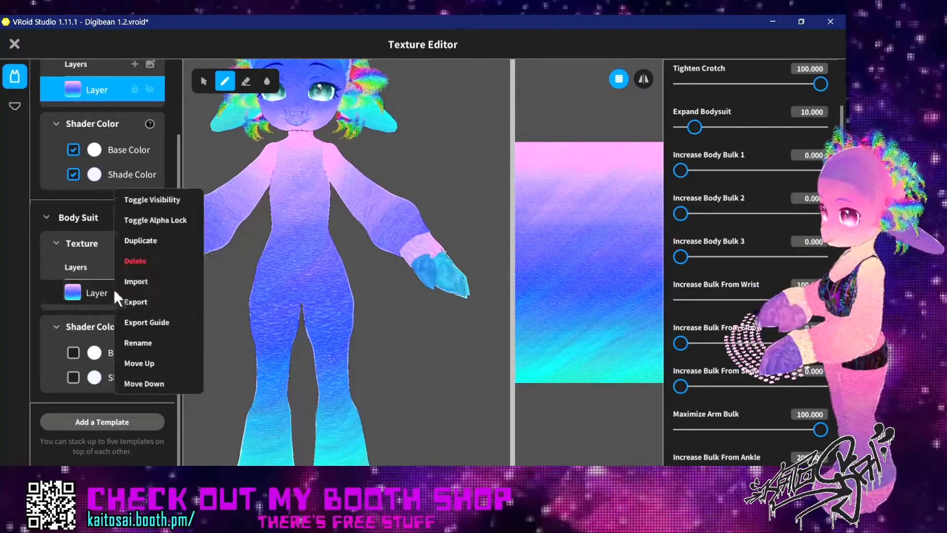
click(142, 281)
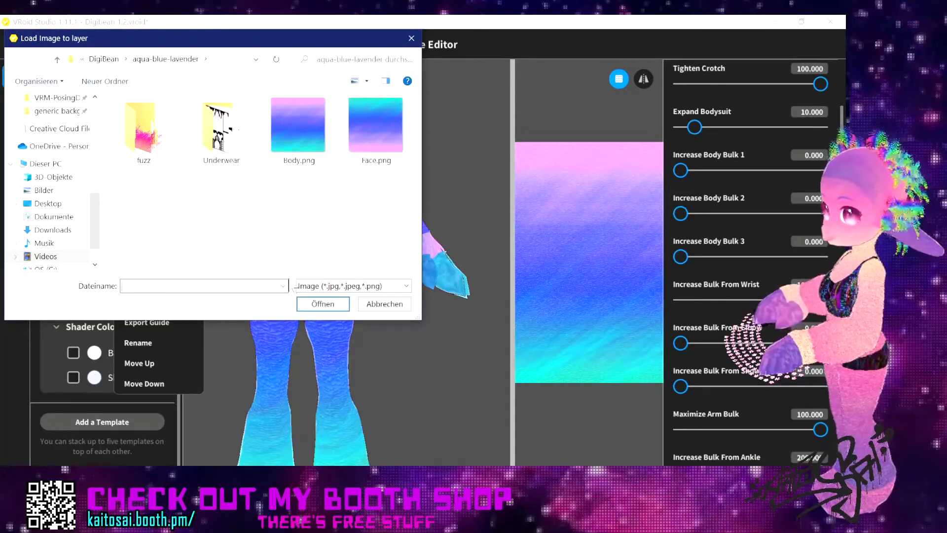
key(alt+Tab)
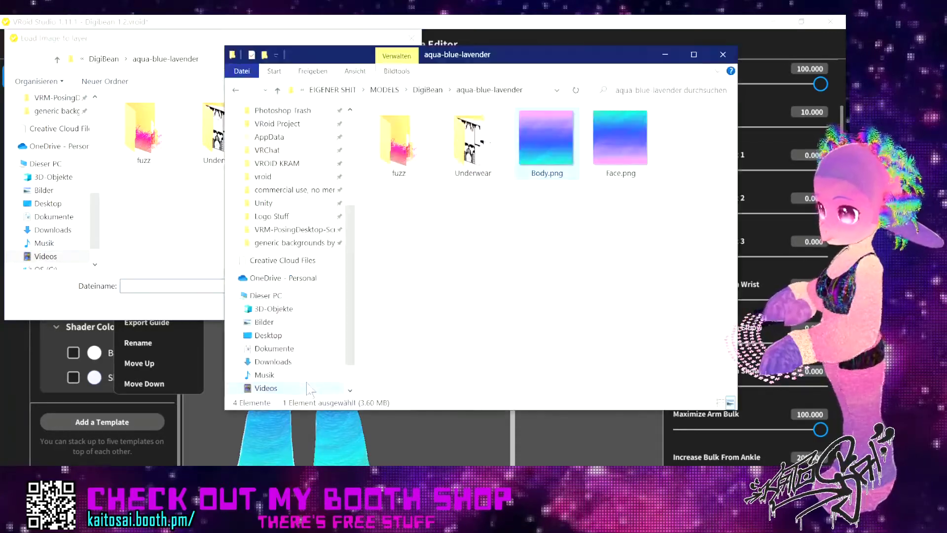
click(272, 362)
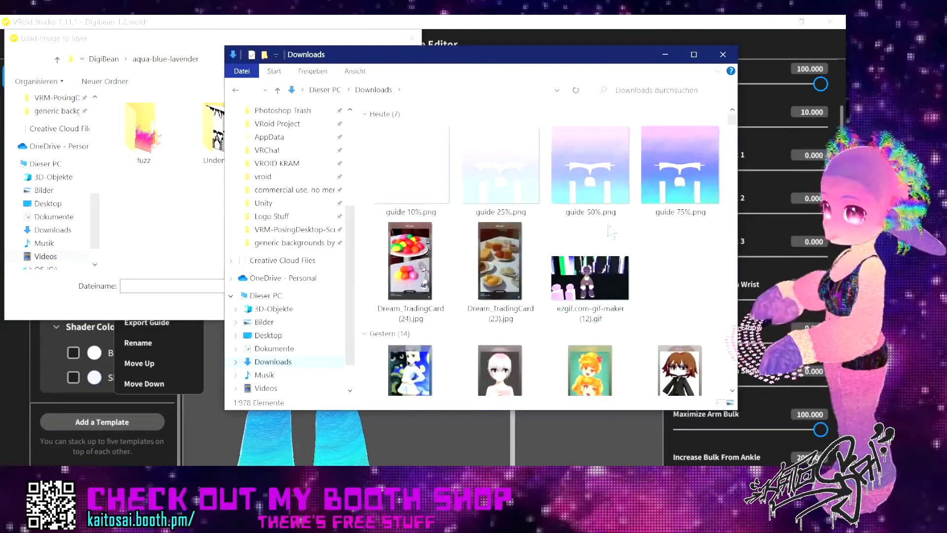
click(681, 168)
shift+click(434, 156)
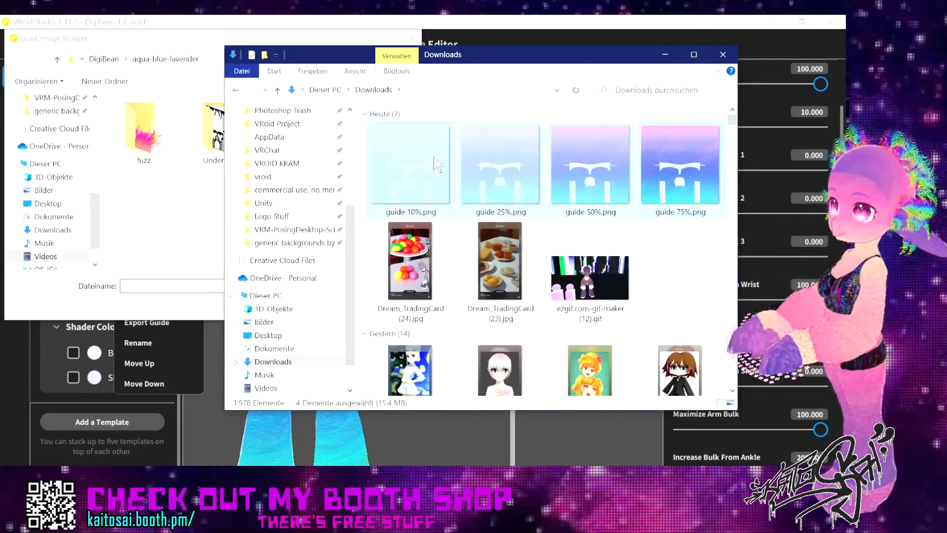
right_click(434, 156)
click(467, 389)
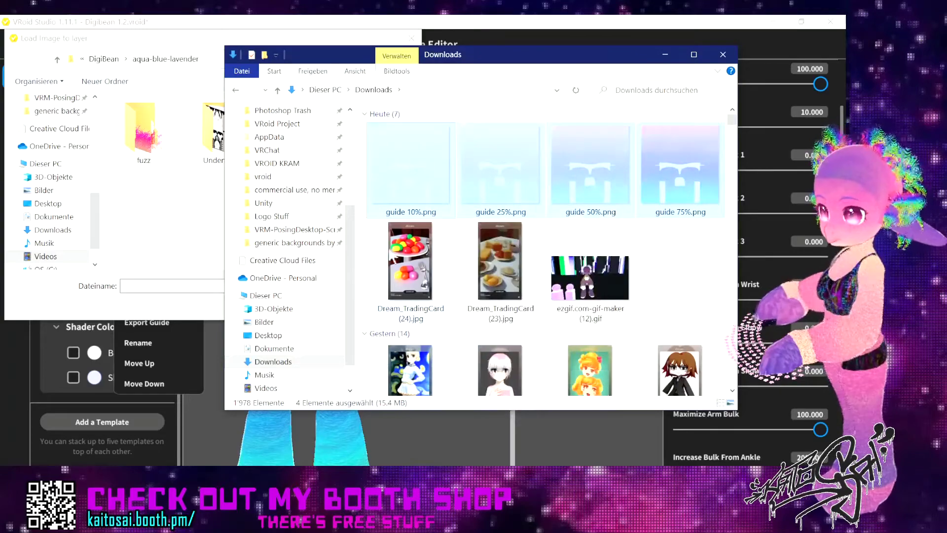
click(237, 90)
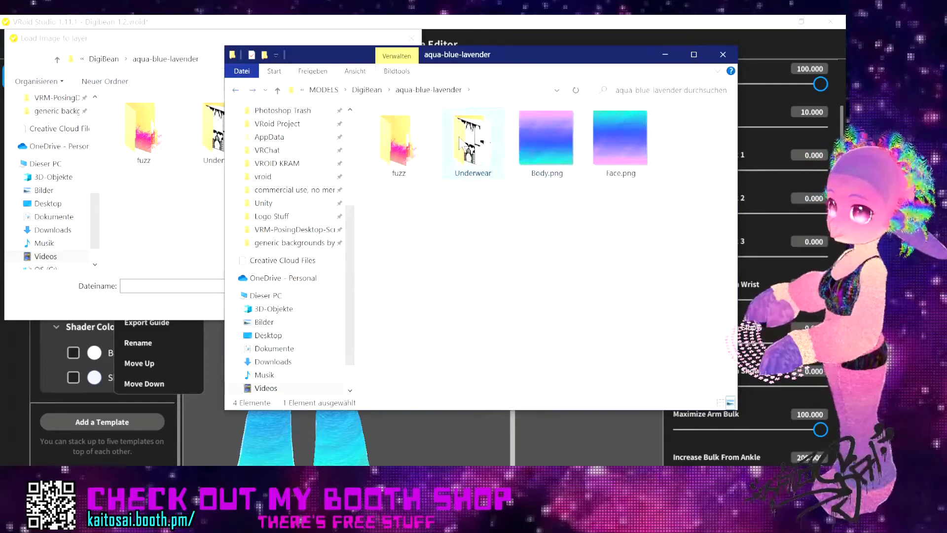
double_click(460, 144)
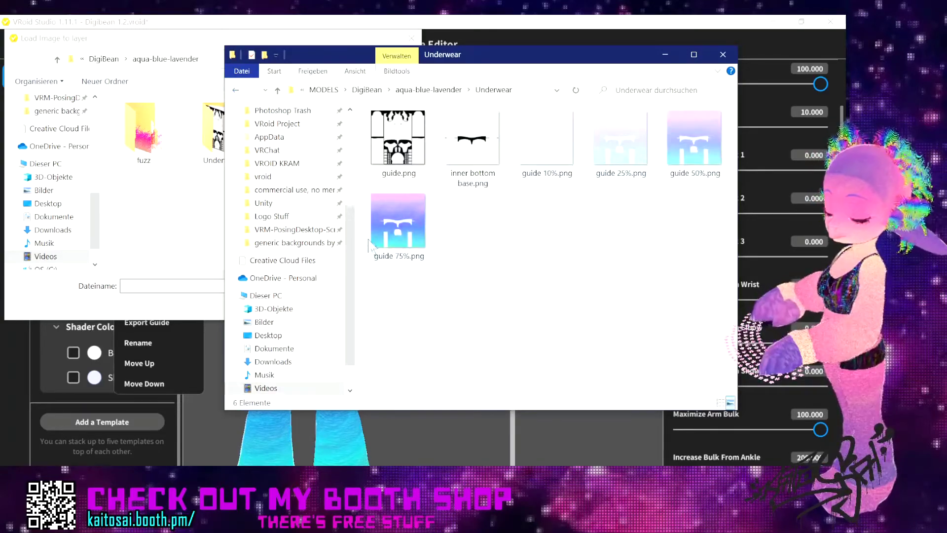
click(661, 57)
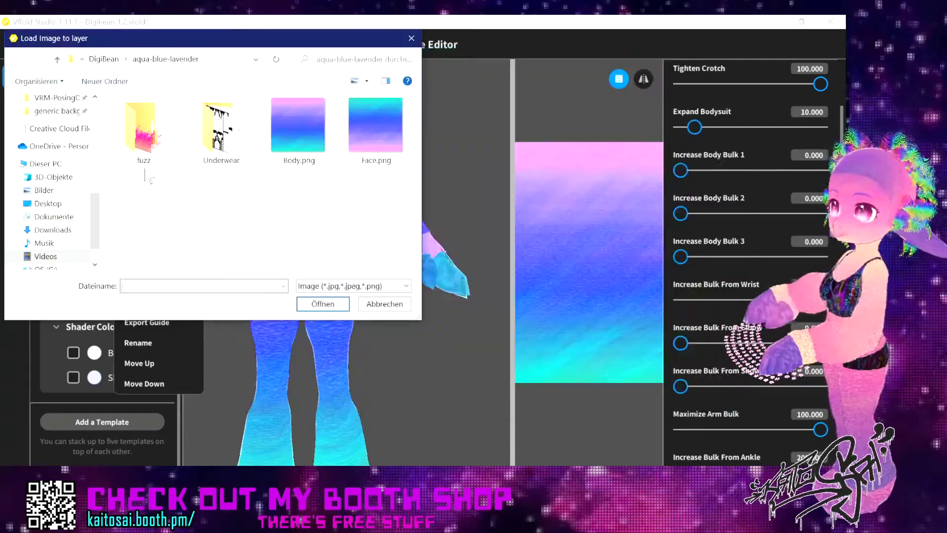
Load guide 75%.png from the Underwear folder onto the second Body Suit's layer
double_click(222, 139)
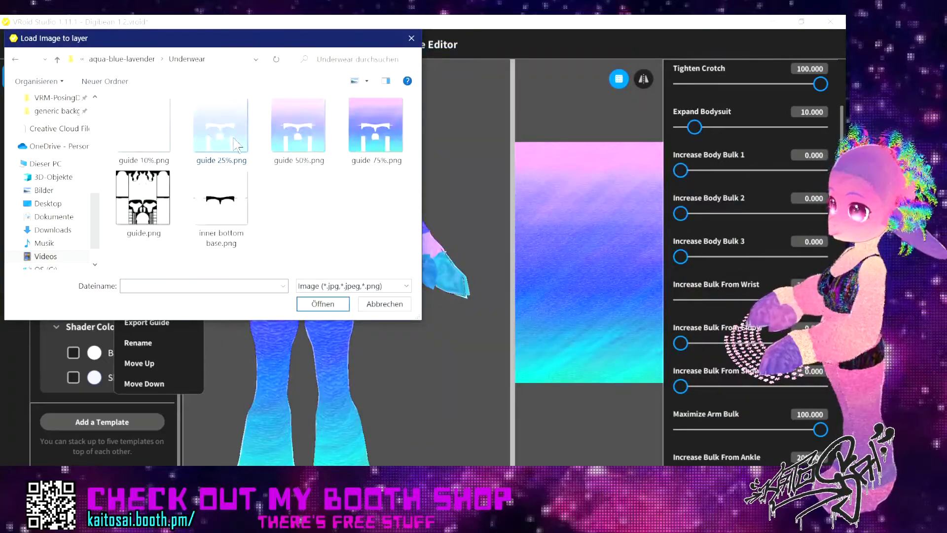
click(374, 139)
click(323, 304)
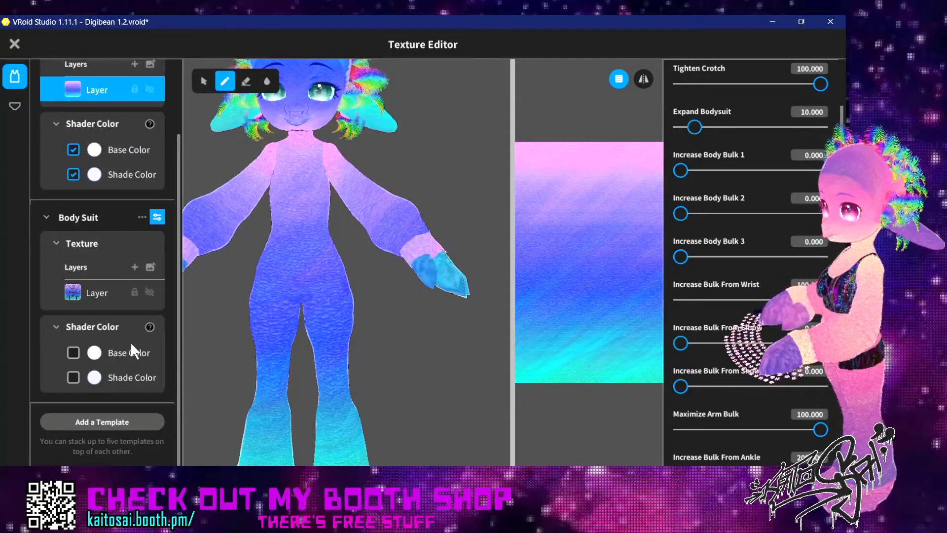
Duplicate the second Body Suit template and set the copy's Expand Bodysuit to 25
click(140, 217)
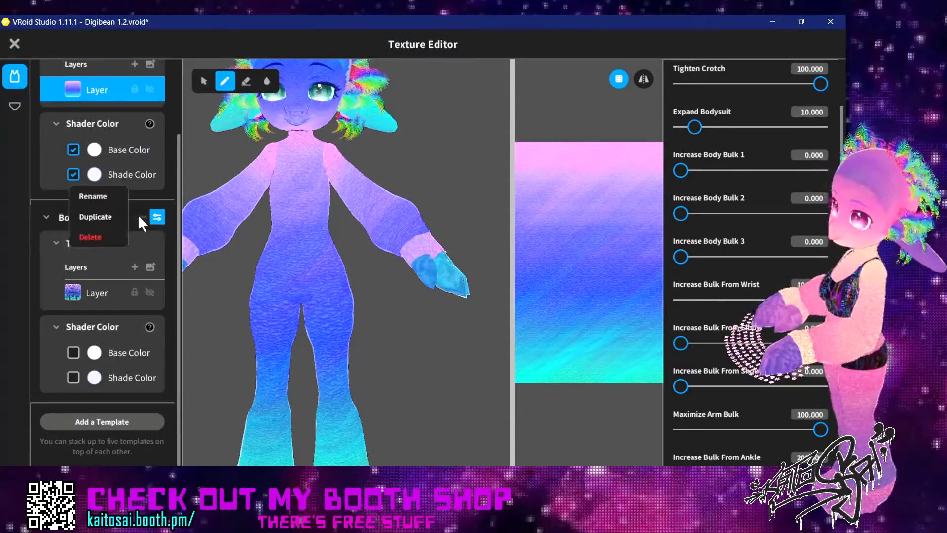
click(91, 220)
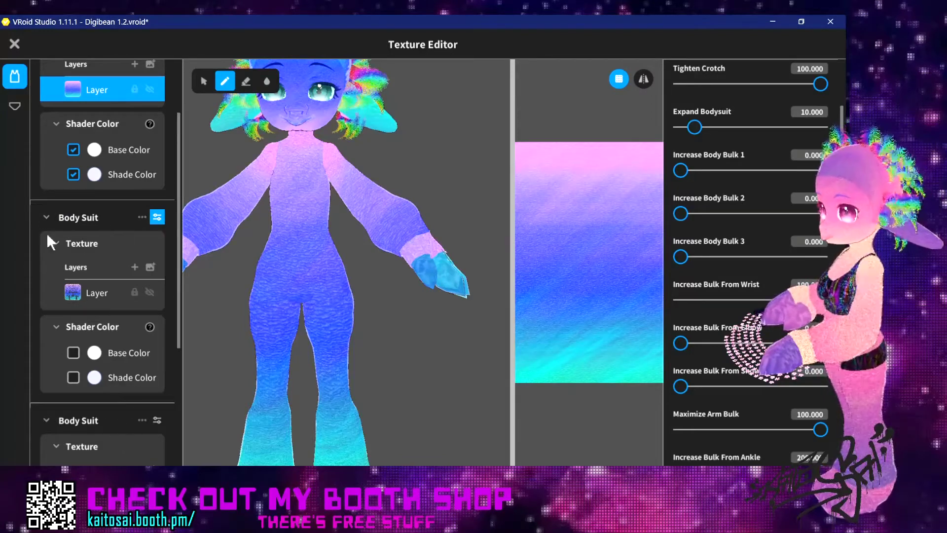
scroll(49, 205, down, 3)
scroll(109, 357, down, 2)
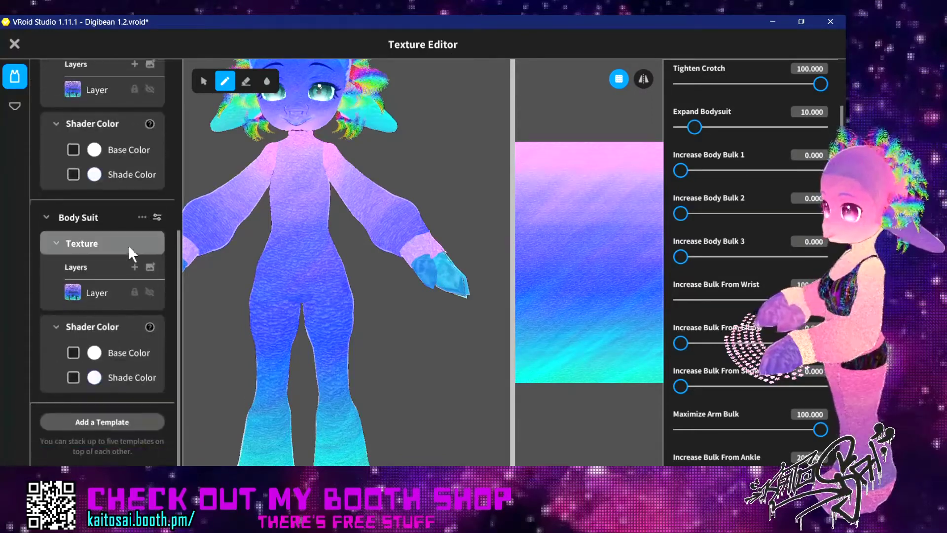
click(157, 217)
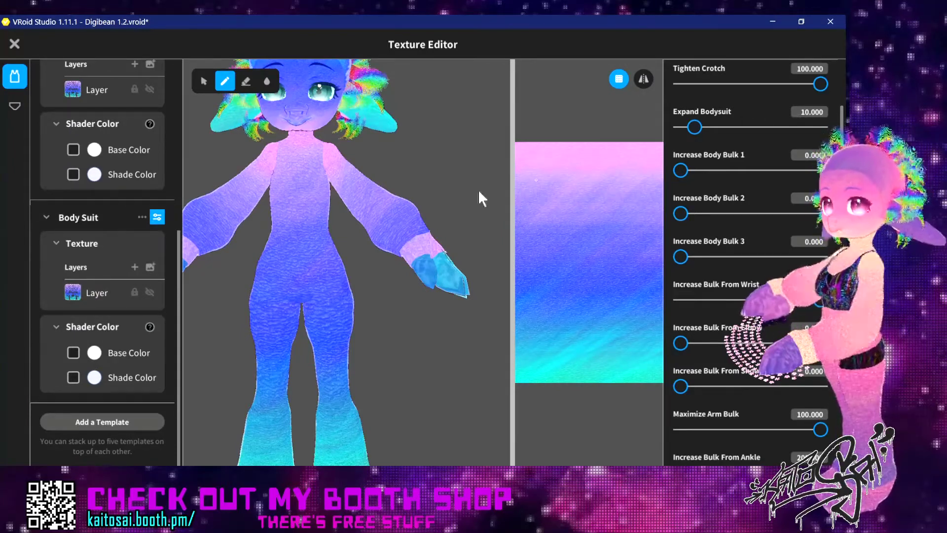
click(804, 112)
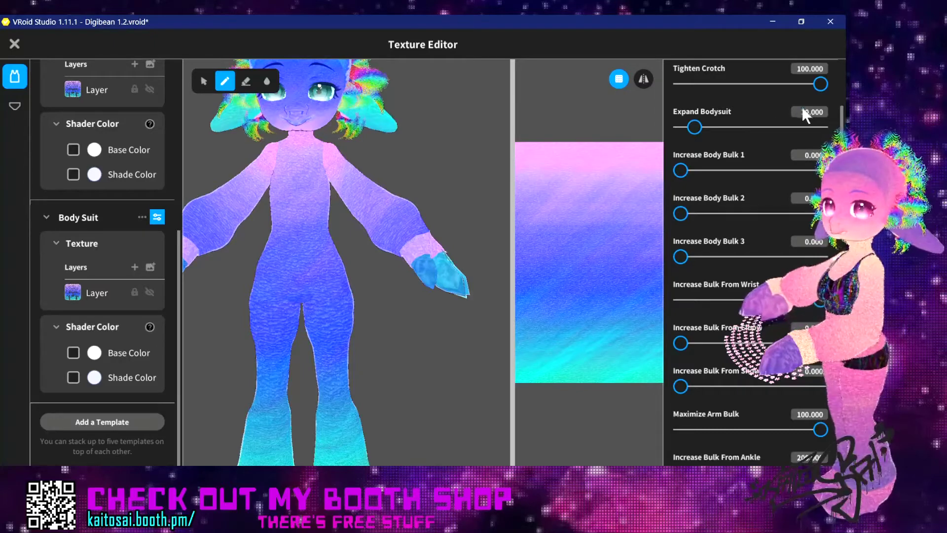
text(25)
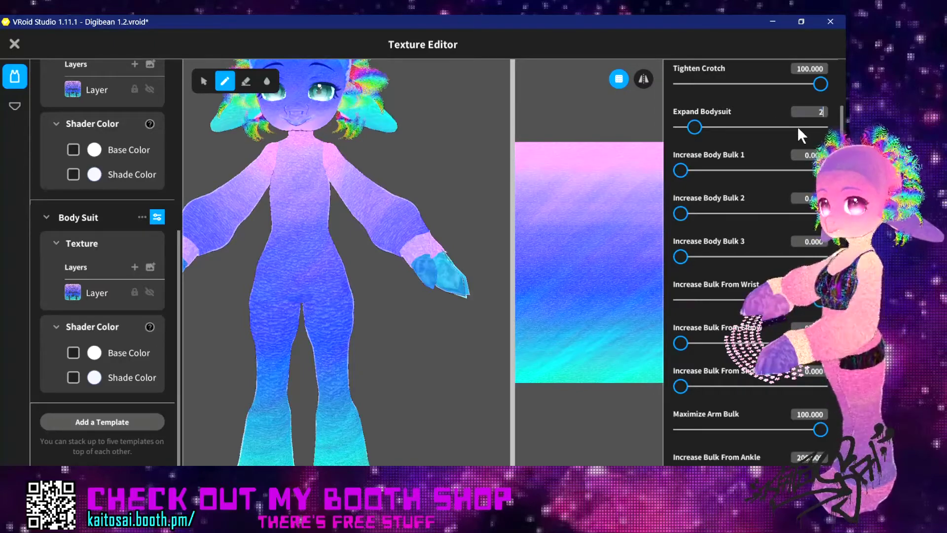
key(Return)
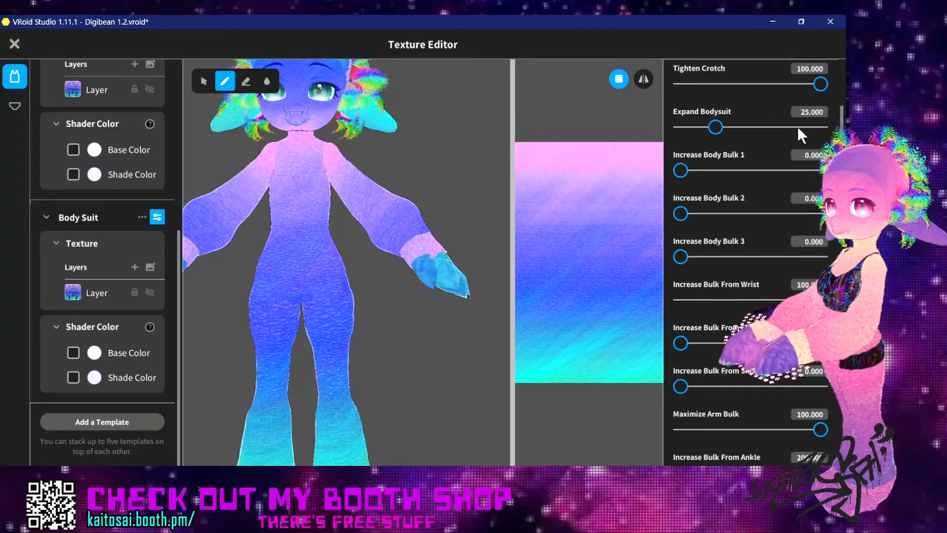
Load guide 50%.png from the Underwear folder onto the third Body Suit's layer and check the fuzz on the model
right_click(102, 283)
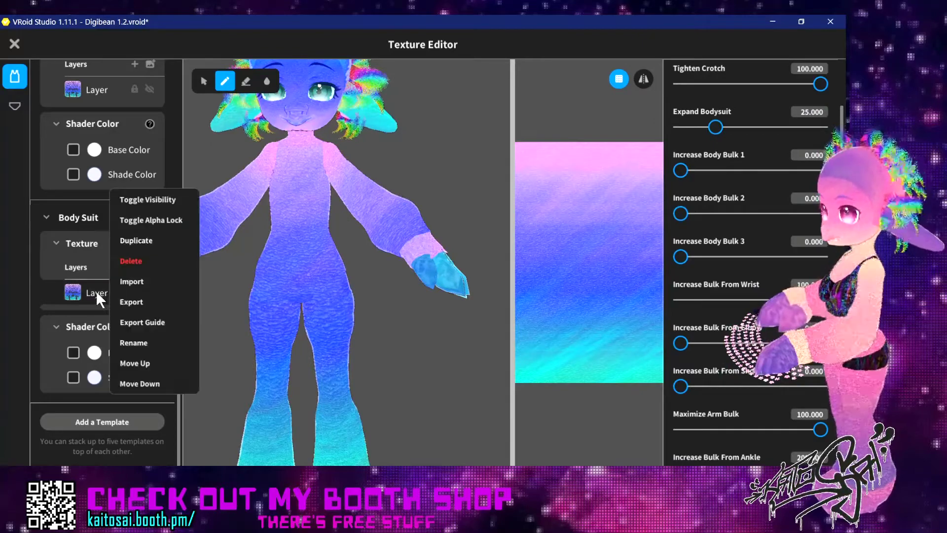
click(133, 282)
click(143, 128)
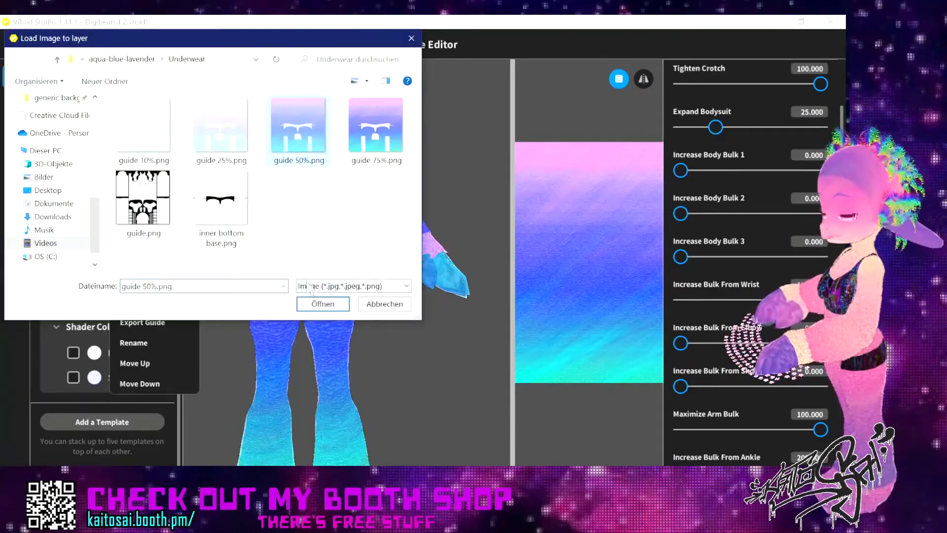
click(312, 300)
scroll(292, 289, up, 5)
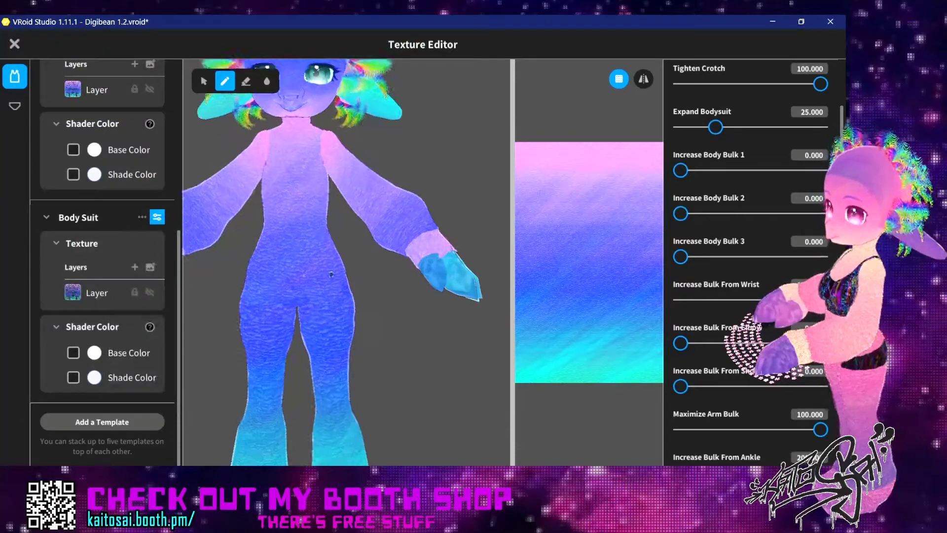
middle_drag(330, 134, 313, 225)
scroll(284, 192, down, 1)
middle_drag(303, 276, 323, 280)
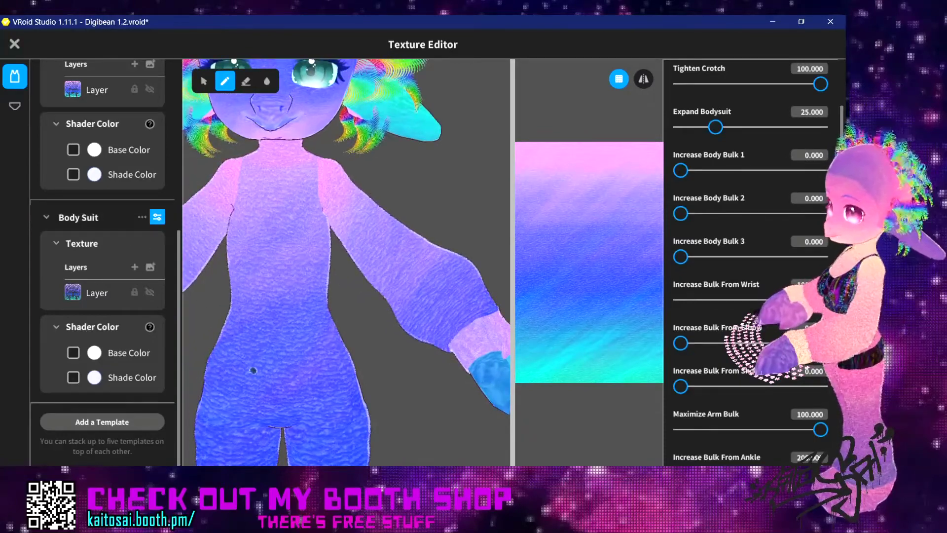
mouse_move(276, 323)
right_down()
mouse_move(291, 298)
mouse_move(250, 311)
mouse_move(264, 317)
right_up()
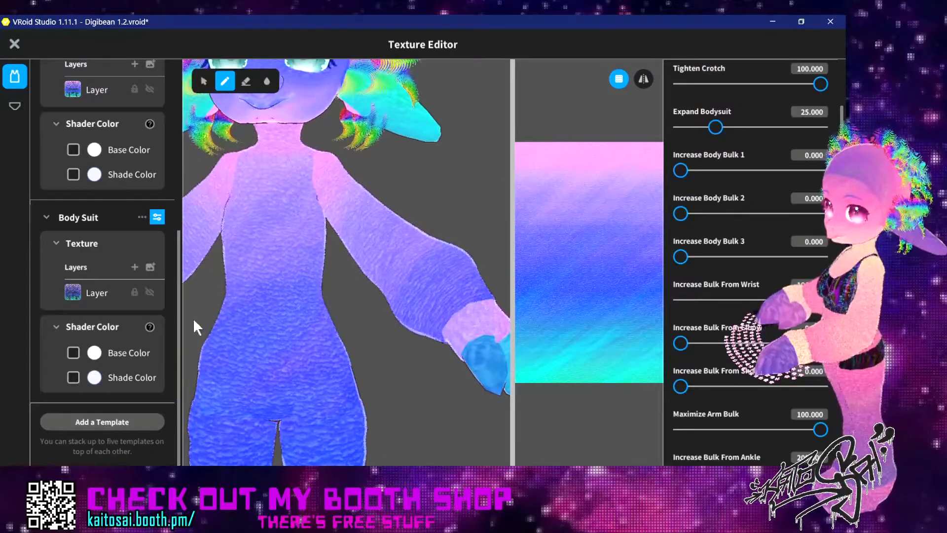
Import inner bottom base.png as a new layer on the first Body Suit's texture
scroll(117, 268, up, 6)
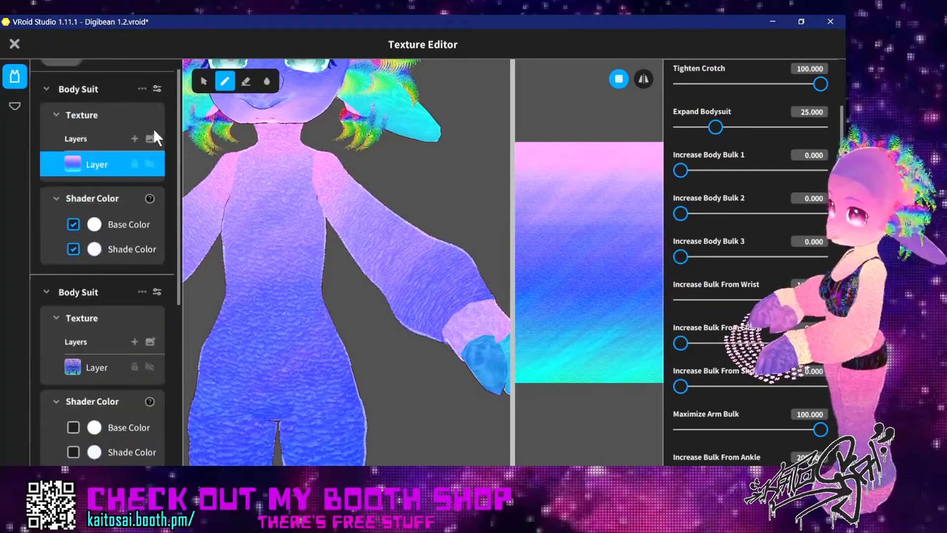
click(152, 136)
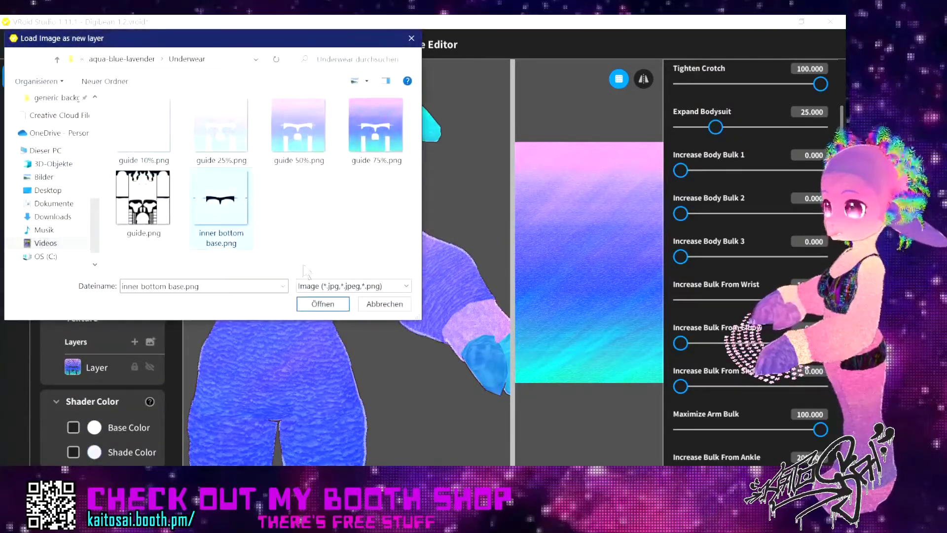
click(318, 302)
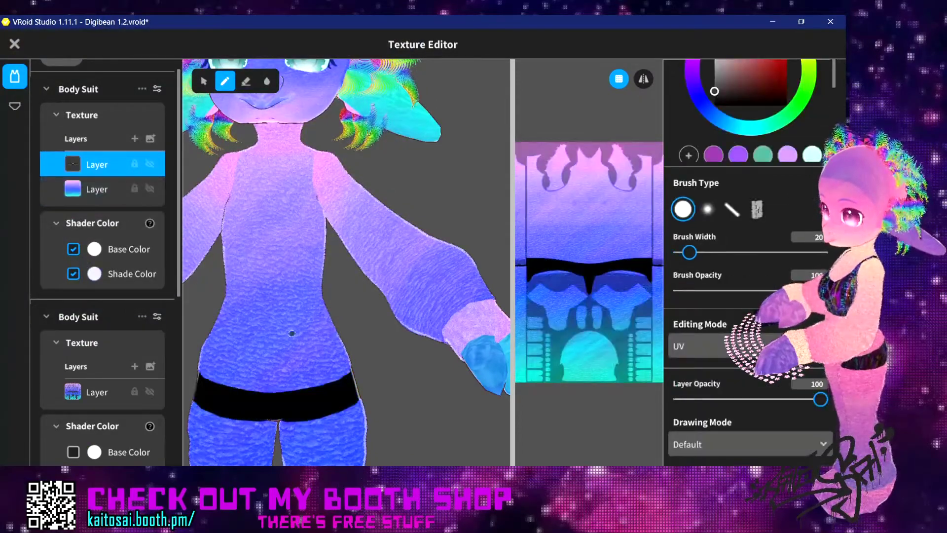
scroll(310, 299, down, 3)
scroll(235, 315, down, 1)
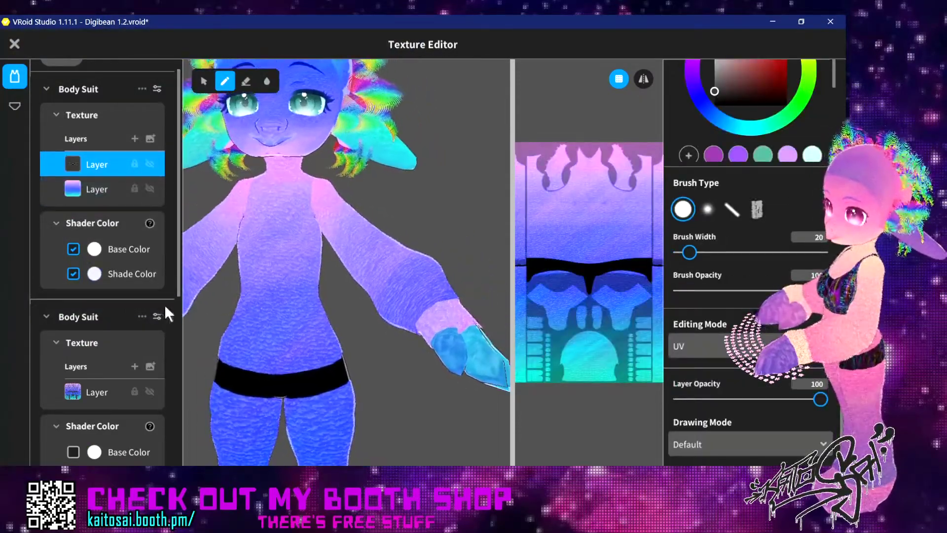
Duplicate the third Body Suit template and set the copy's Expand Bodysuit to 40
scroll(123, 342, down, 6)
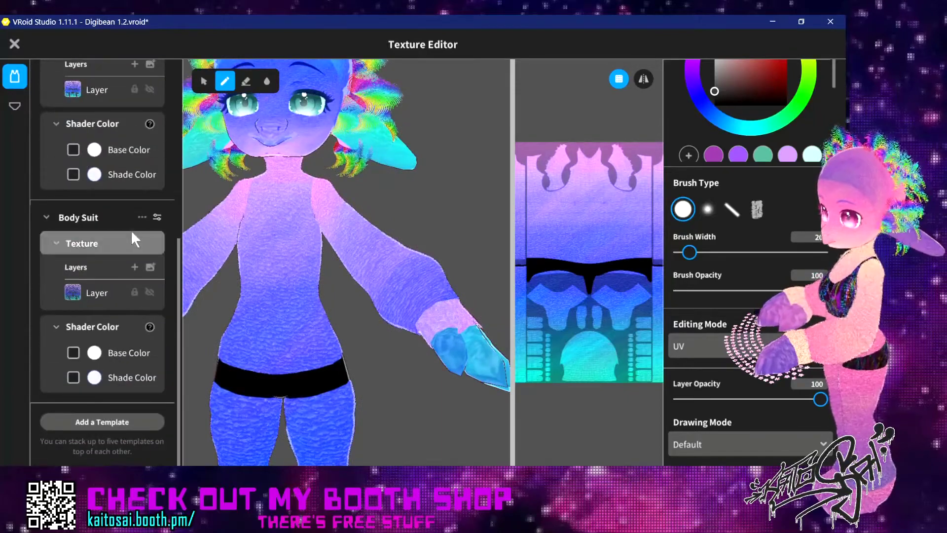
click(142, 217)
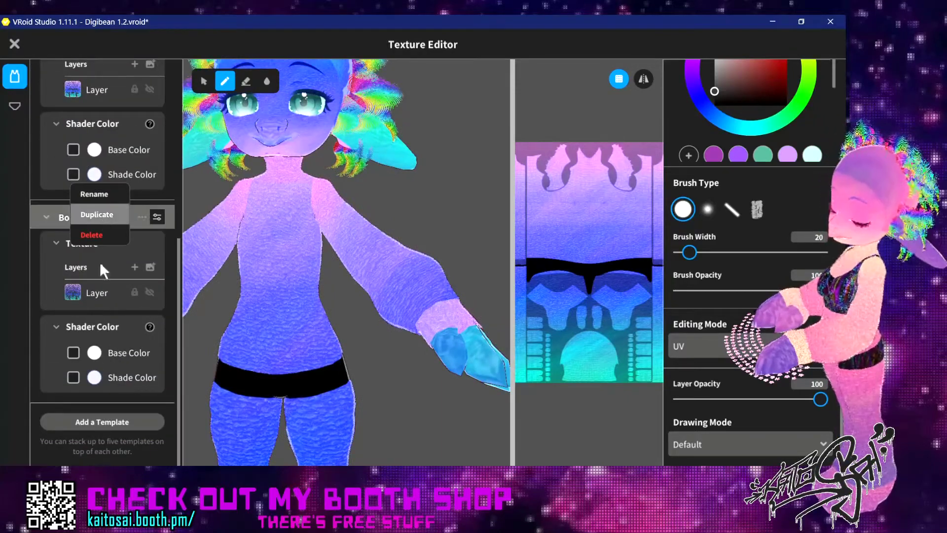
click(100, 420)
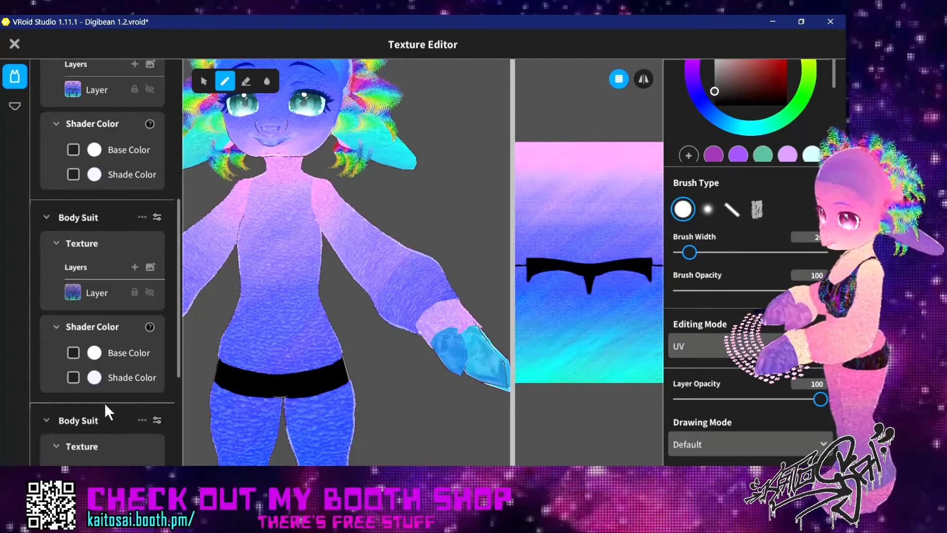
scroll(104, 393, down, 4)
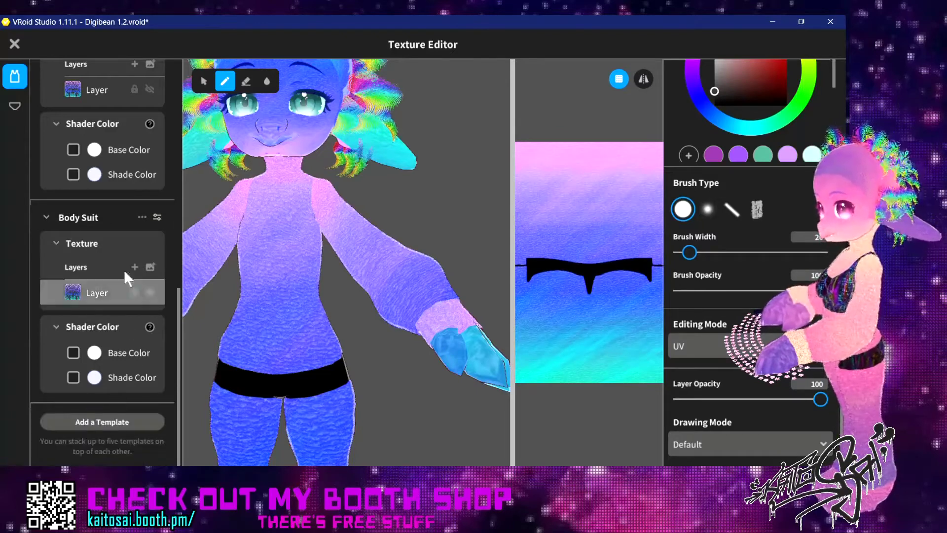
click(157, 217)
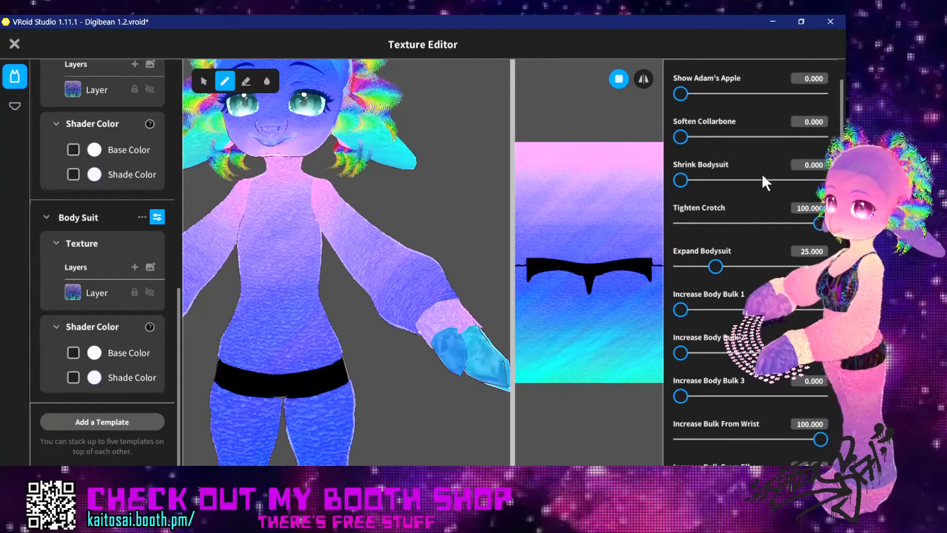
scroll(760, 174, down, 3)
click(799, 127)
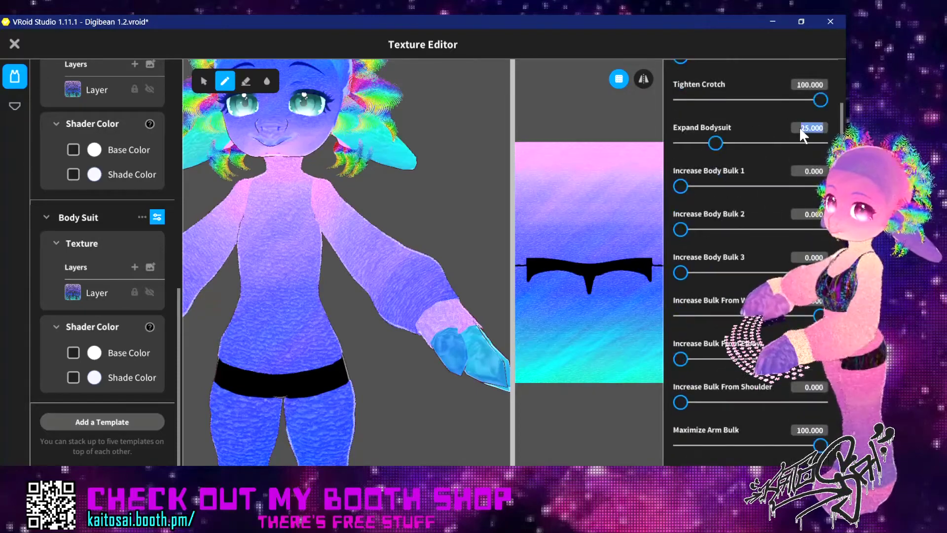
text(40)
key(Return)
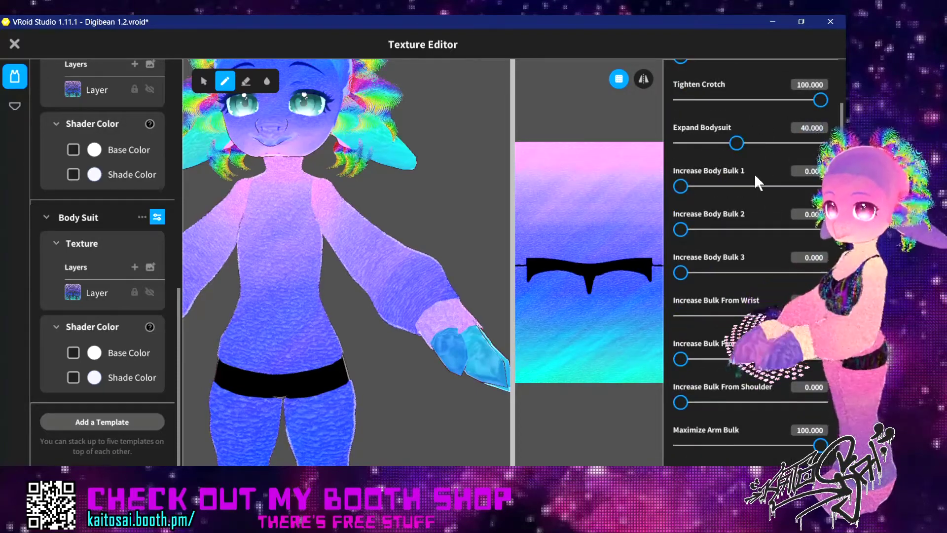
Load guide 25%.png from the Underwear folder onto the fourth Body Suit's layer
right_click(94, 294)
click(122, 286)
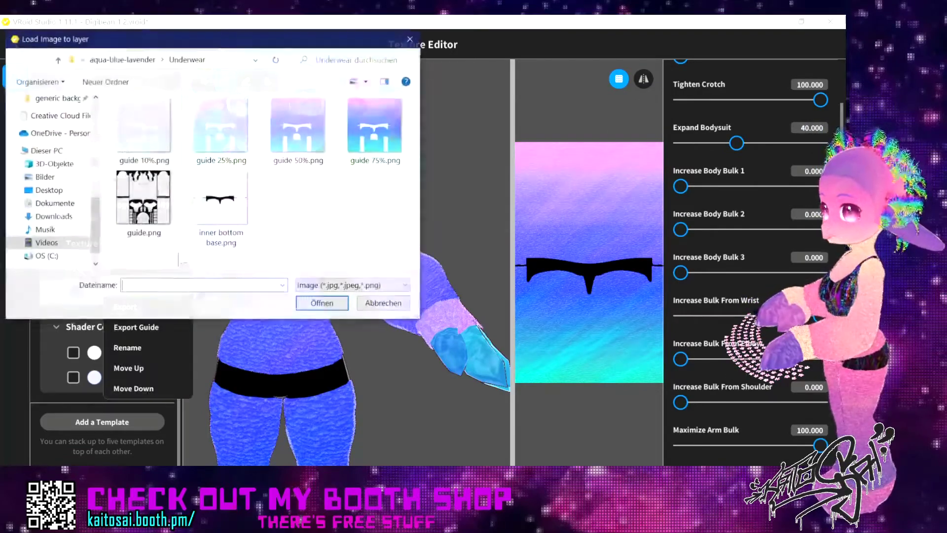
click(220, 129)
click(322, 303)
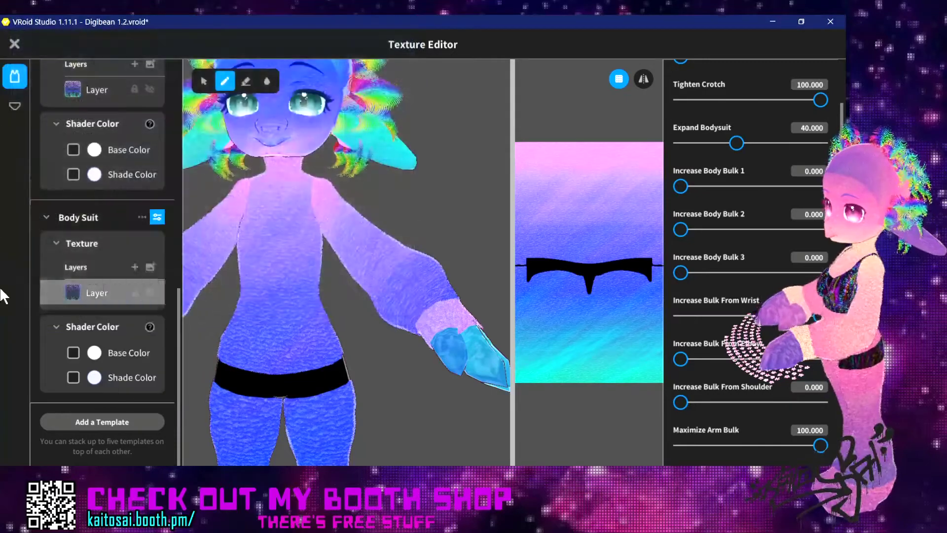
Duplicate the fourth Body Suit template and set the copy's Expand Bodysuit to 55
click(102, 418)
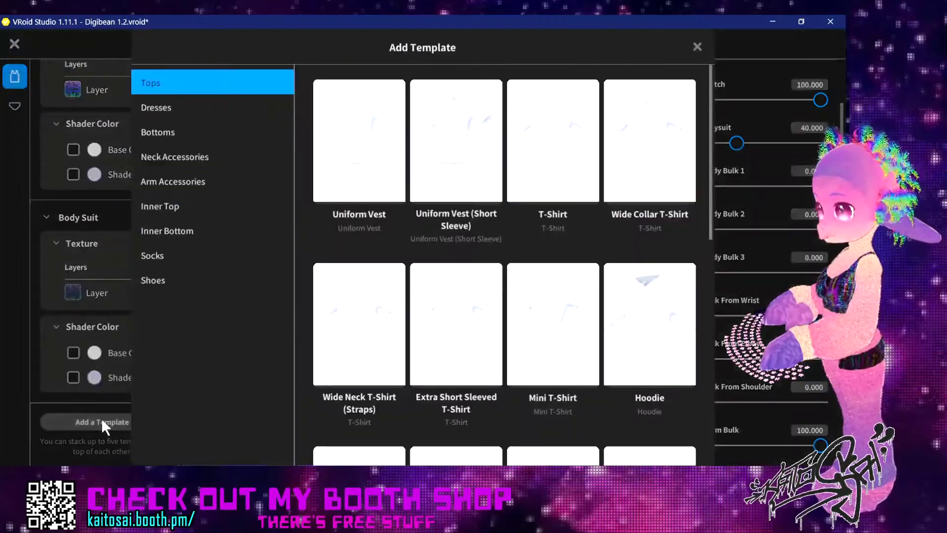
click(697, 47)
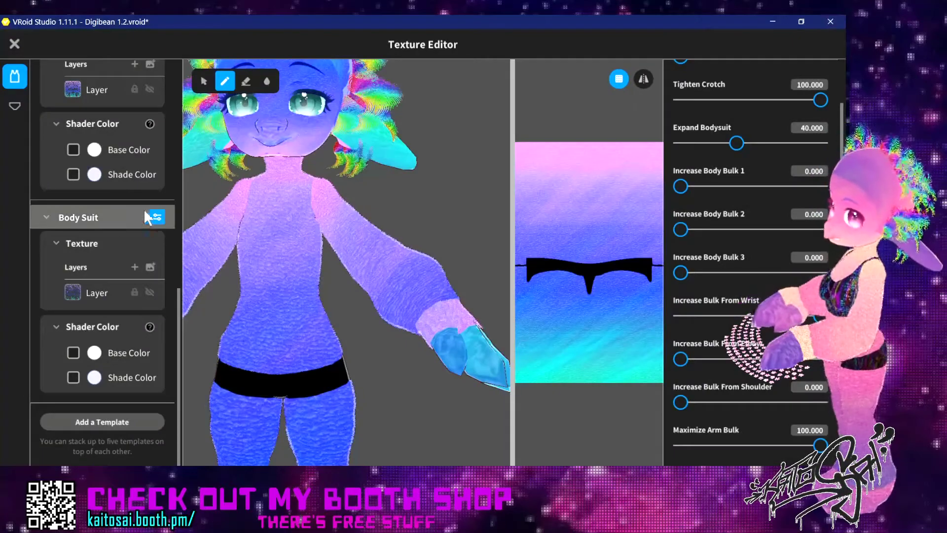
click(142, 217)
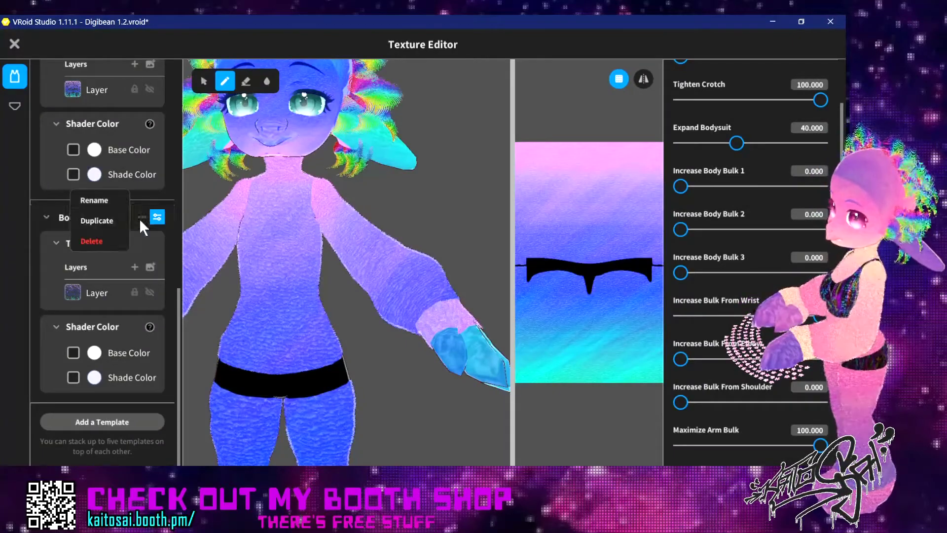
click(100, 220)
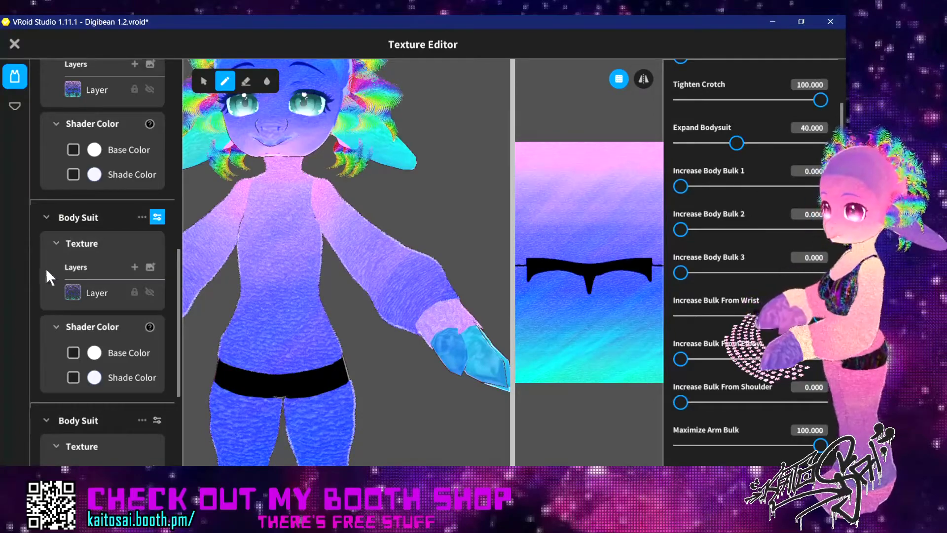
scroll(74, 291, down, 2)
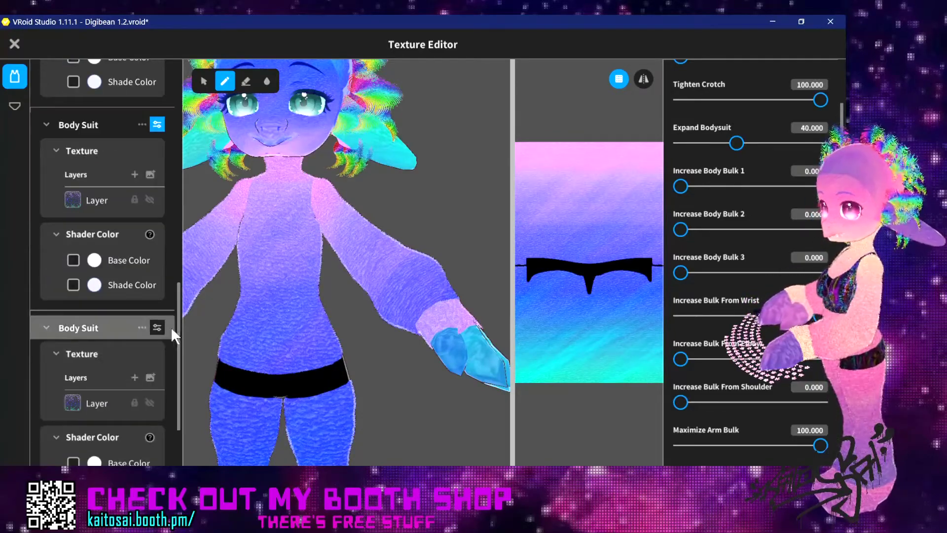
click(156, 326)
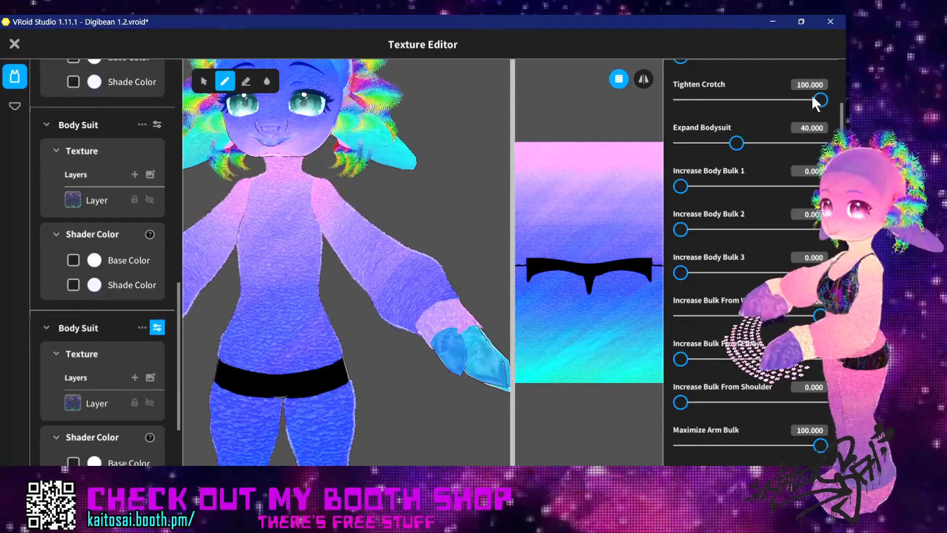
click(803, 129)
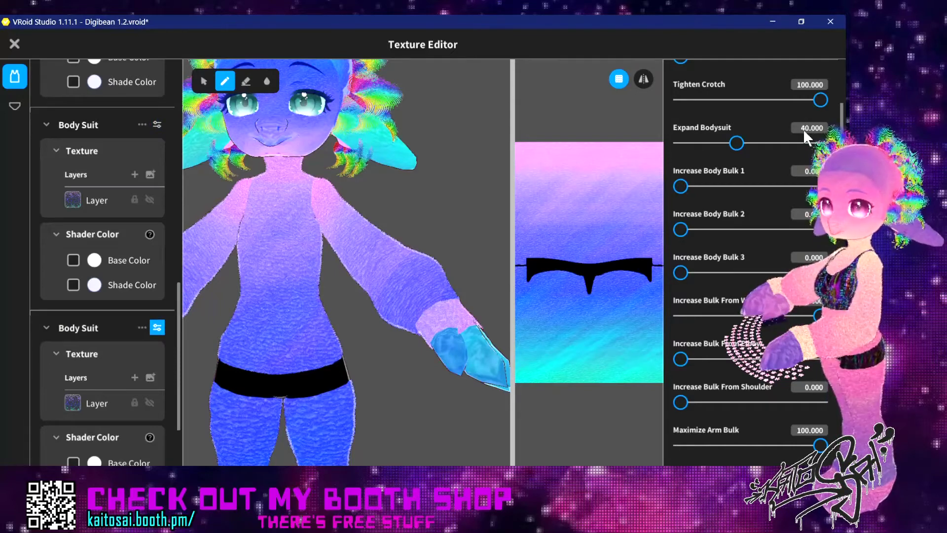
text(55)
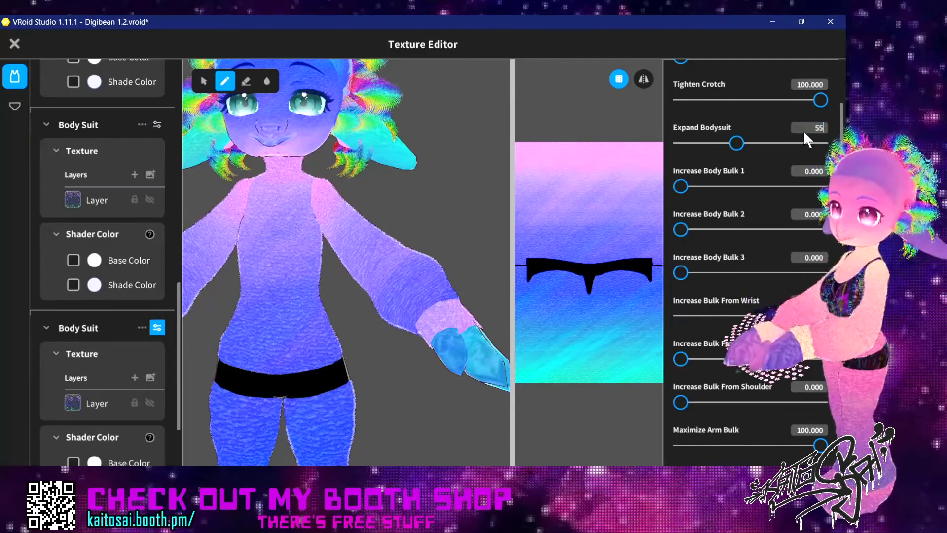
key(Return)
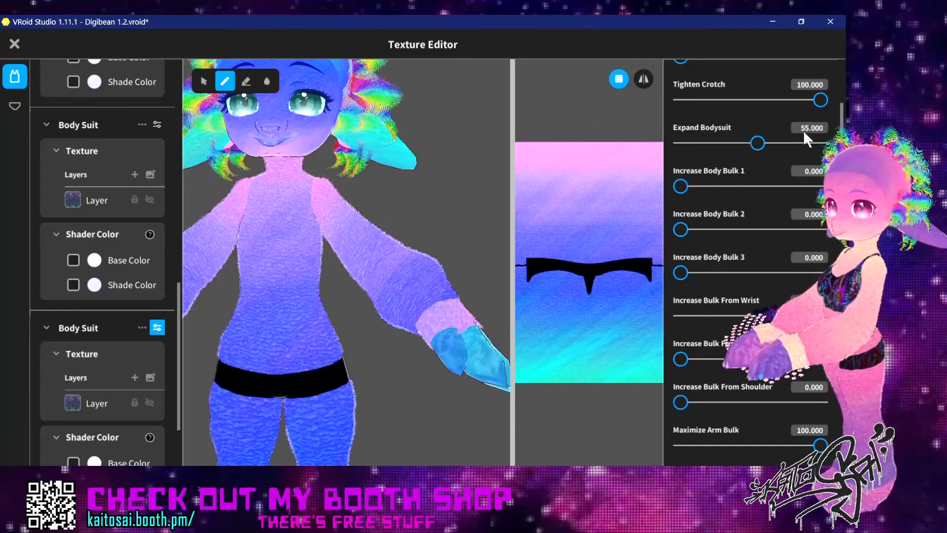
Load guide 10%.png from the Underwear folder onto the fifth Body Suit's layer
right_click(99, 399)
click(133, 389)
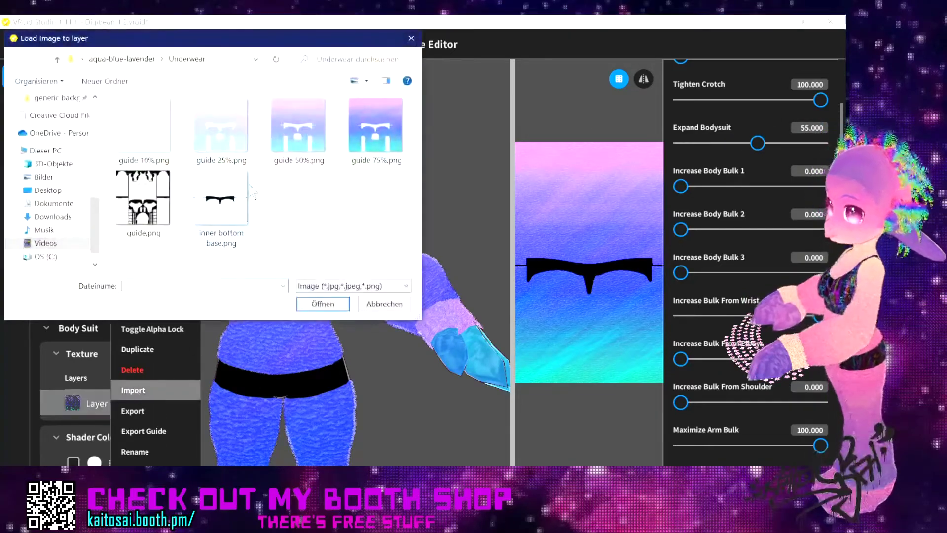
click(317, 308)
Examine the layered fuzz up close along the neck, shoulders, arms and torso from several angles
right_drag(397, 206, 404, 205)
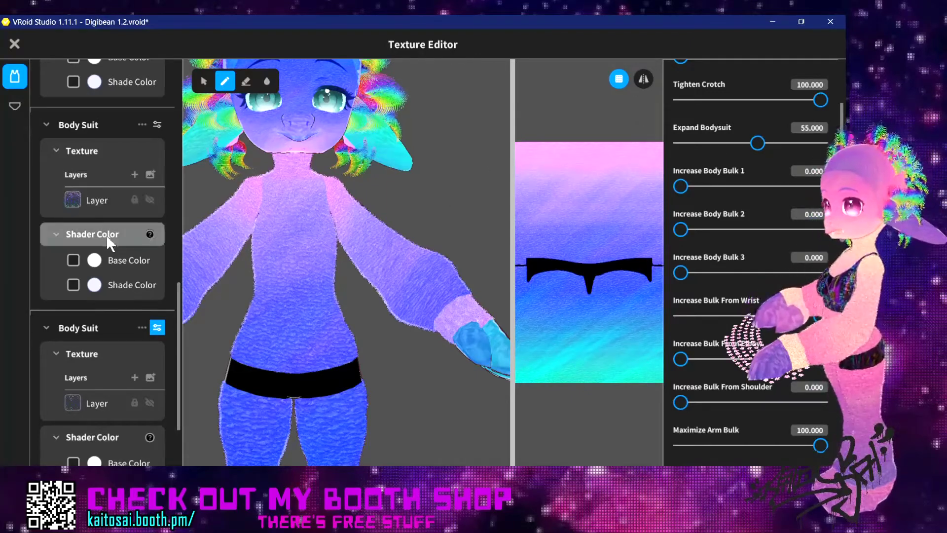
scroll(141, 204, up, 1)
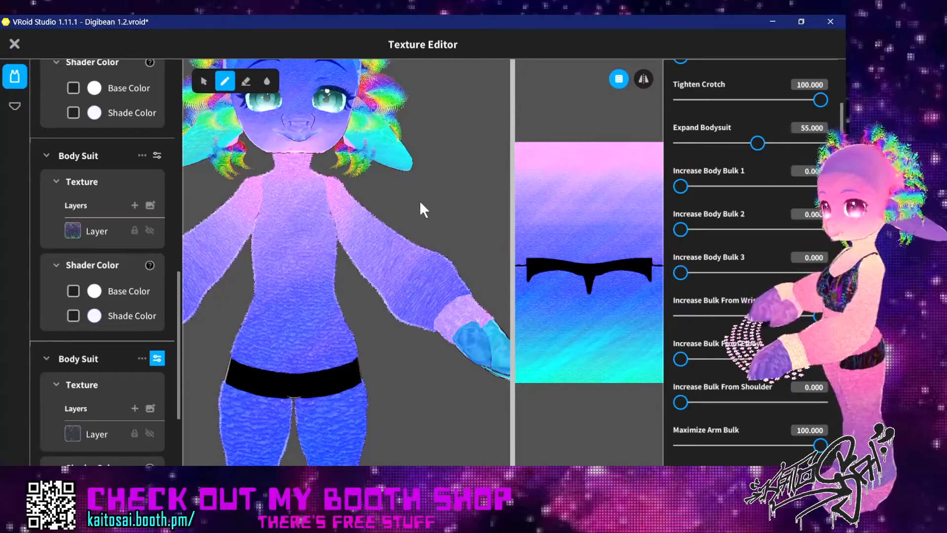
scroll(425, 204, up, 5)
middle_drag(399, 239, 444, 225)
scroll(401, 224, up, 2)
scroll(416, 249, down, 5)
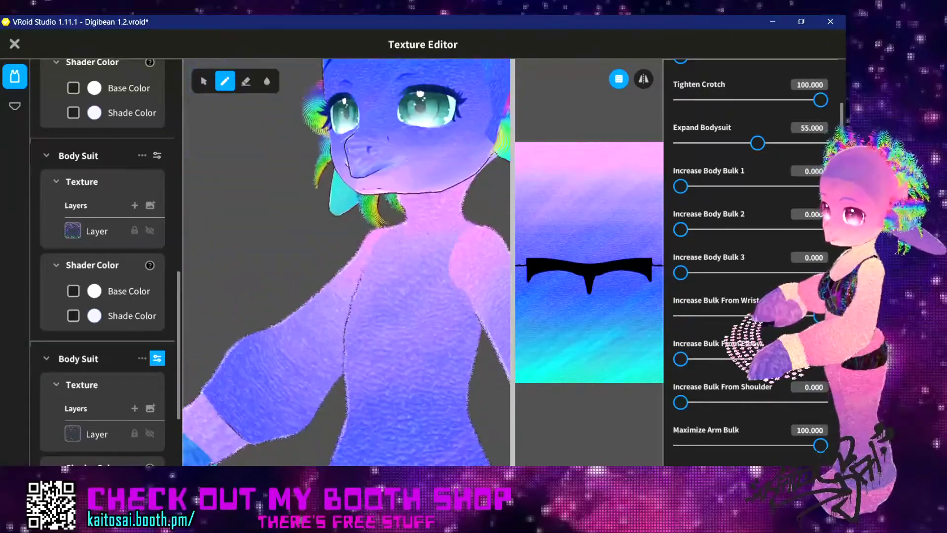
right_drag(418, 274, 355, 291)
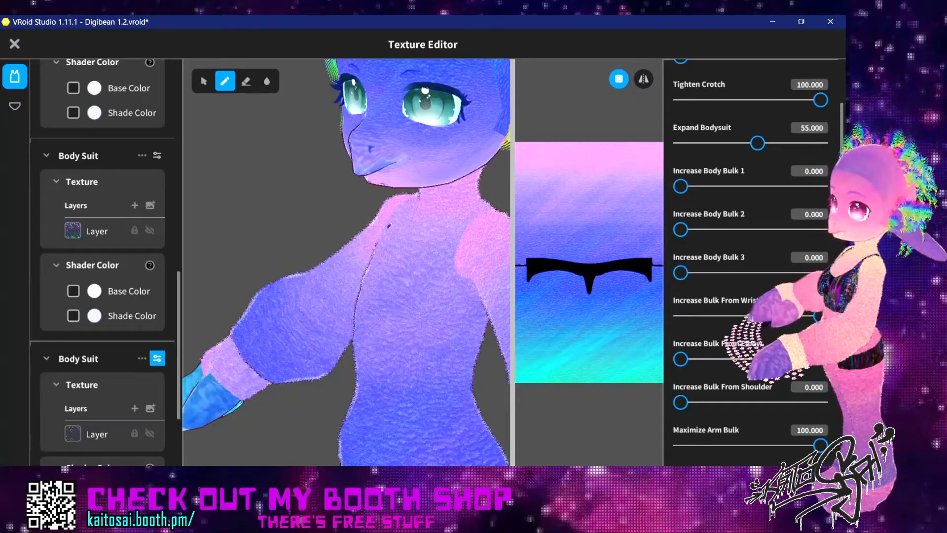
mouse_move(351, 336)
right_down()
mouse_move(325, 355)
mouse_move(307, 351)
mouse_move(330, 347)
right_up()
scroll(383, 333, up, 4)
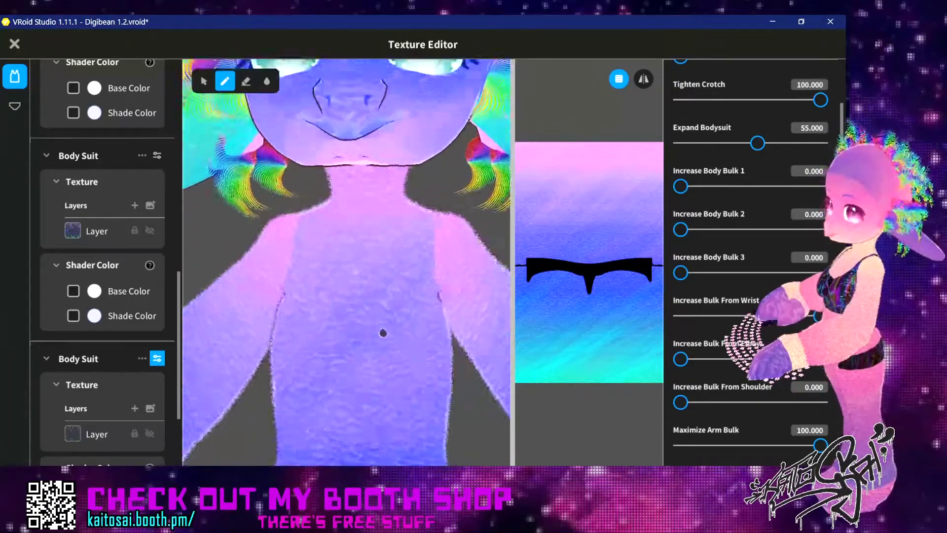
middle_drag(379, 334, 421, 330)
scroll(401, 333, down, 1)
middle_drag(335, 345, 264, 342)
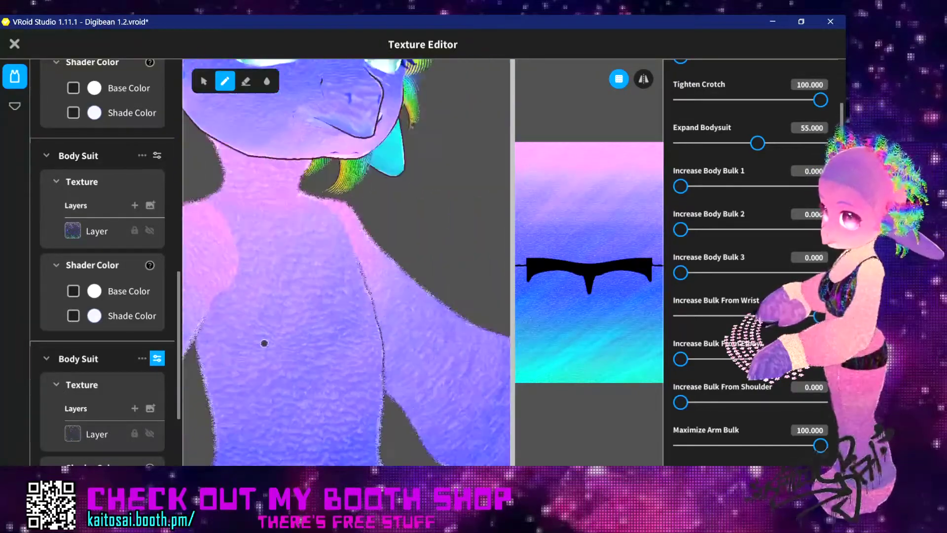
right_drag(264, 343, 292, 344)
scroll(291, 344, down, 2)
middle_drag(291, 344, 378, 345)
right_drag(378, 345, 371, 348)
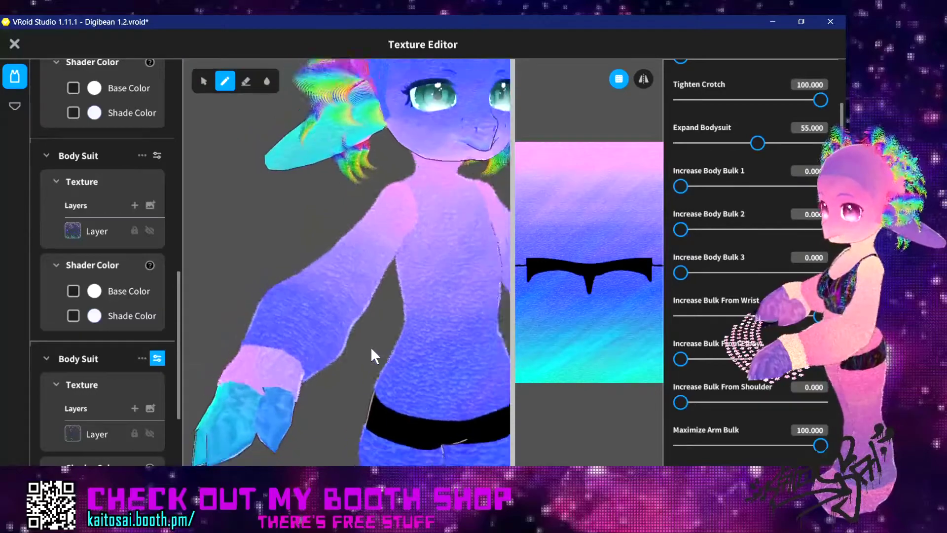
Check the layered fuzz suit on the whole character from head to feet
scroll(371, 347, down, 2)
middle_drag(371, 348, 316, 242)
scroll(357, 292, down, 3)
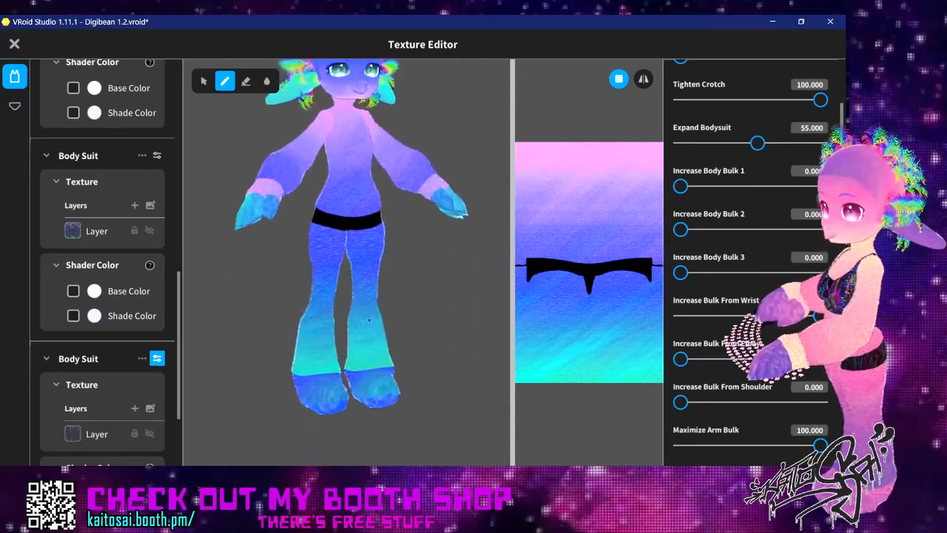
right_drag(317, 241, 331, 334)
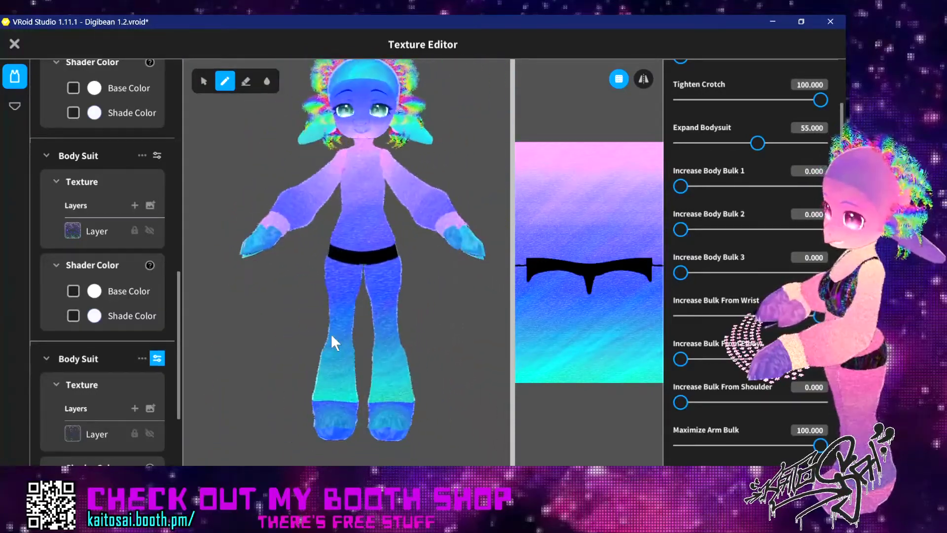
middle_drag(331, 333, 317, 347)
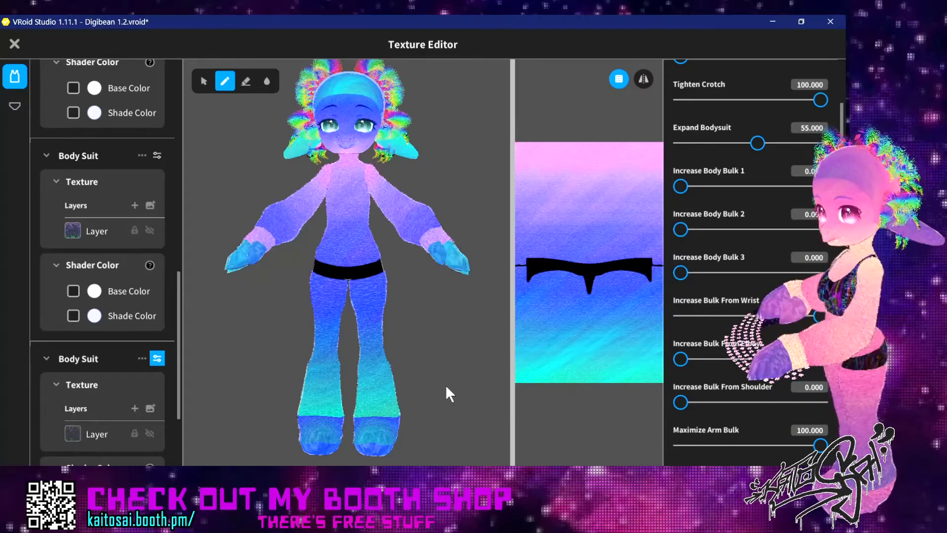
middle_drag(446, 386, 440, 390)
mouse_move(439, 389)
right_down()
mouse_move(447, 380)
mouse_move(442, 390)
right_up()
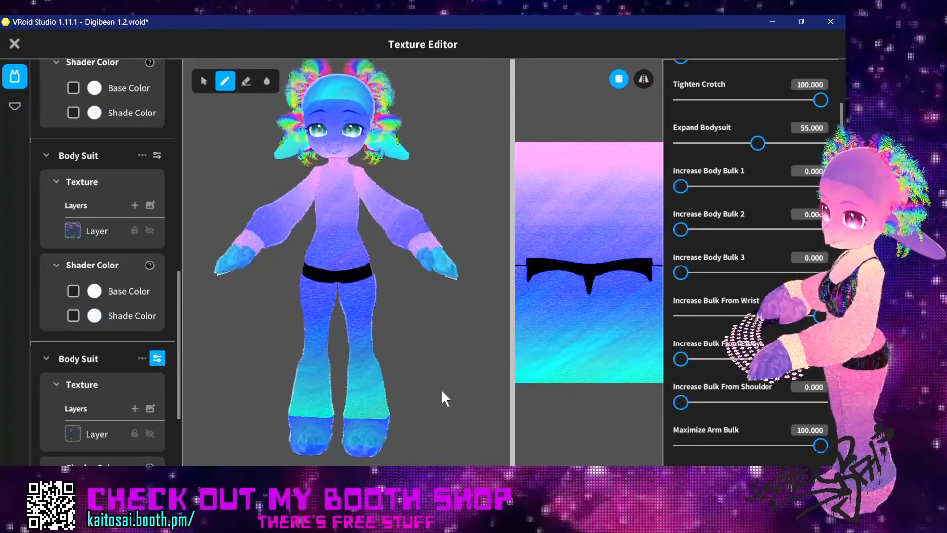